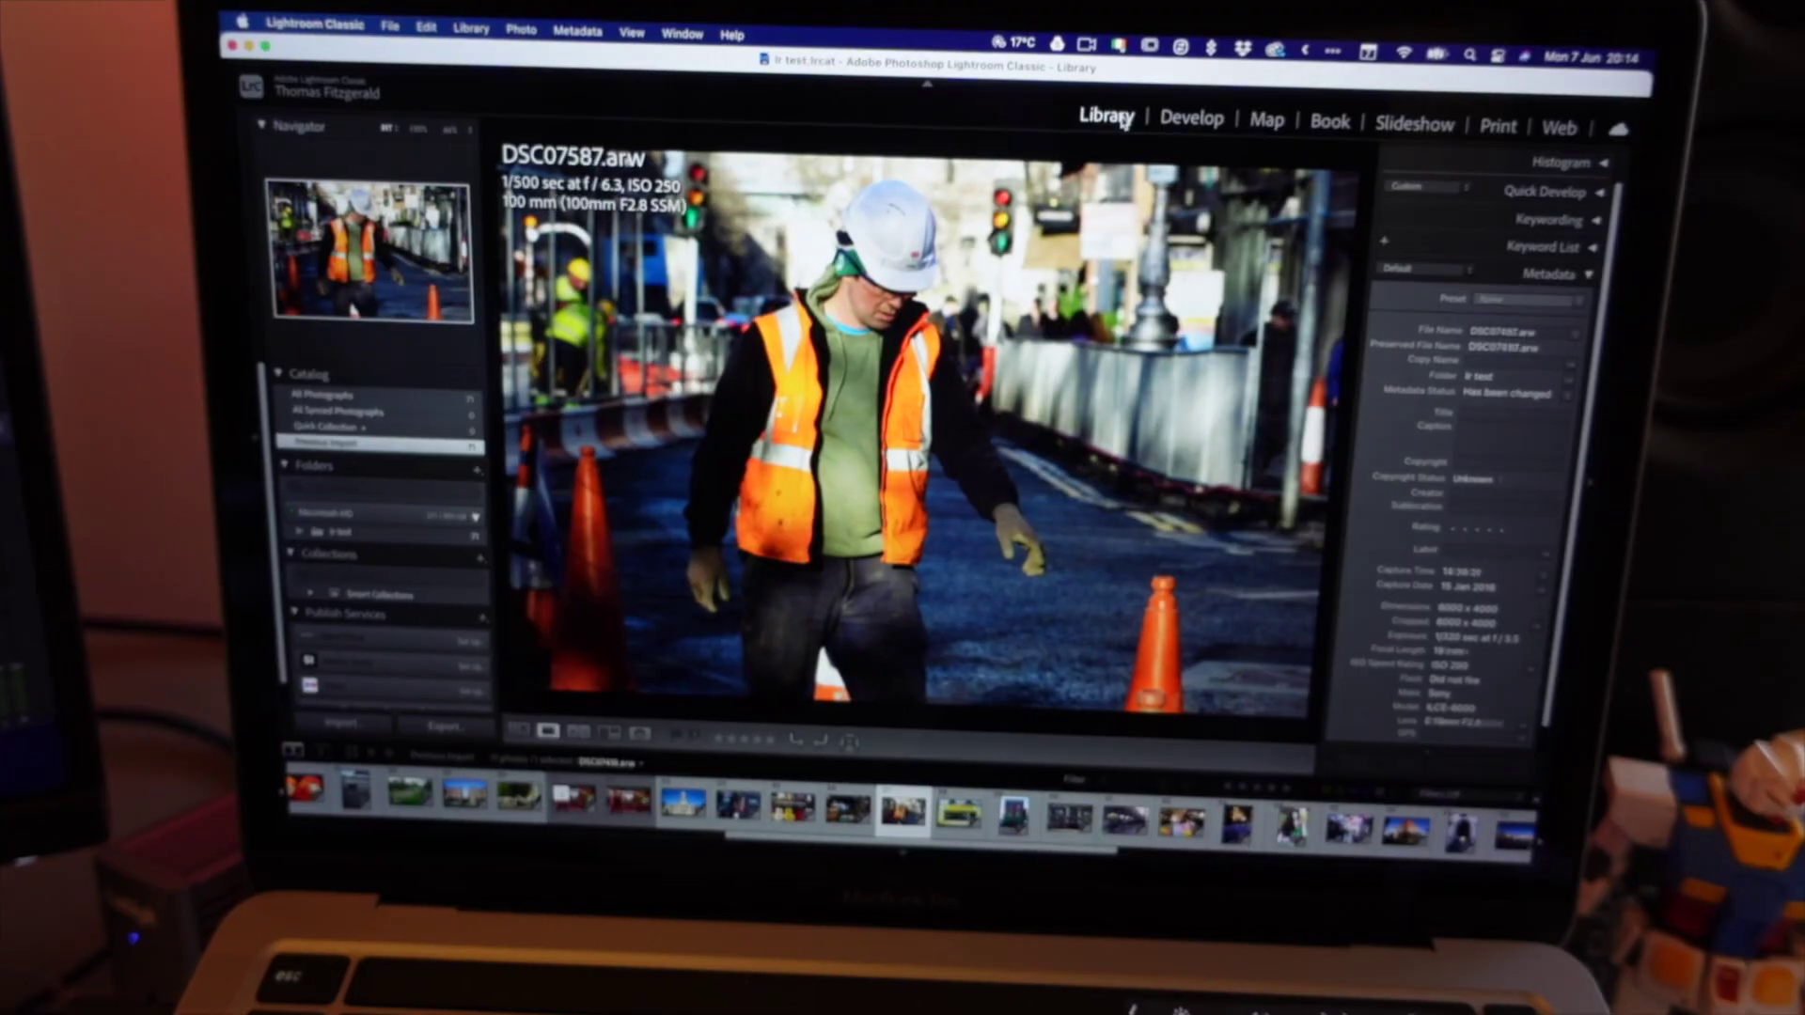
# Browse forward through the enlarged photos in the Library, one photo at a time
pyautogui.press('Right')
pyautogui.press('Right')
pyautogui.press('Right')
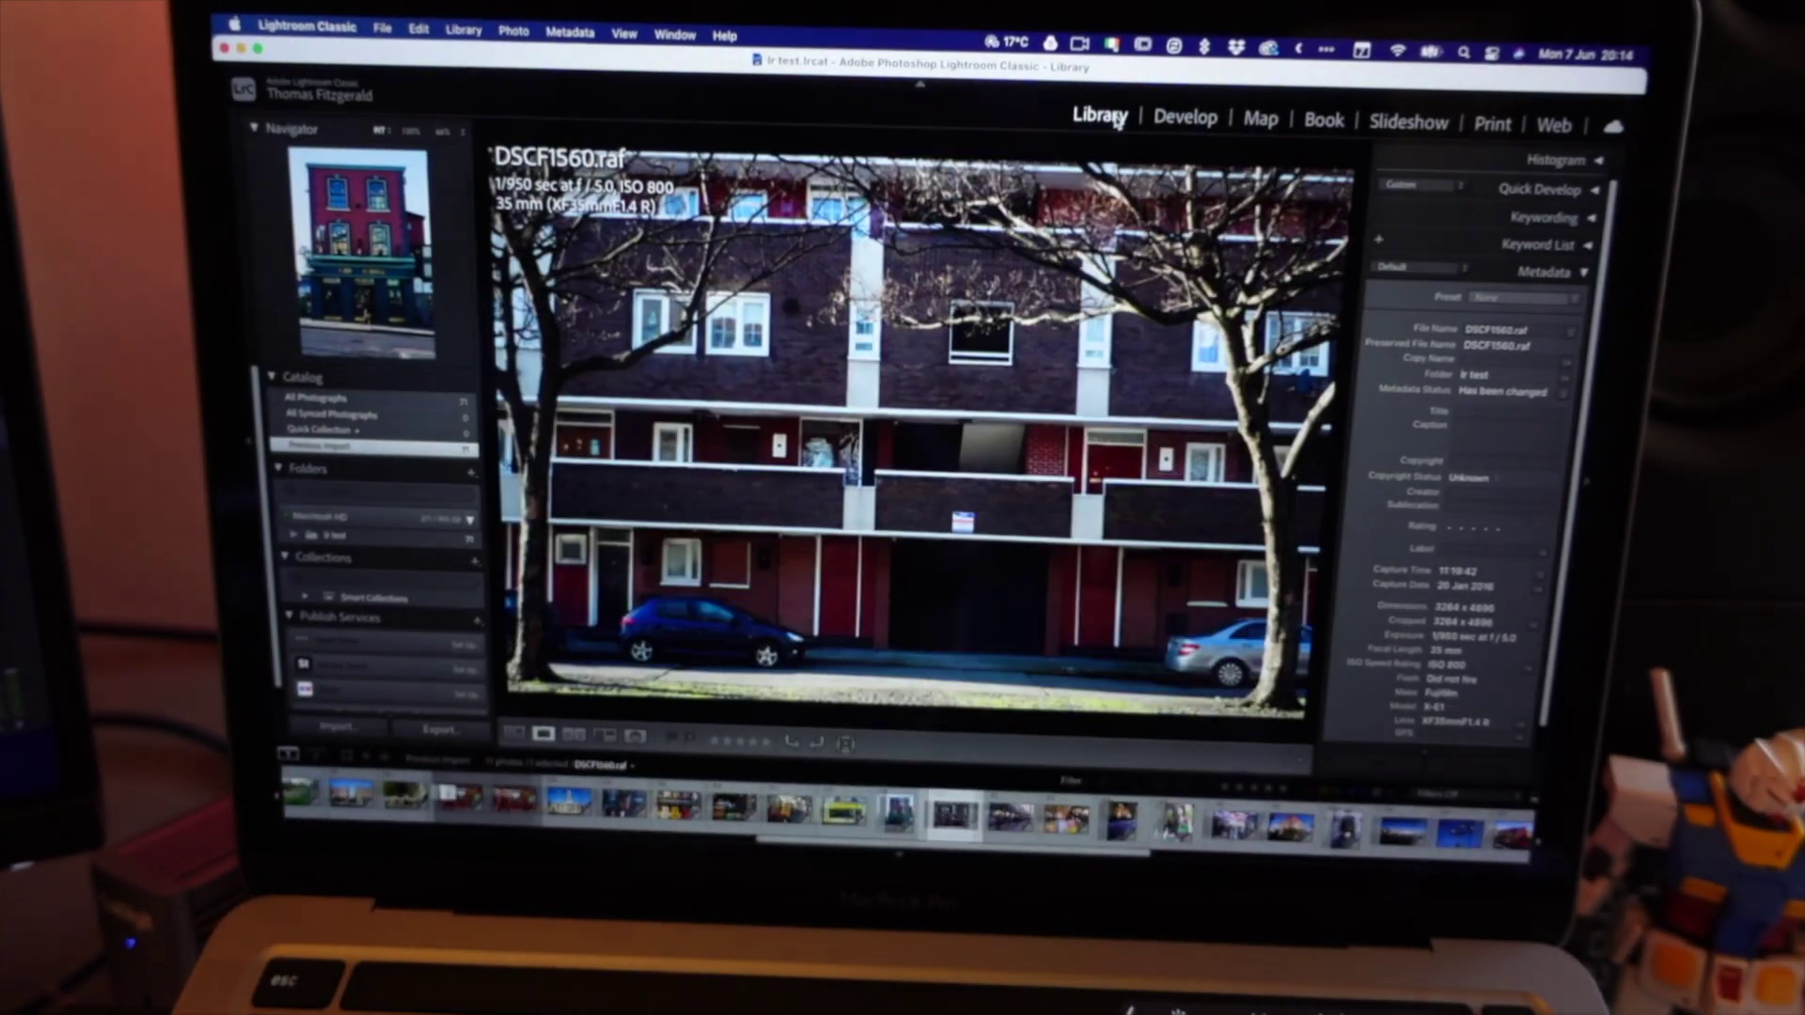
pyautogui.press('Right')
pyautogui.press('Right')
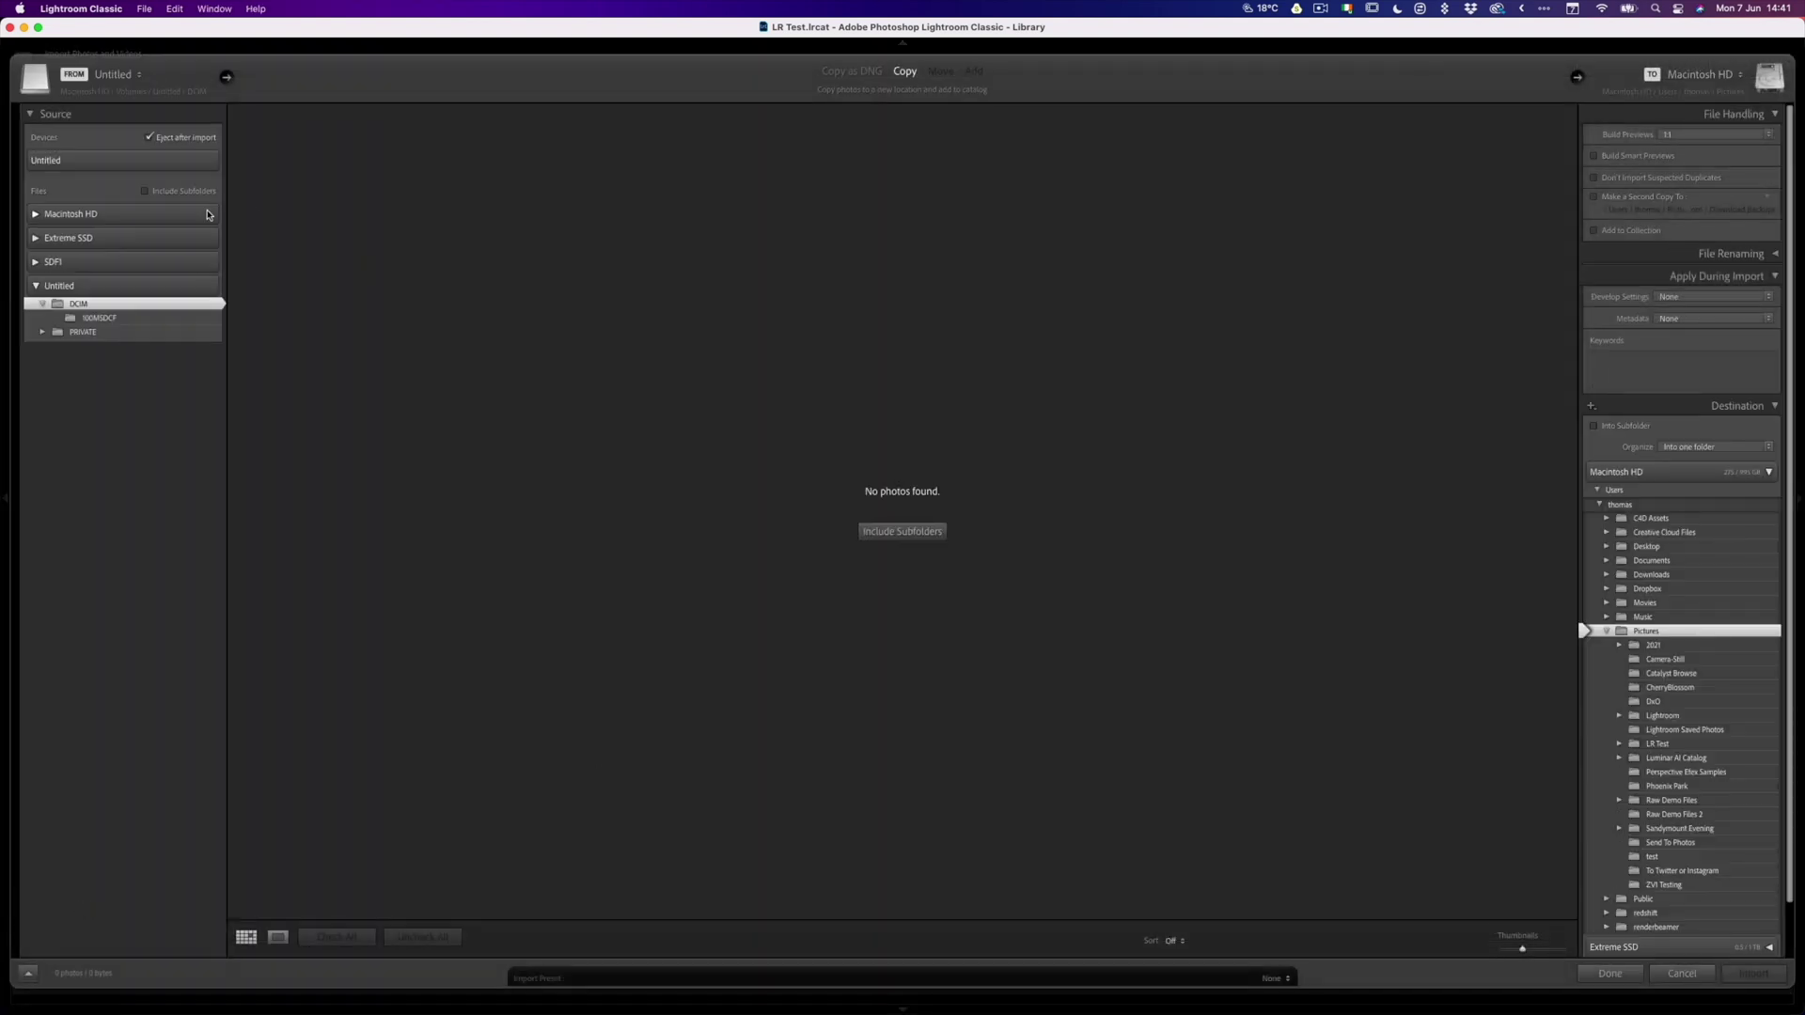
# Include the subfolders of the card's DCIM folder, import all photos into the lr test subfolder of Pictures, and check the progress
pyautogui.click(900, 533)
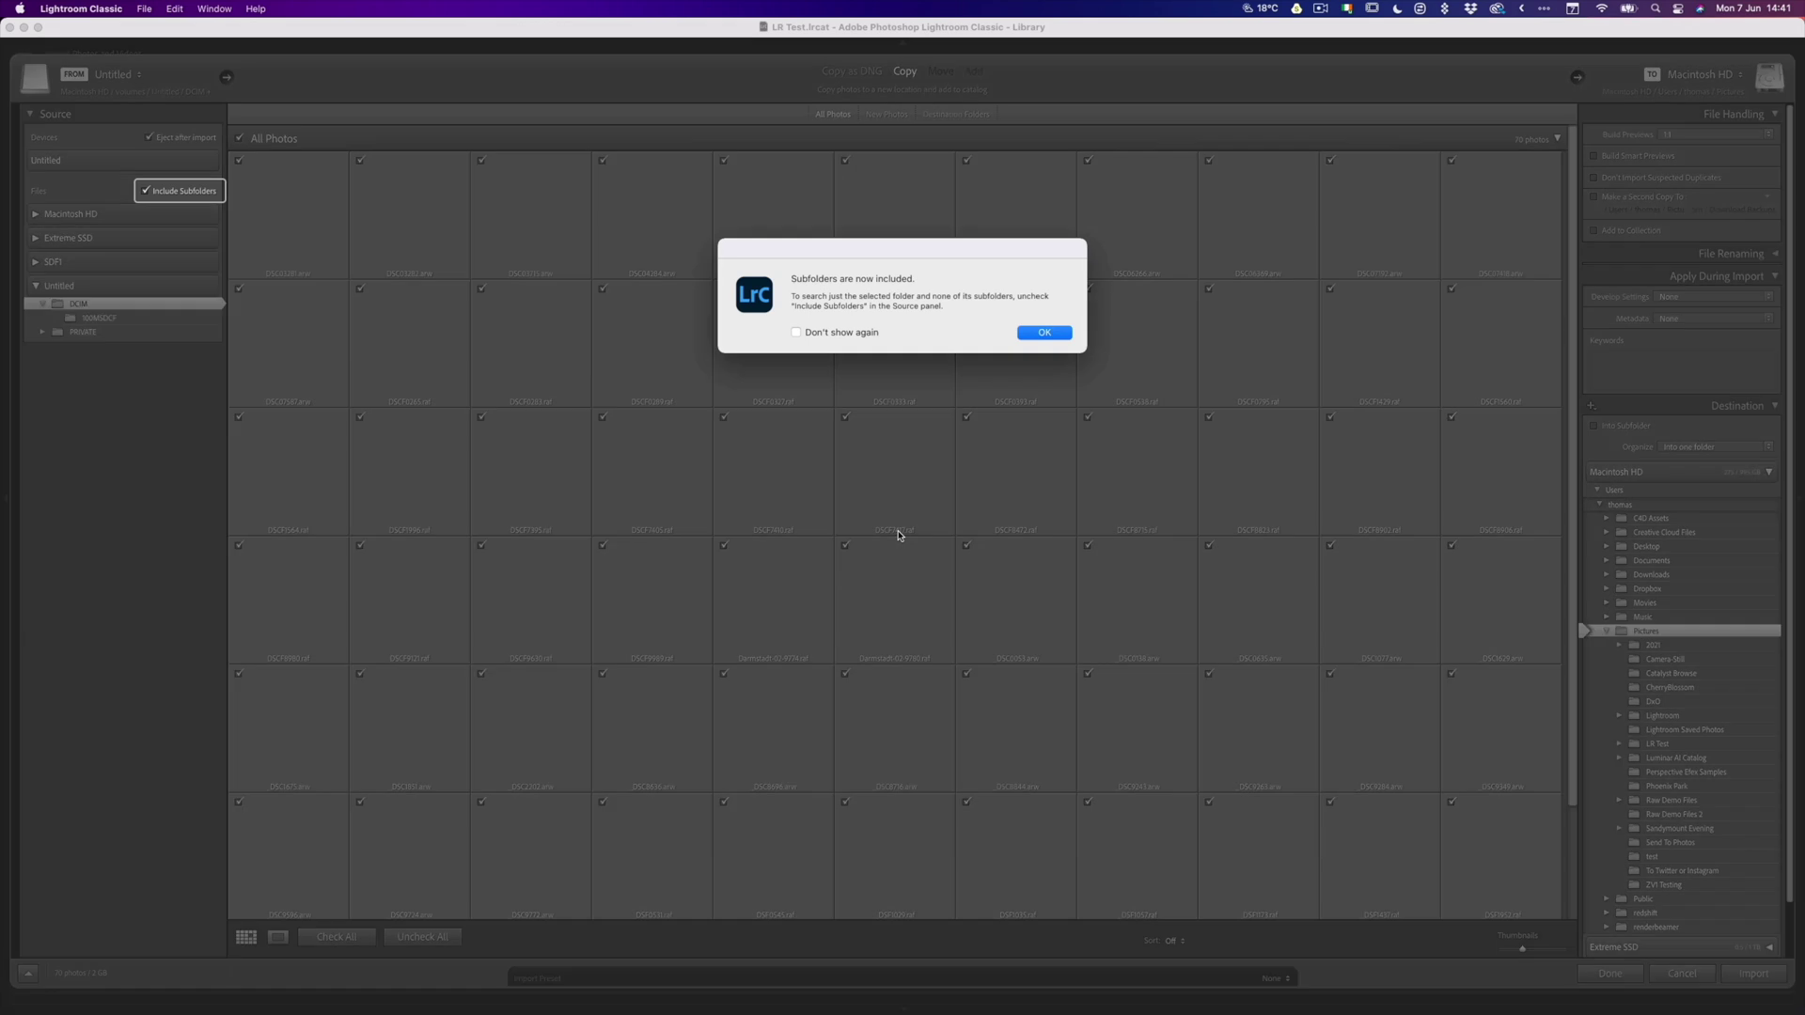
pyautogui.click(1044, 330)
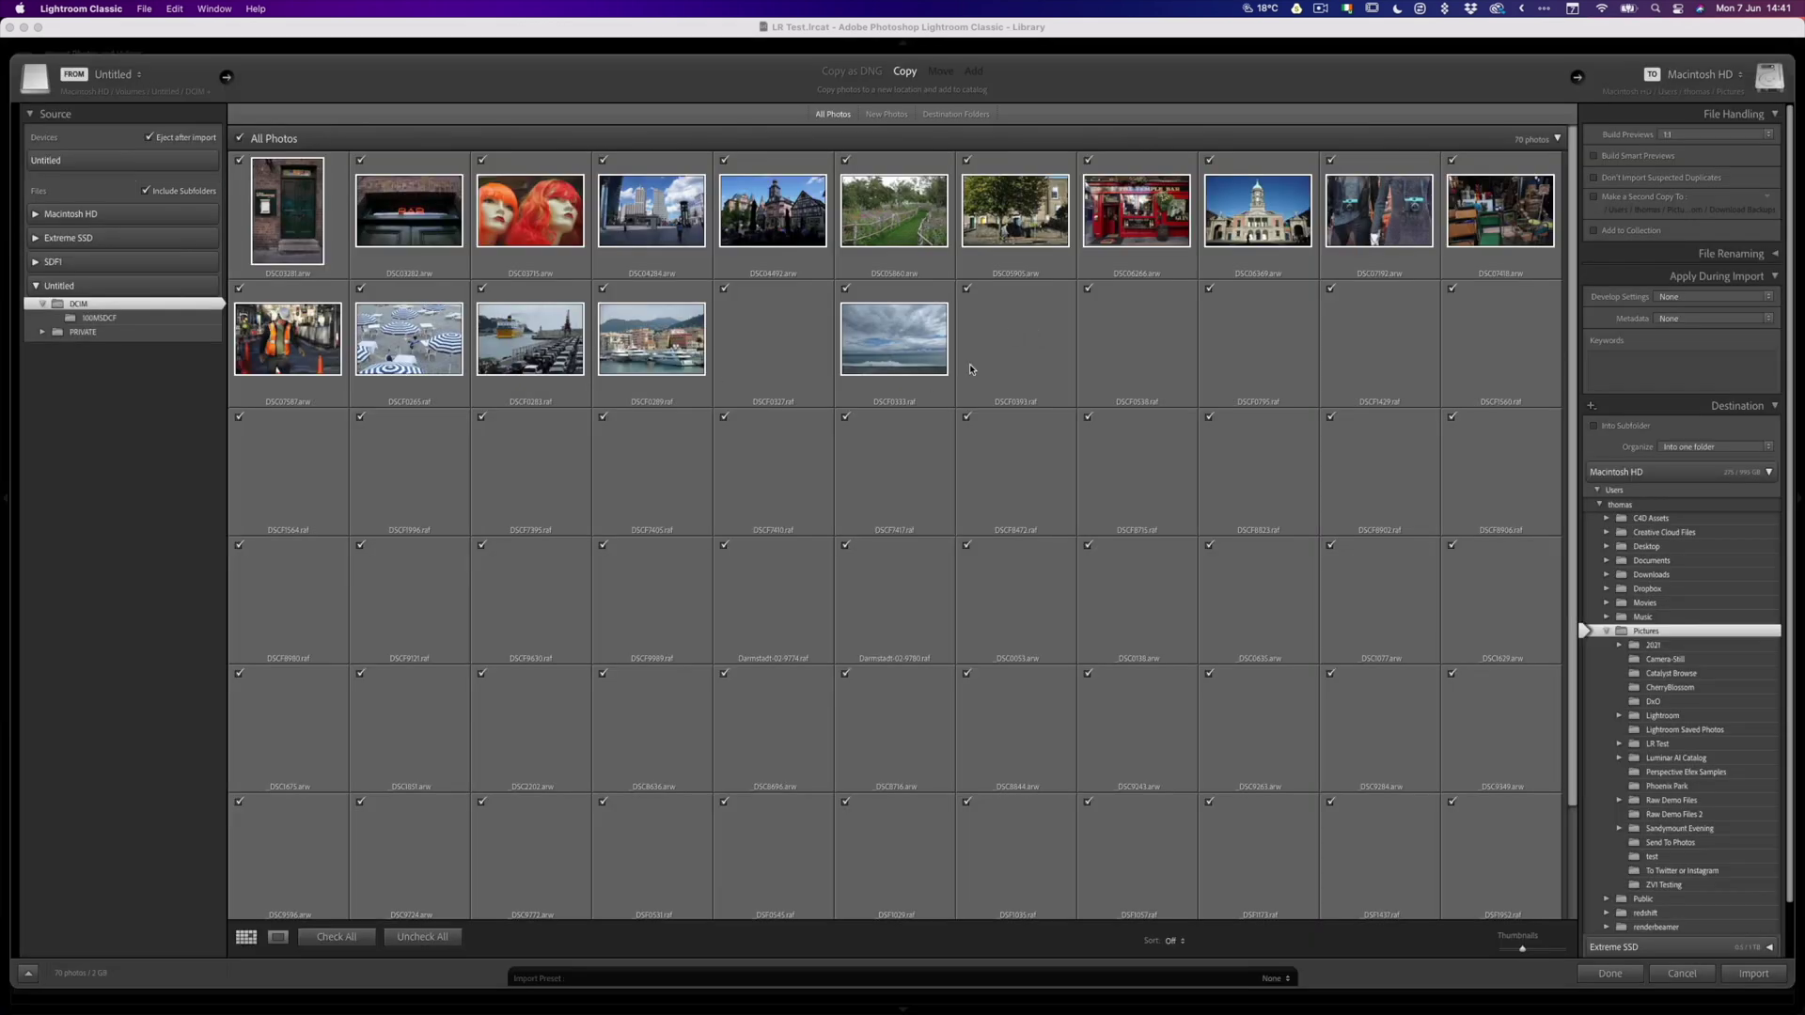
pyautogui.scroll(-2, 984, 330)
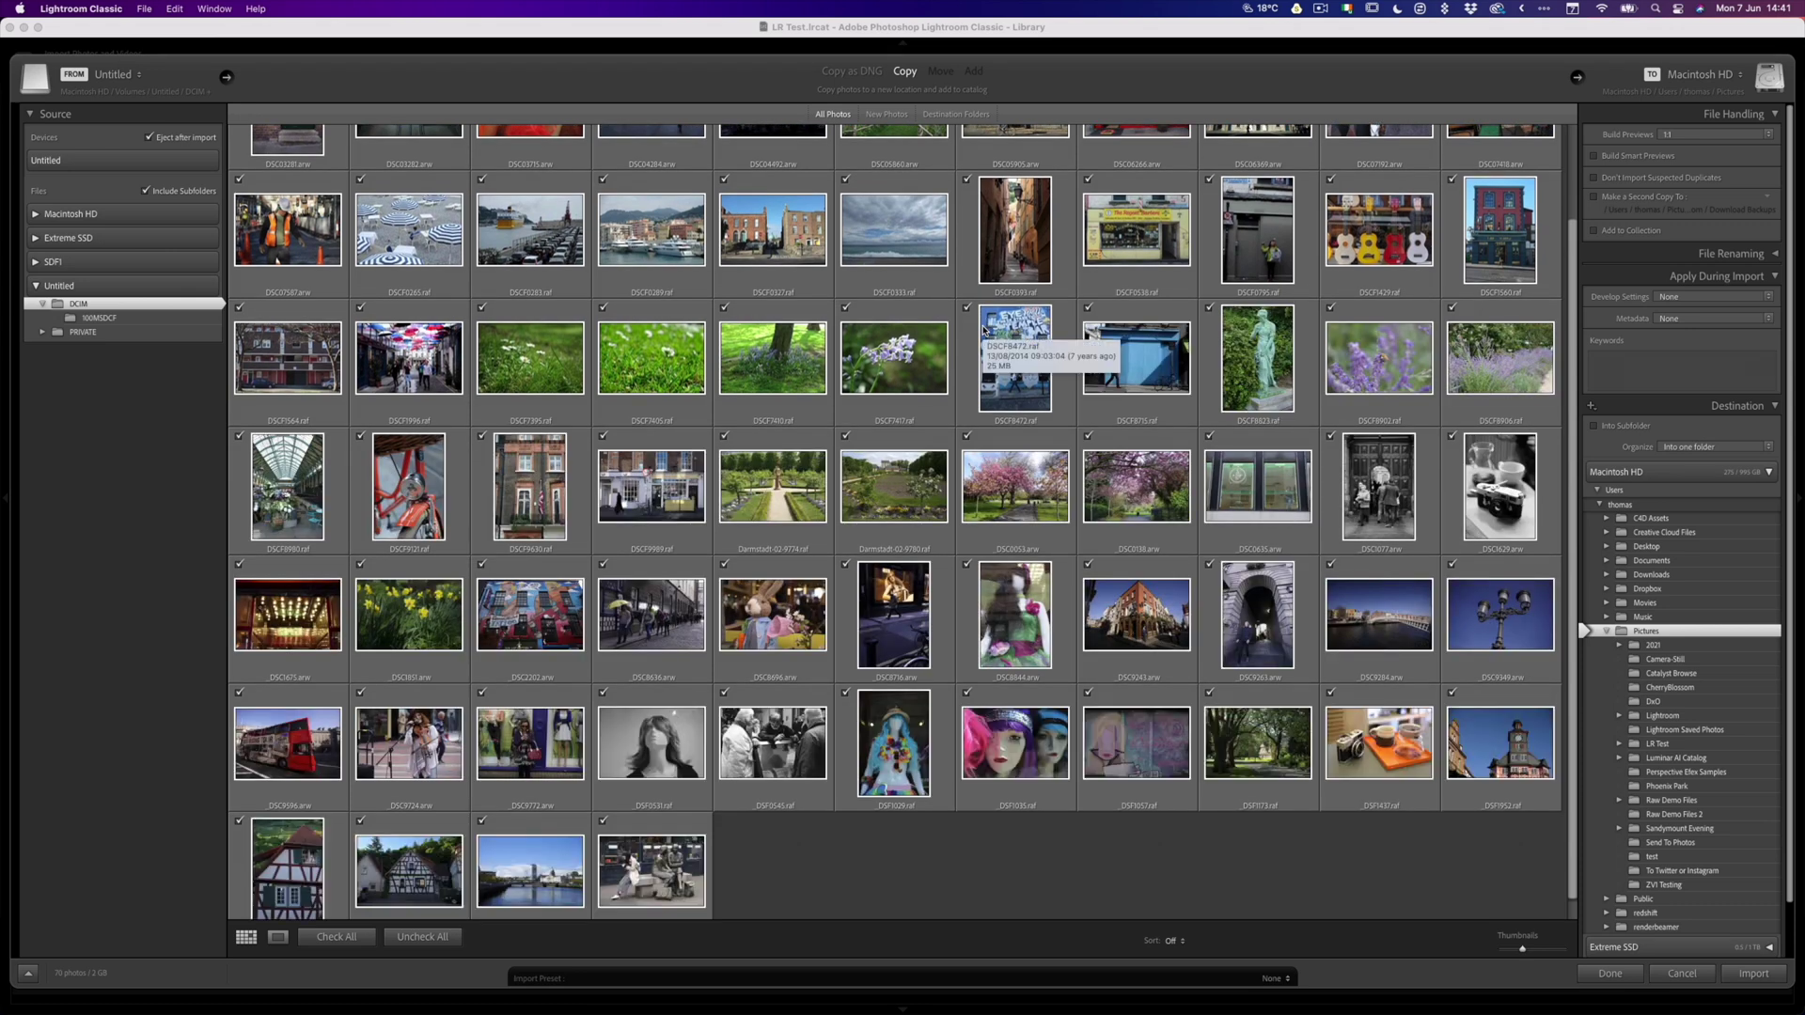
pyautogui.scroll(3, 983, 330)
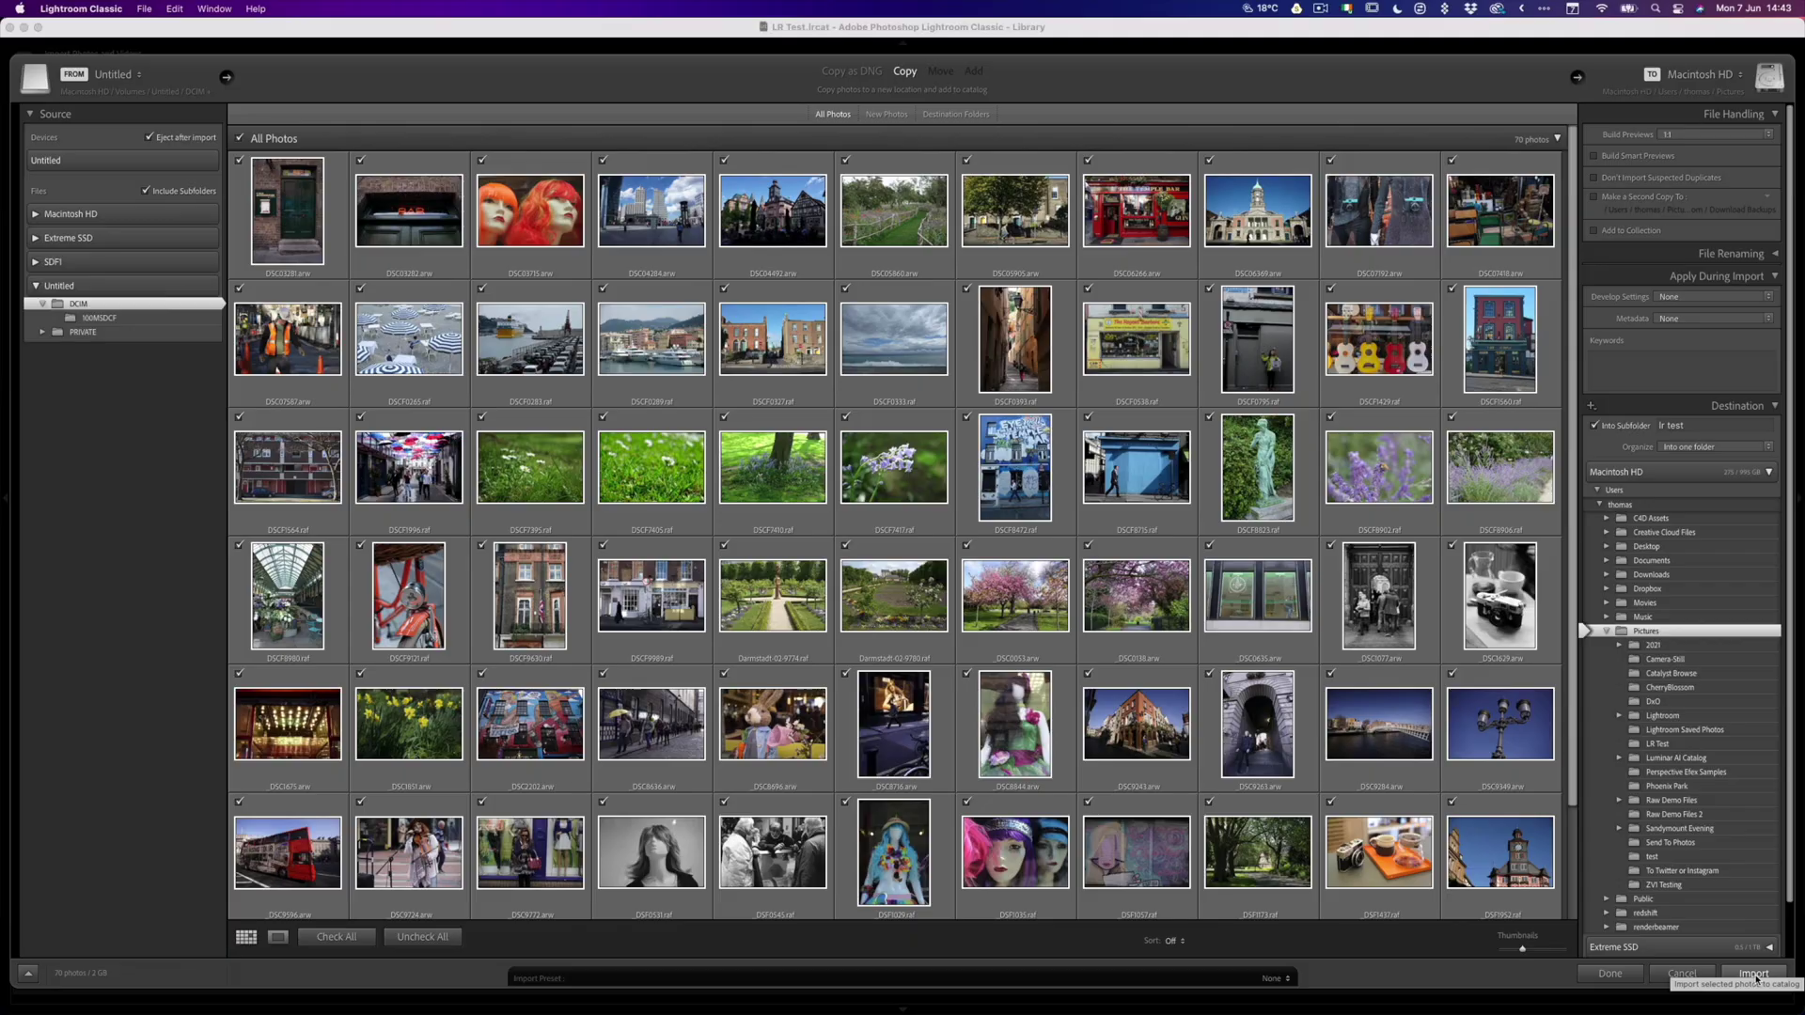
pyautogui.click(1754, 975)
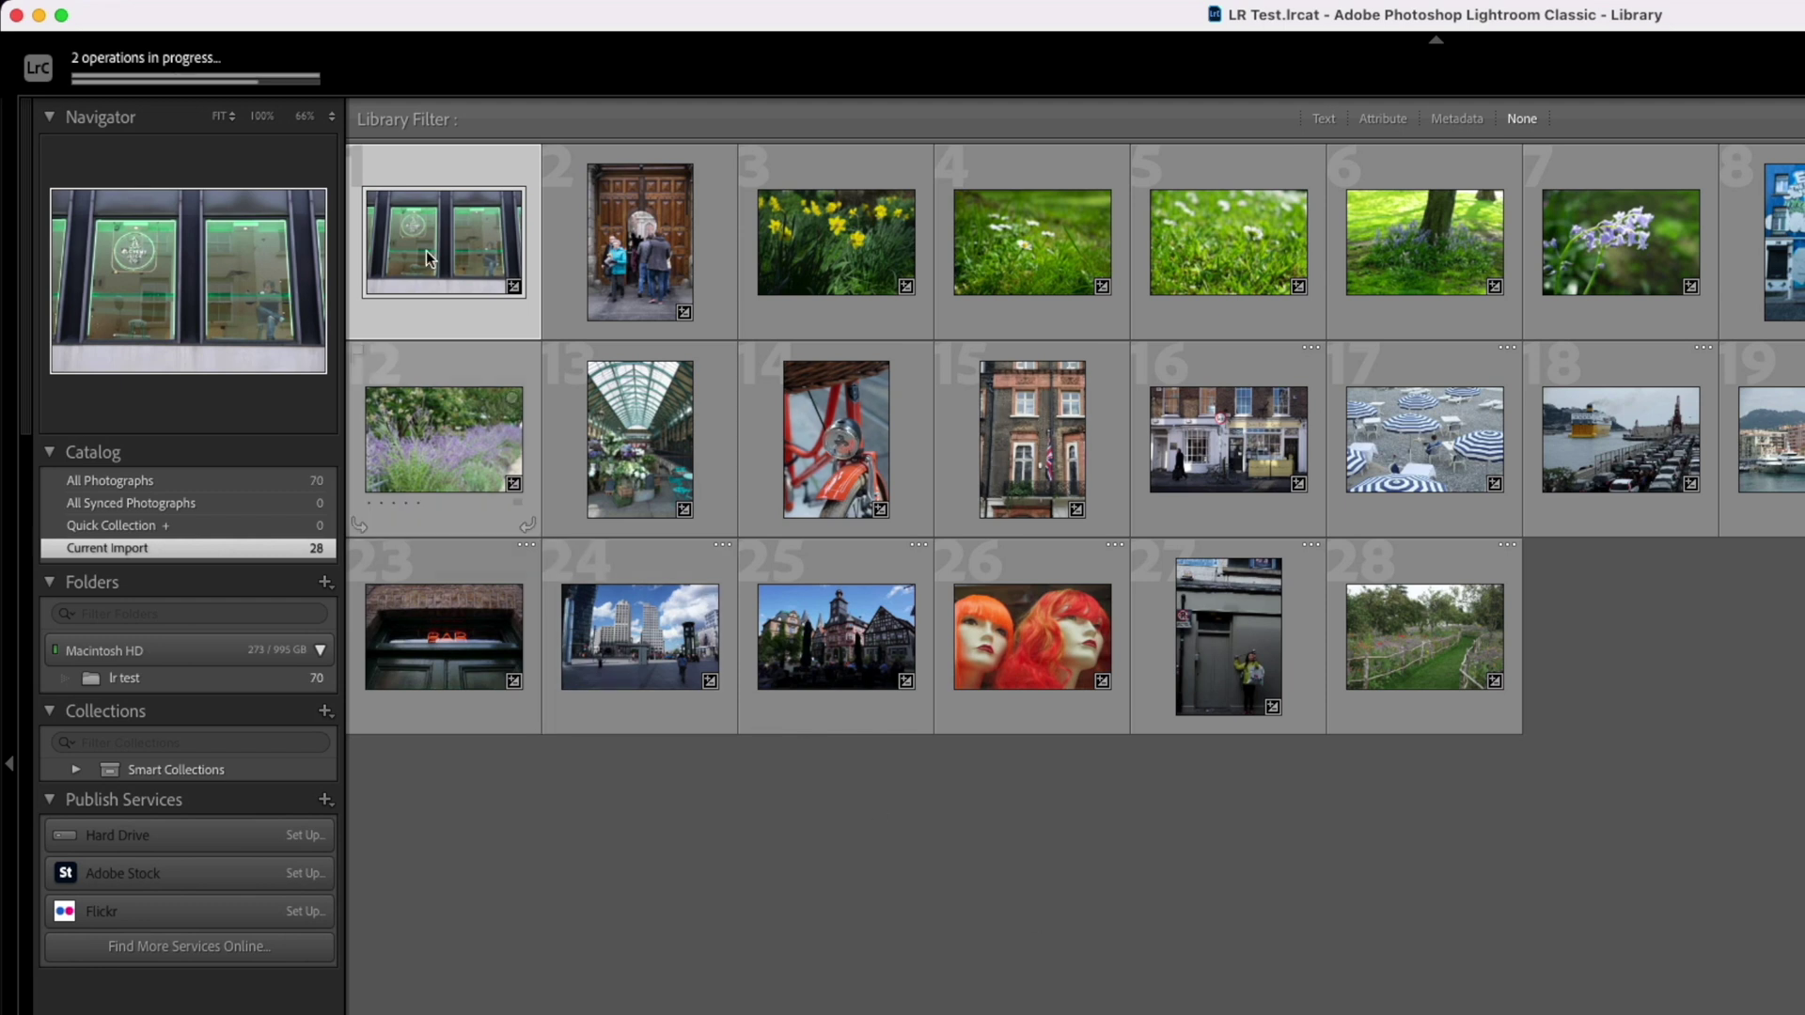
pyautogui.click(154, 64)
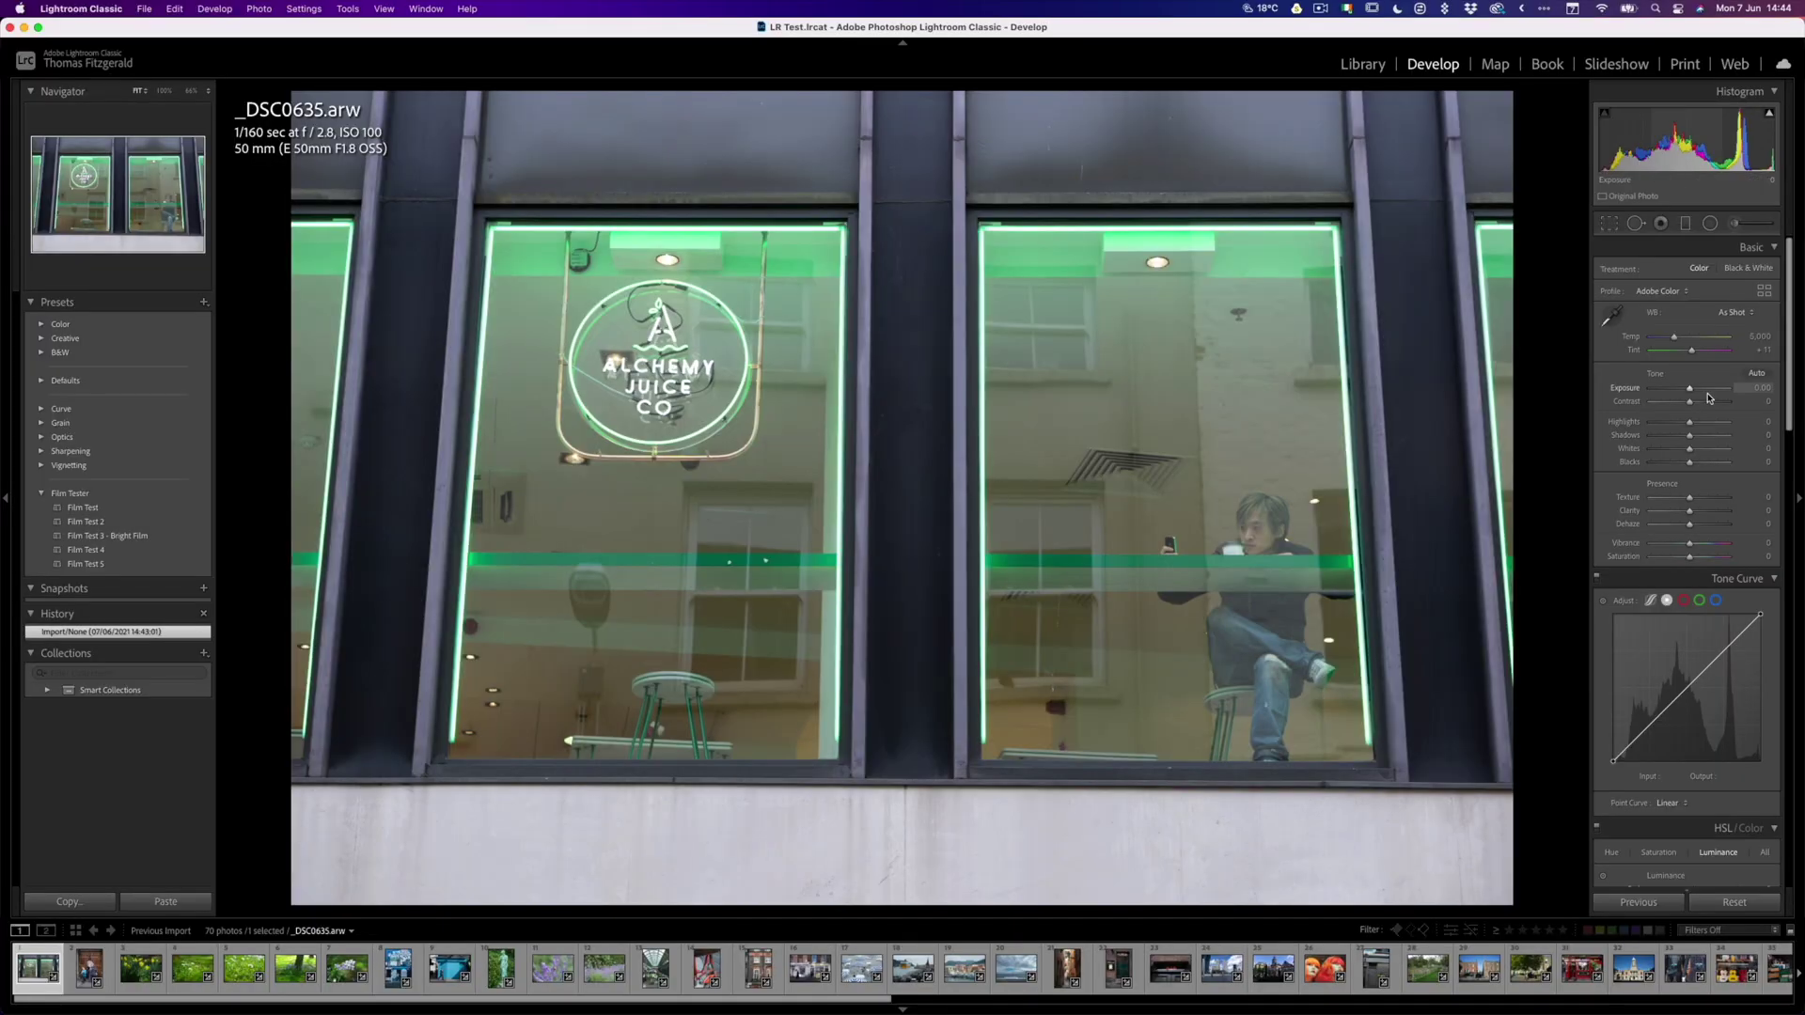
# Set the Contrast of _DSC0635.arw to +28 and its Clarity to +24
pyautogui.moveTo(1692, 402); pyautogui.dragTo(1701, 407)
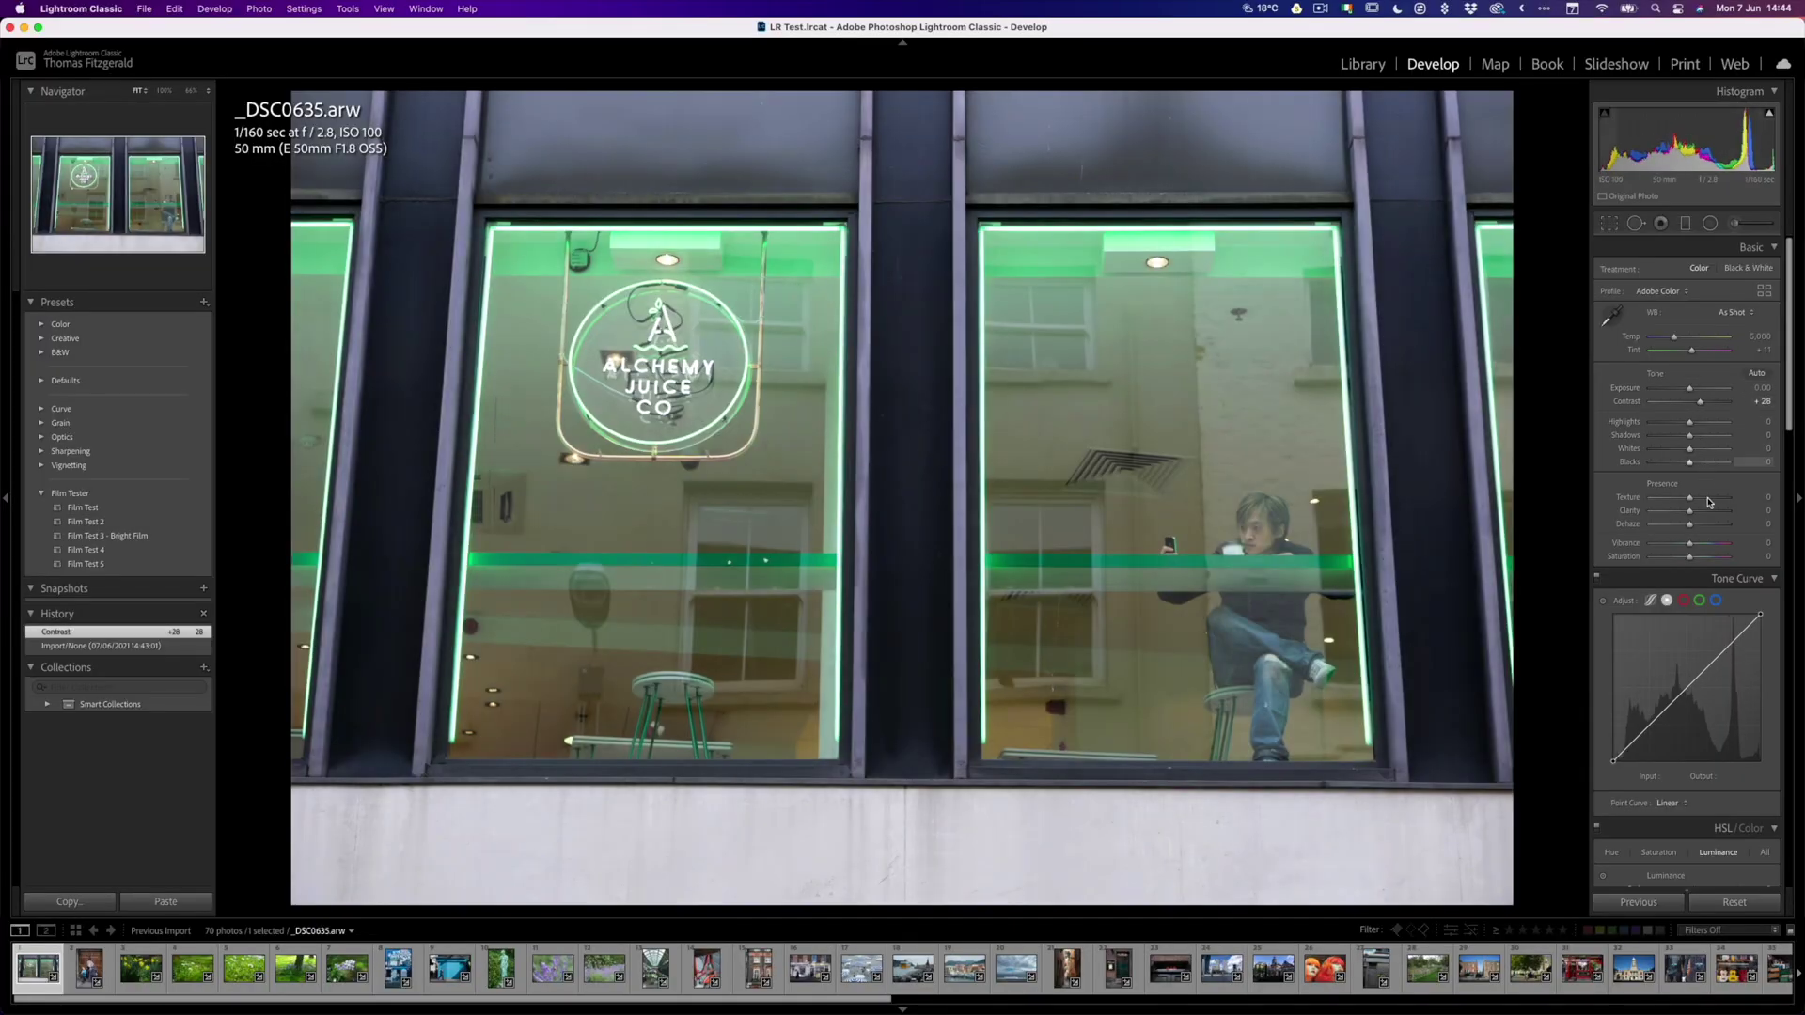
pyautogui.click(1701, 513)
pyautogui.moveTo(1699, 514); pyautogui.dragTo(1698, 514)
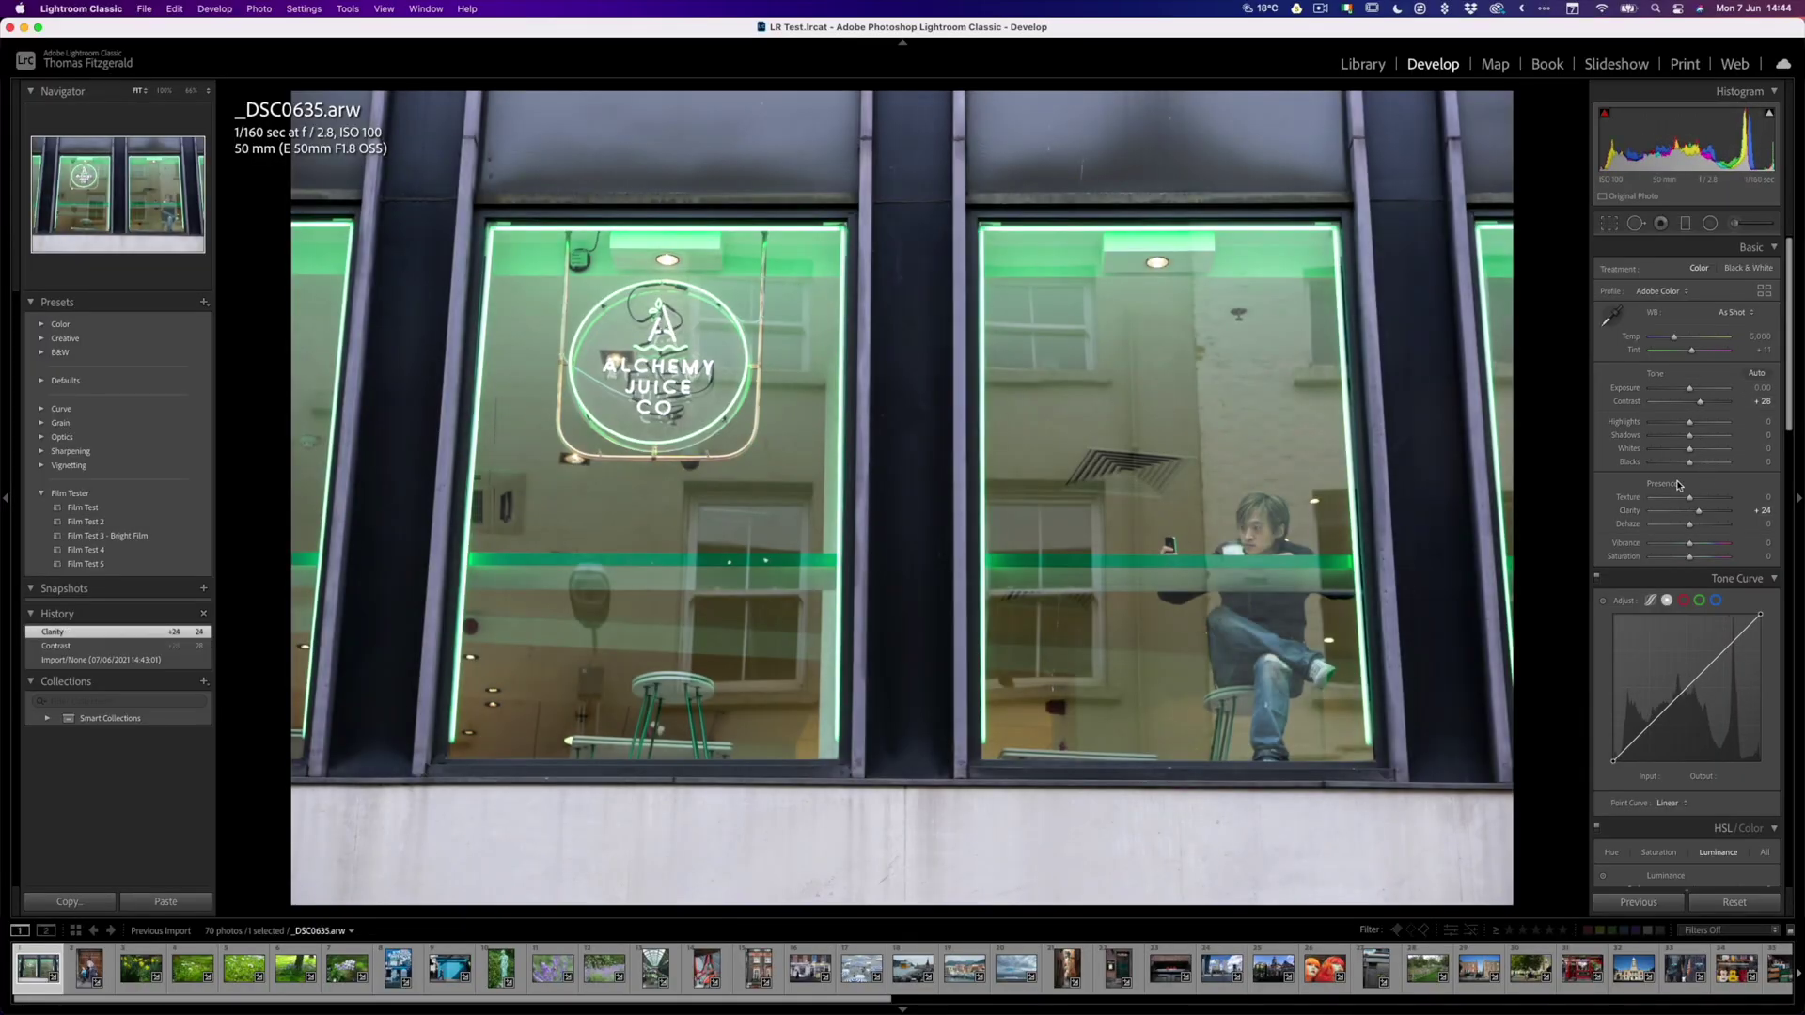
# Add film grain to _DSC0635.arw with an Amount of 75
pyautogui.scroll(-15, 1683, 499)
pyautogui.click(1679, 482)
pyautogui.scroll(-8, 1680, 658)
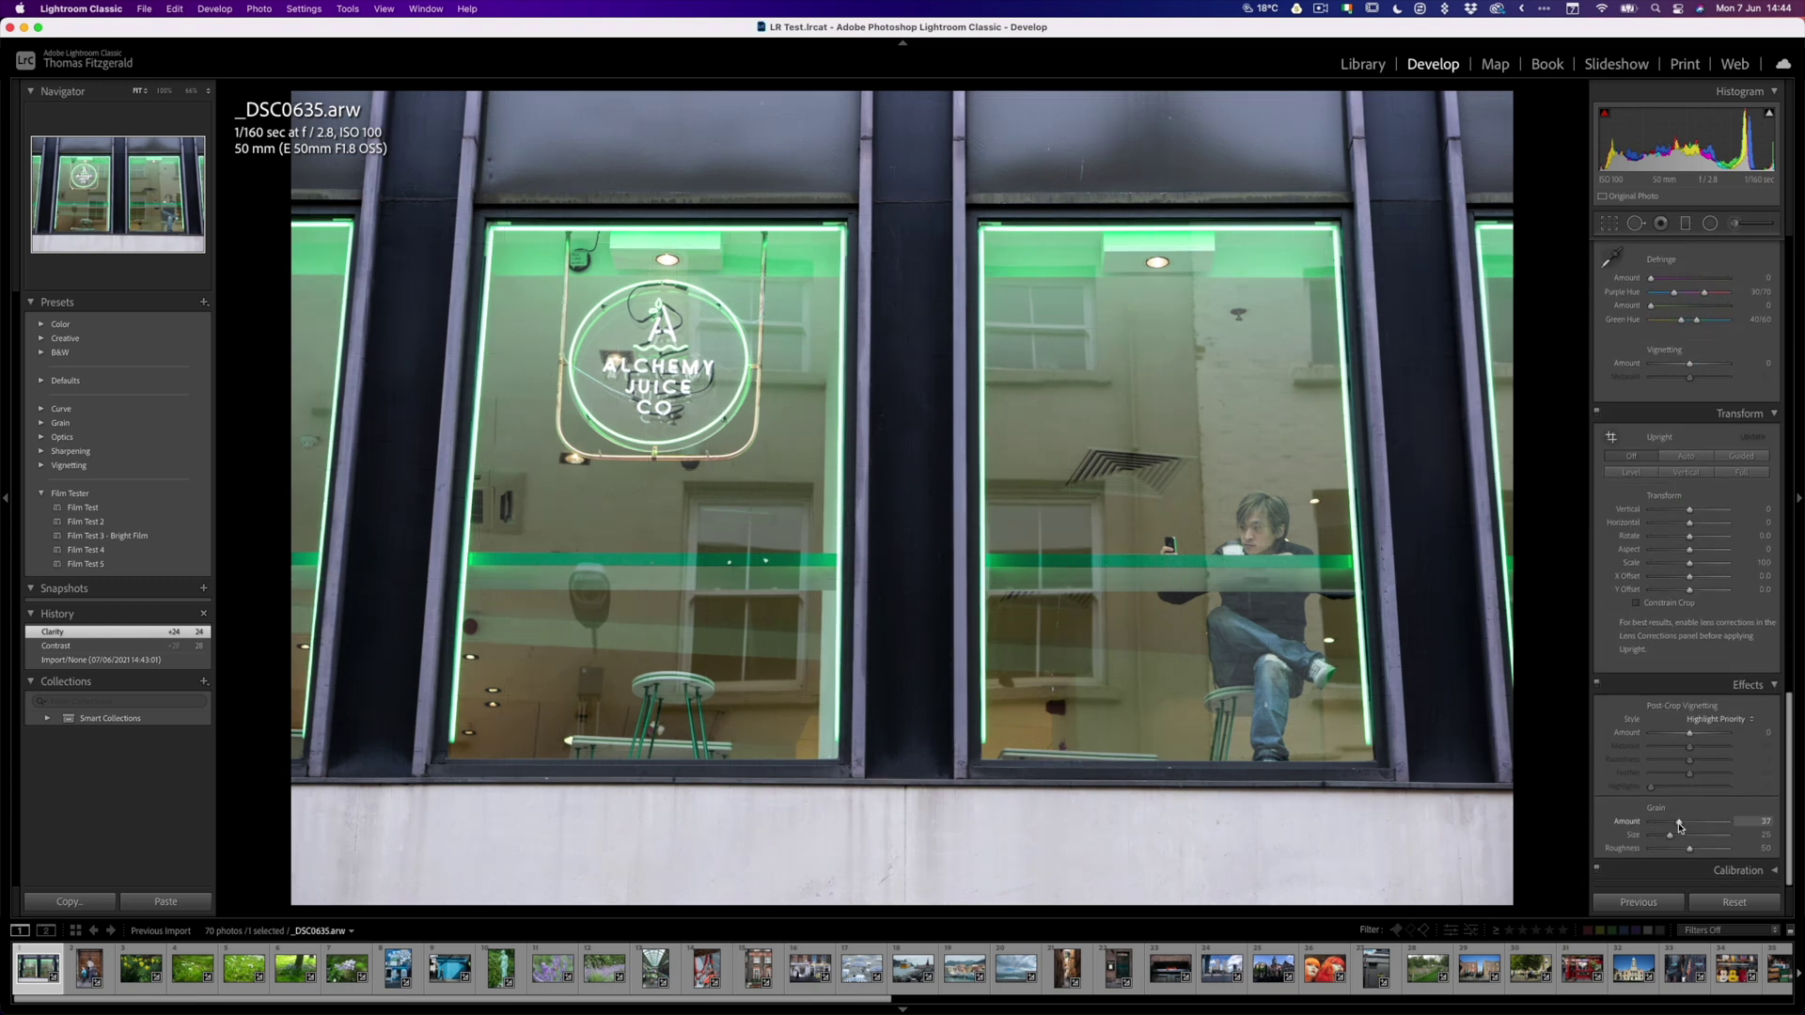
pyautogui.moveTo(1709, 825); pyautogui.dragTo(1706, 826)
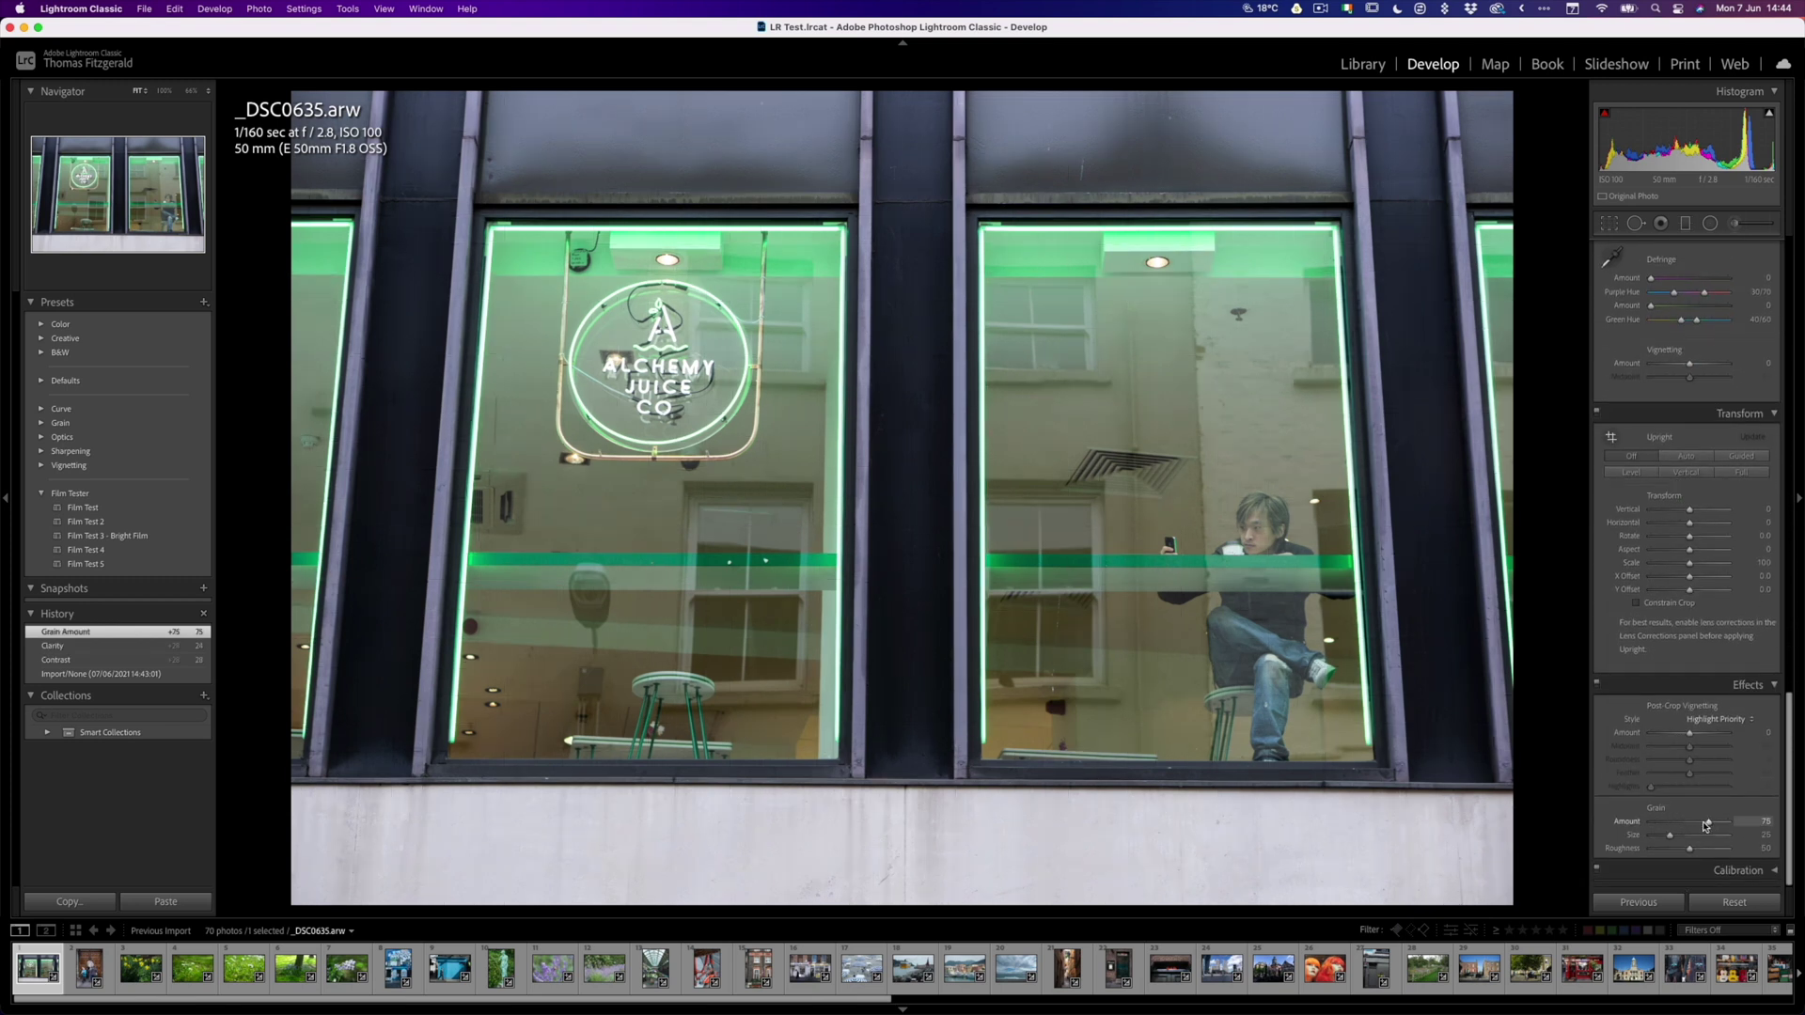
# Synchronize the Basic Tone and Effects settings of _DSC0635.arw to all imported photos
pyautogui.press('super+a')
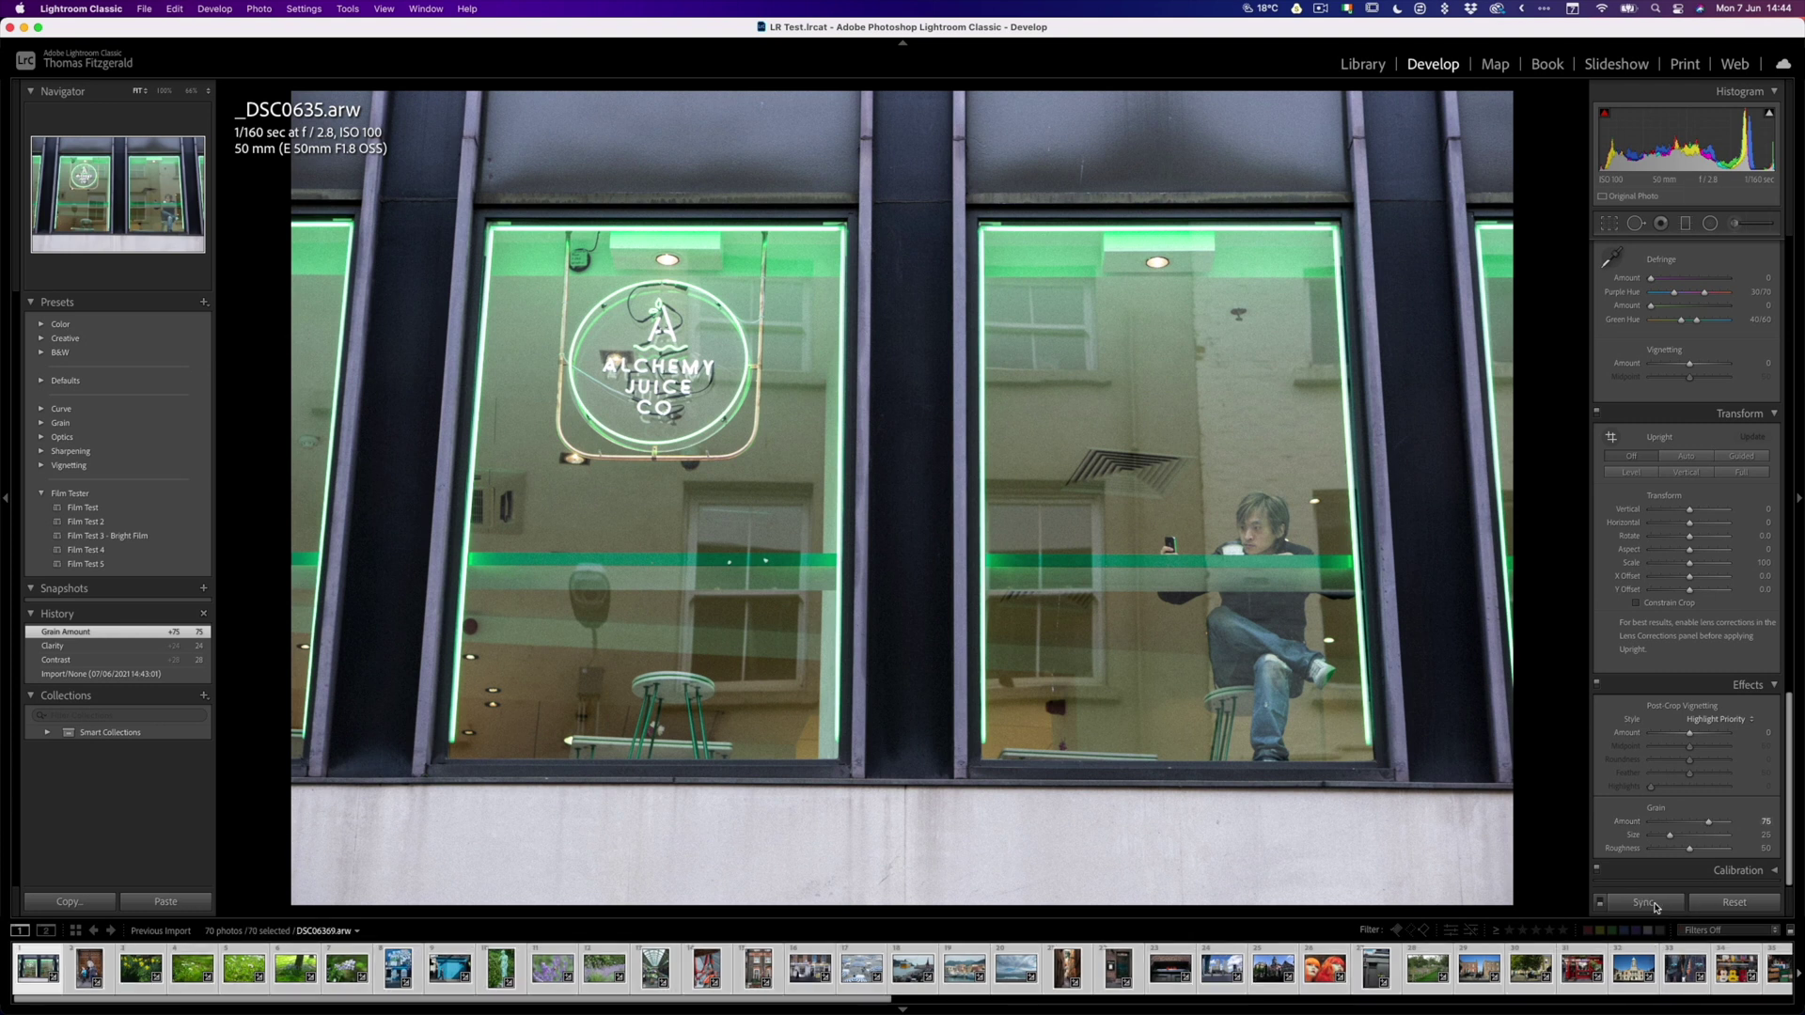
pyautogui.click(1655, 904)
pyautogui.click(766, 506)
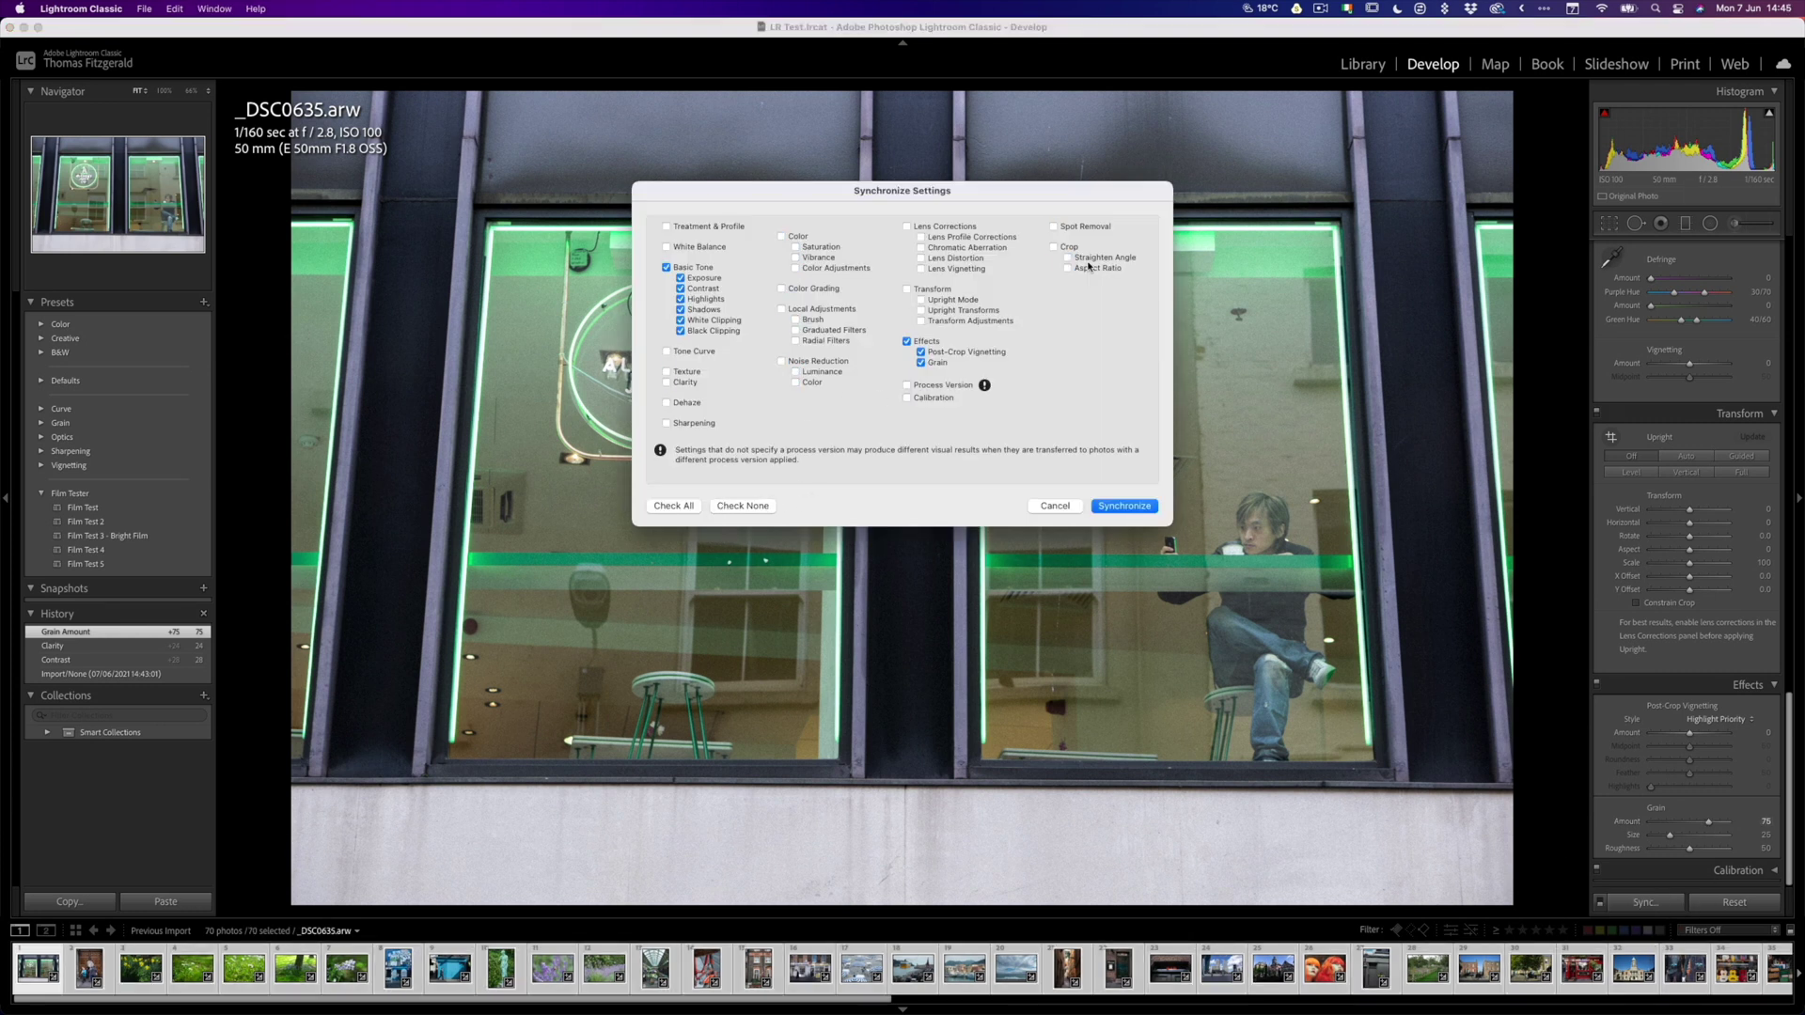
pyautogui.click(1125, 505)
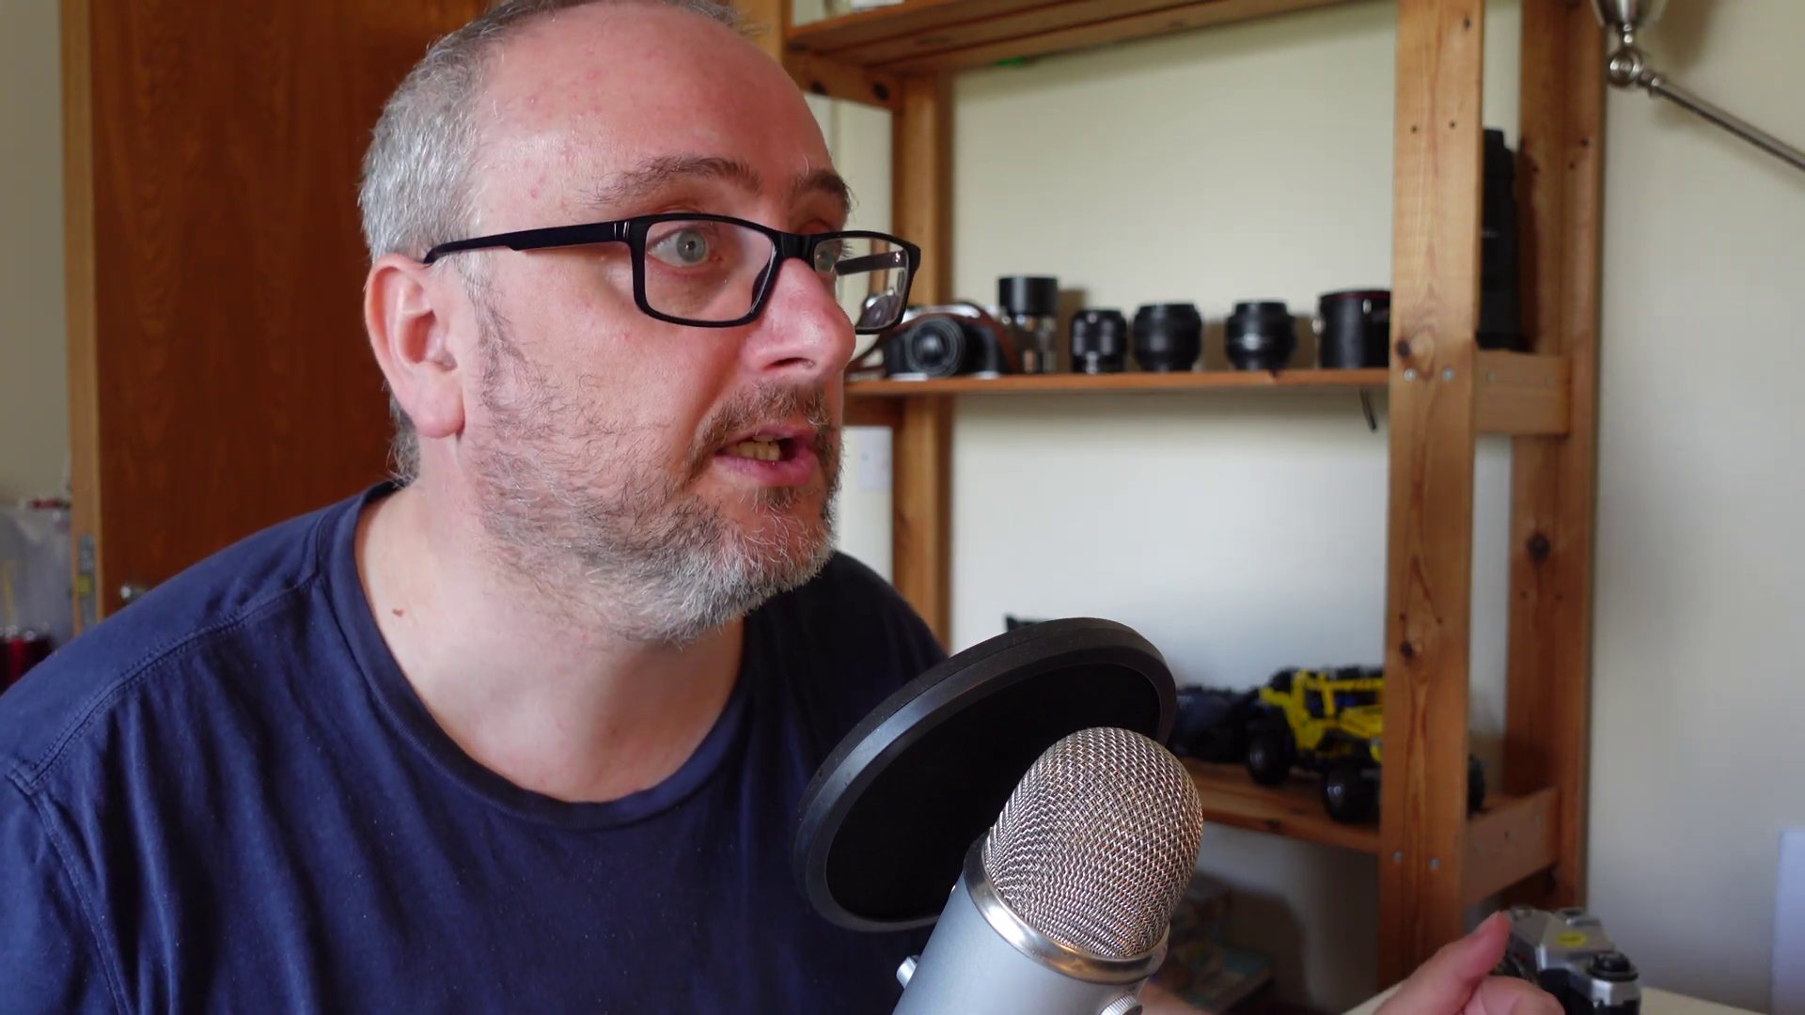
# Export all selected photos with the Retina for Web - No Watermark preset to a new "test export" folder inside Pictures
pyautogui.click(141, 9)
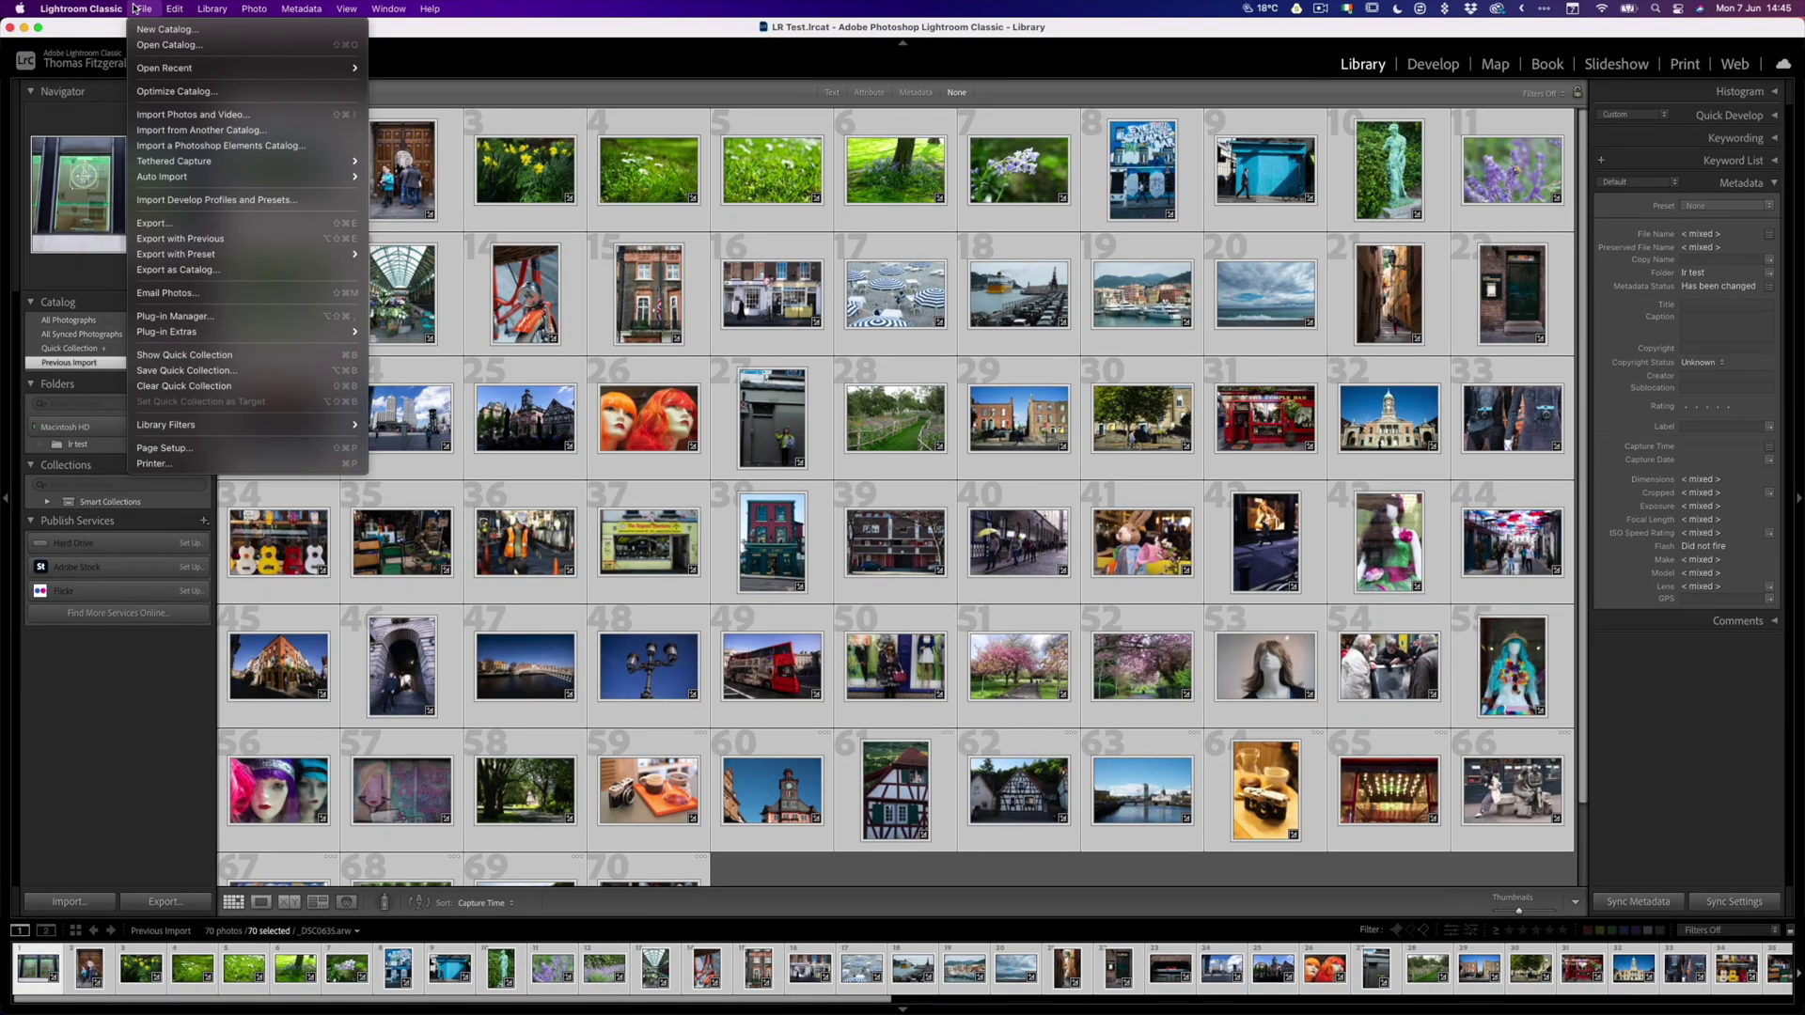
pyautogui.click(196, 230)
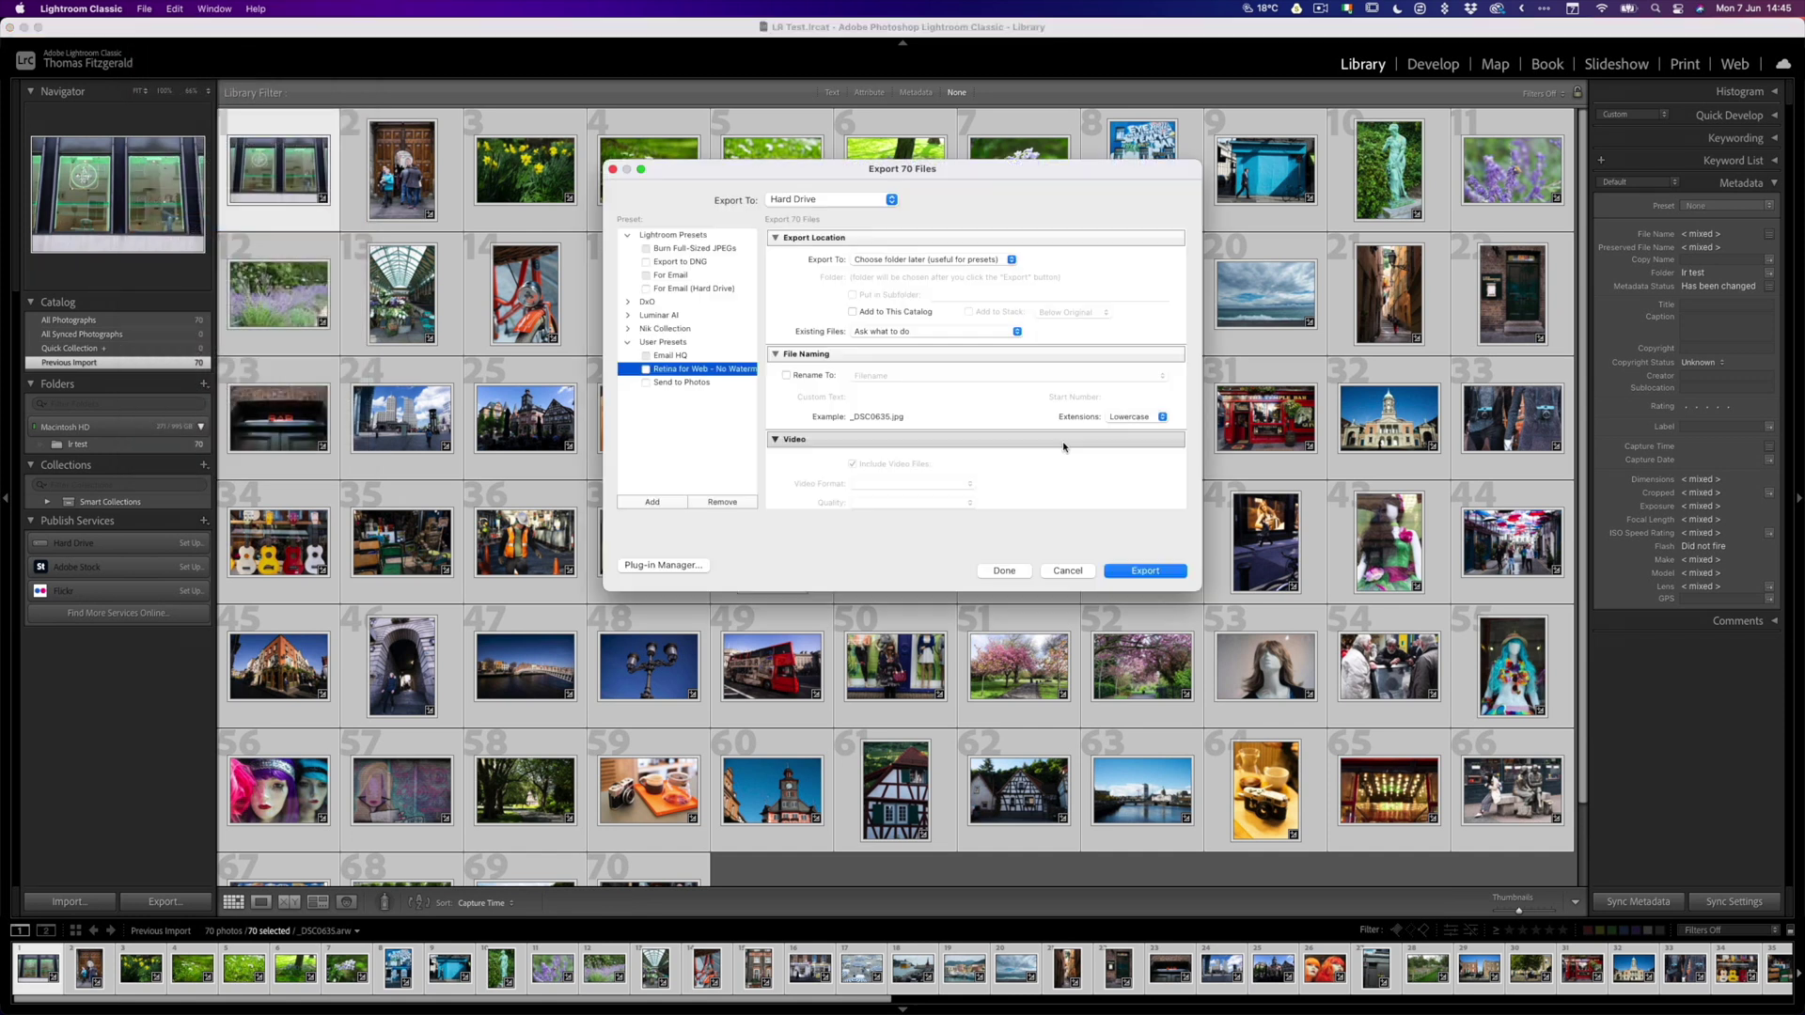
pyautogui.click(1146, 570)
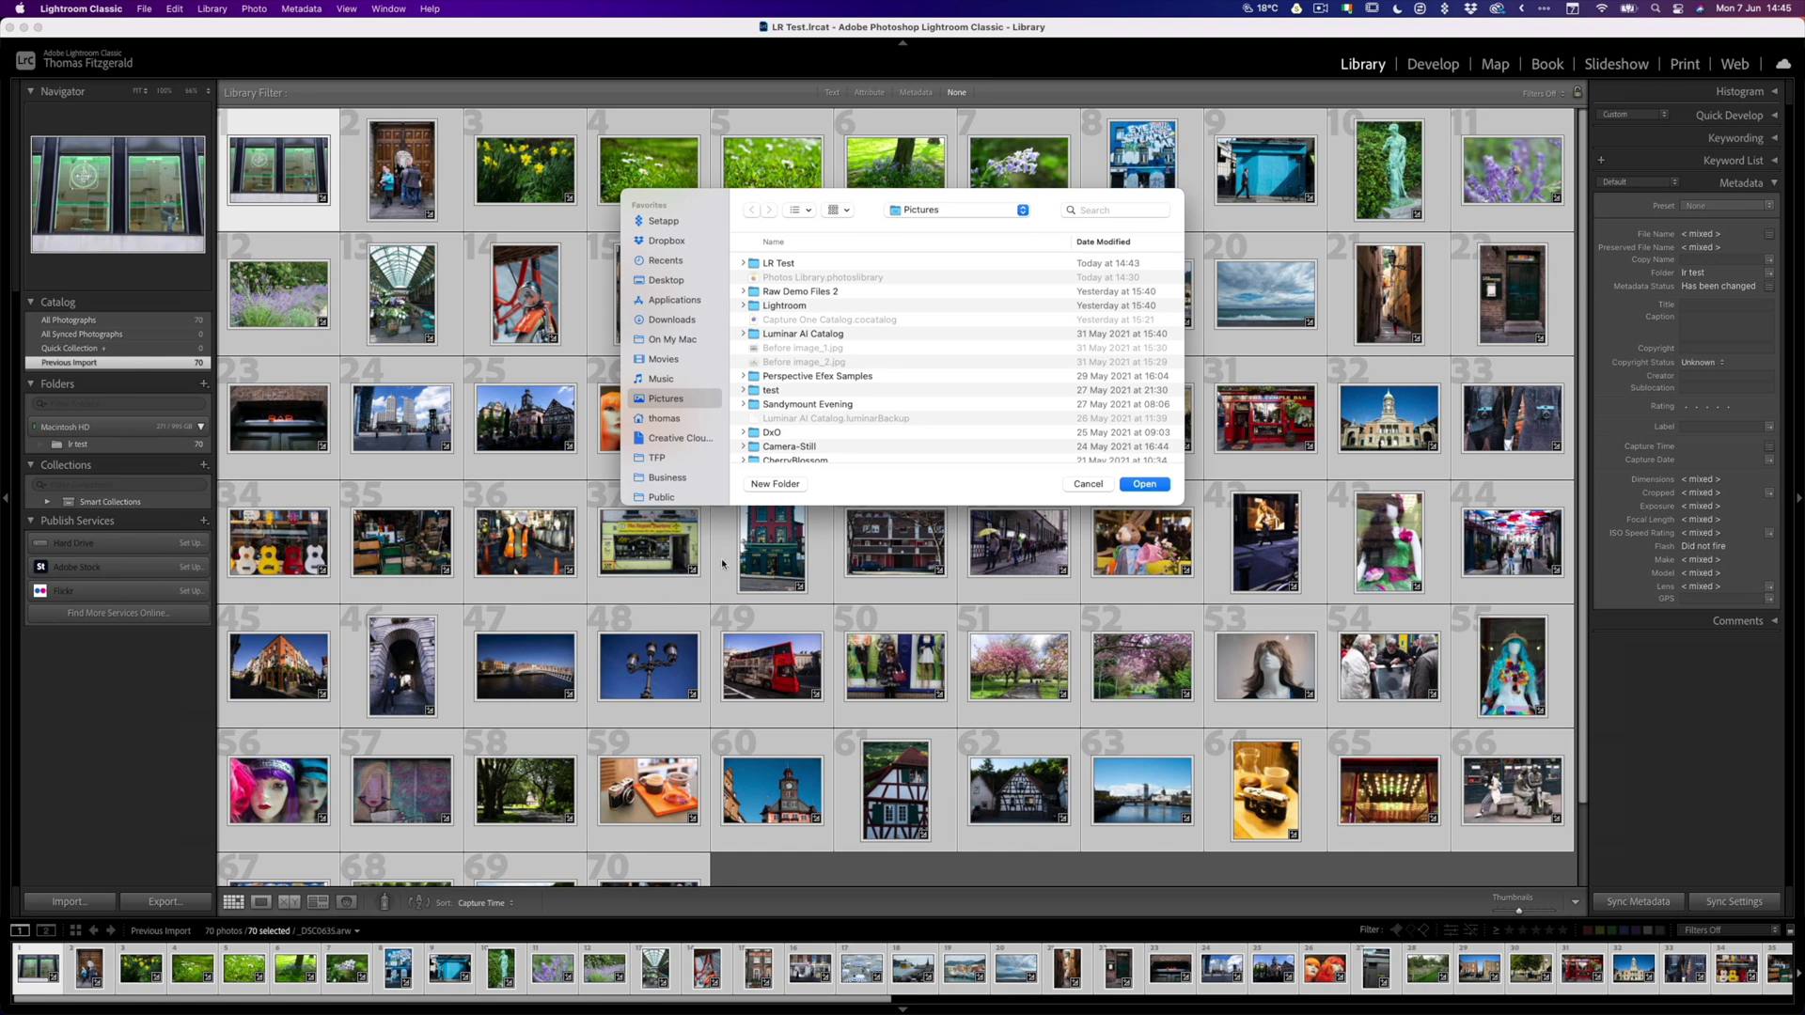
pyautogui.click(764, 485)
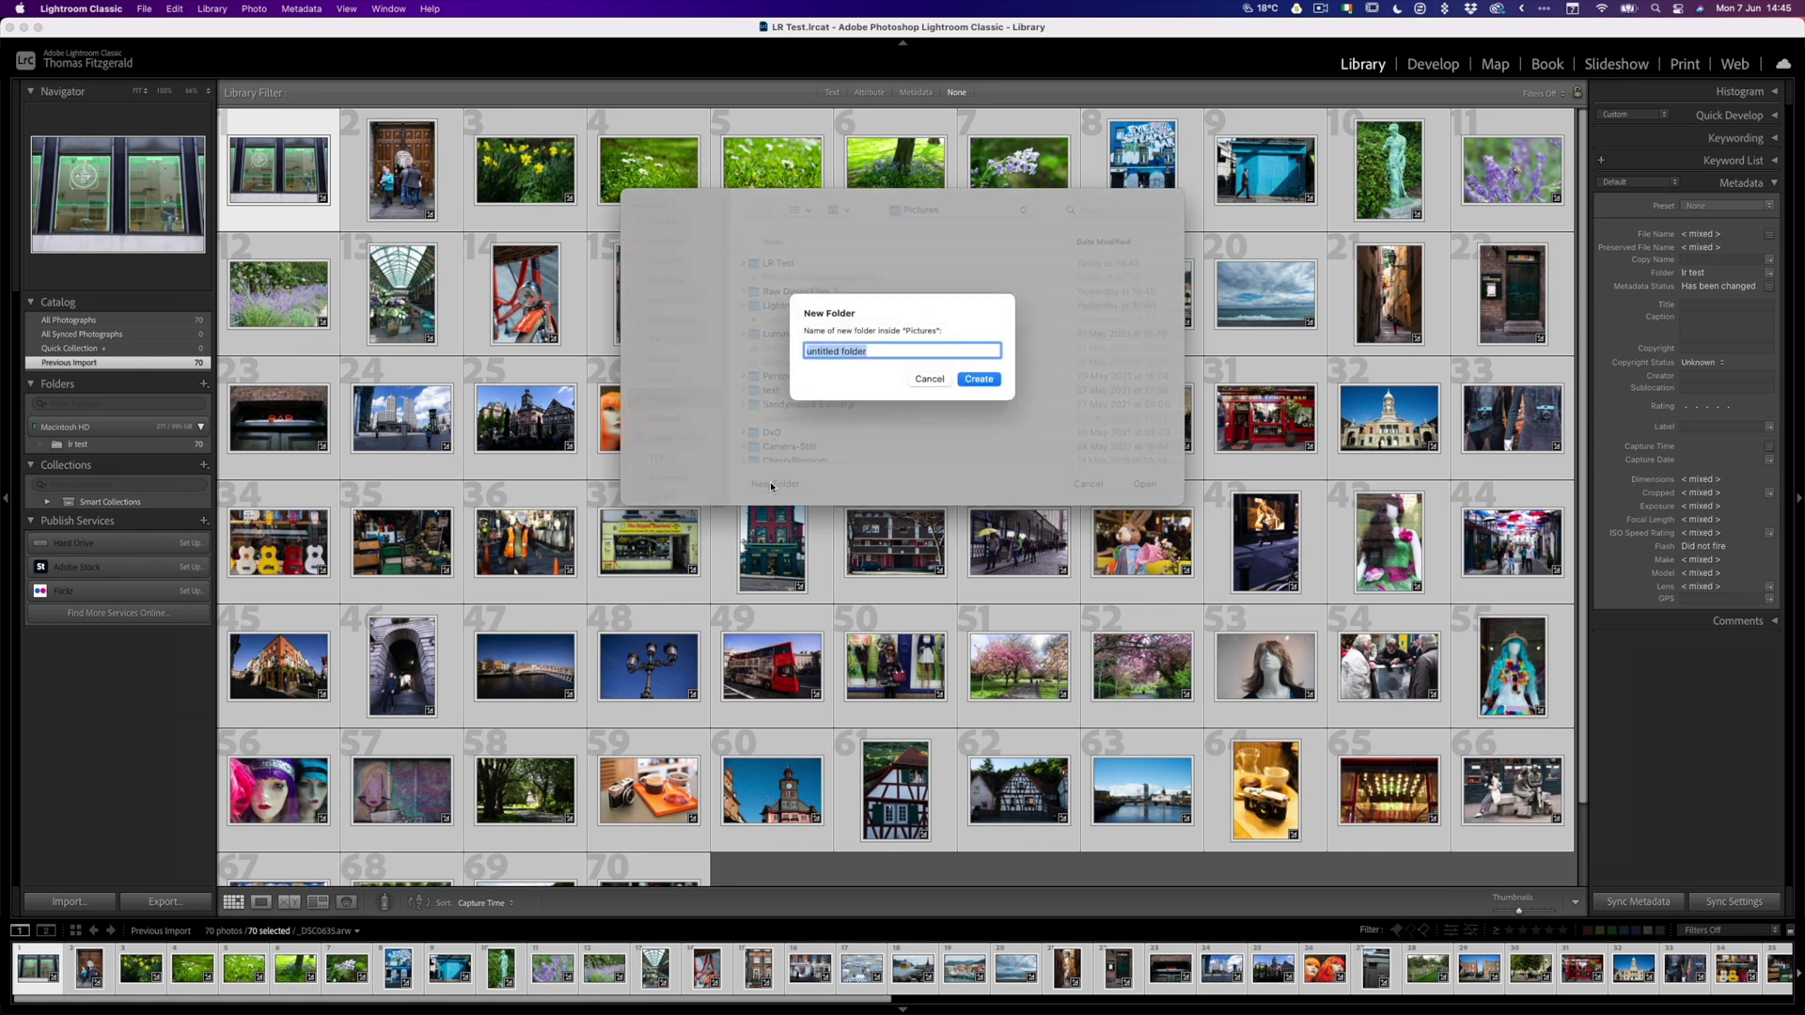
pyautogui.write('test export')
pyautogui.press('Return')
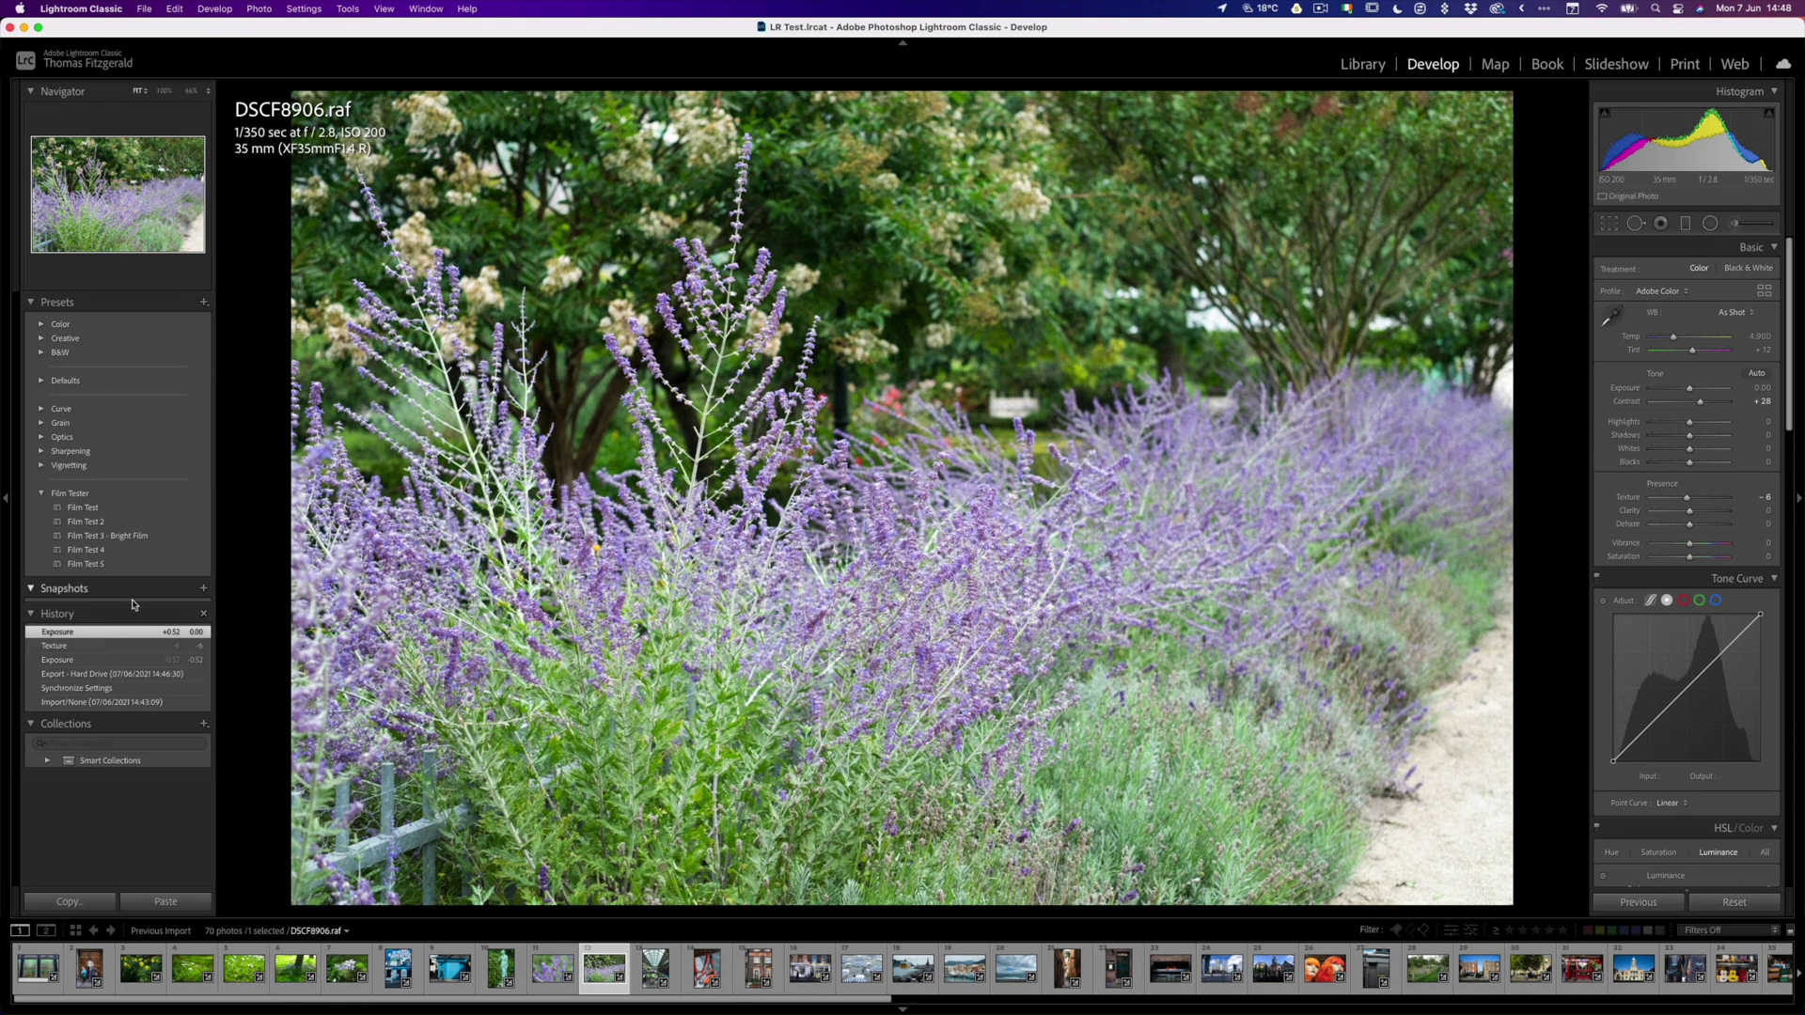
# Start creating a new develop preset from the settings of DSCF8906.raf
pyautogui.click(203, 302)
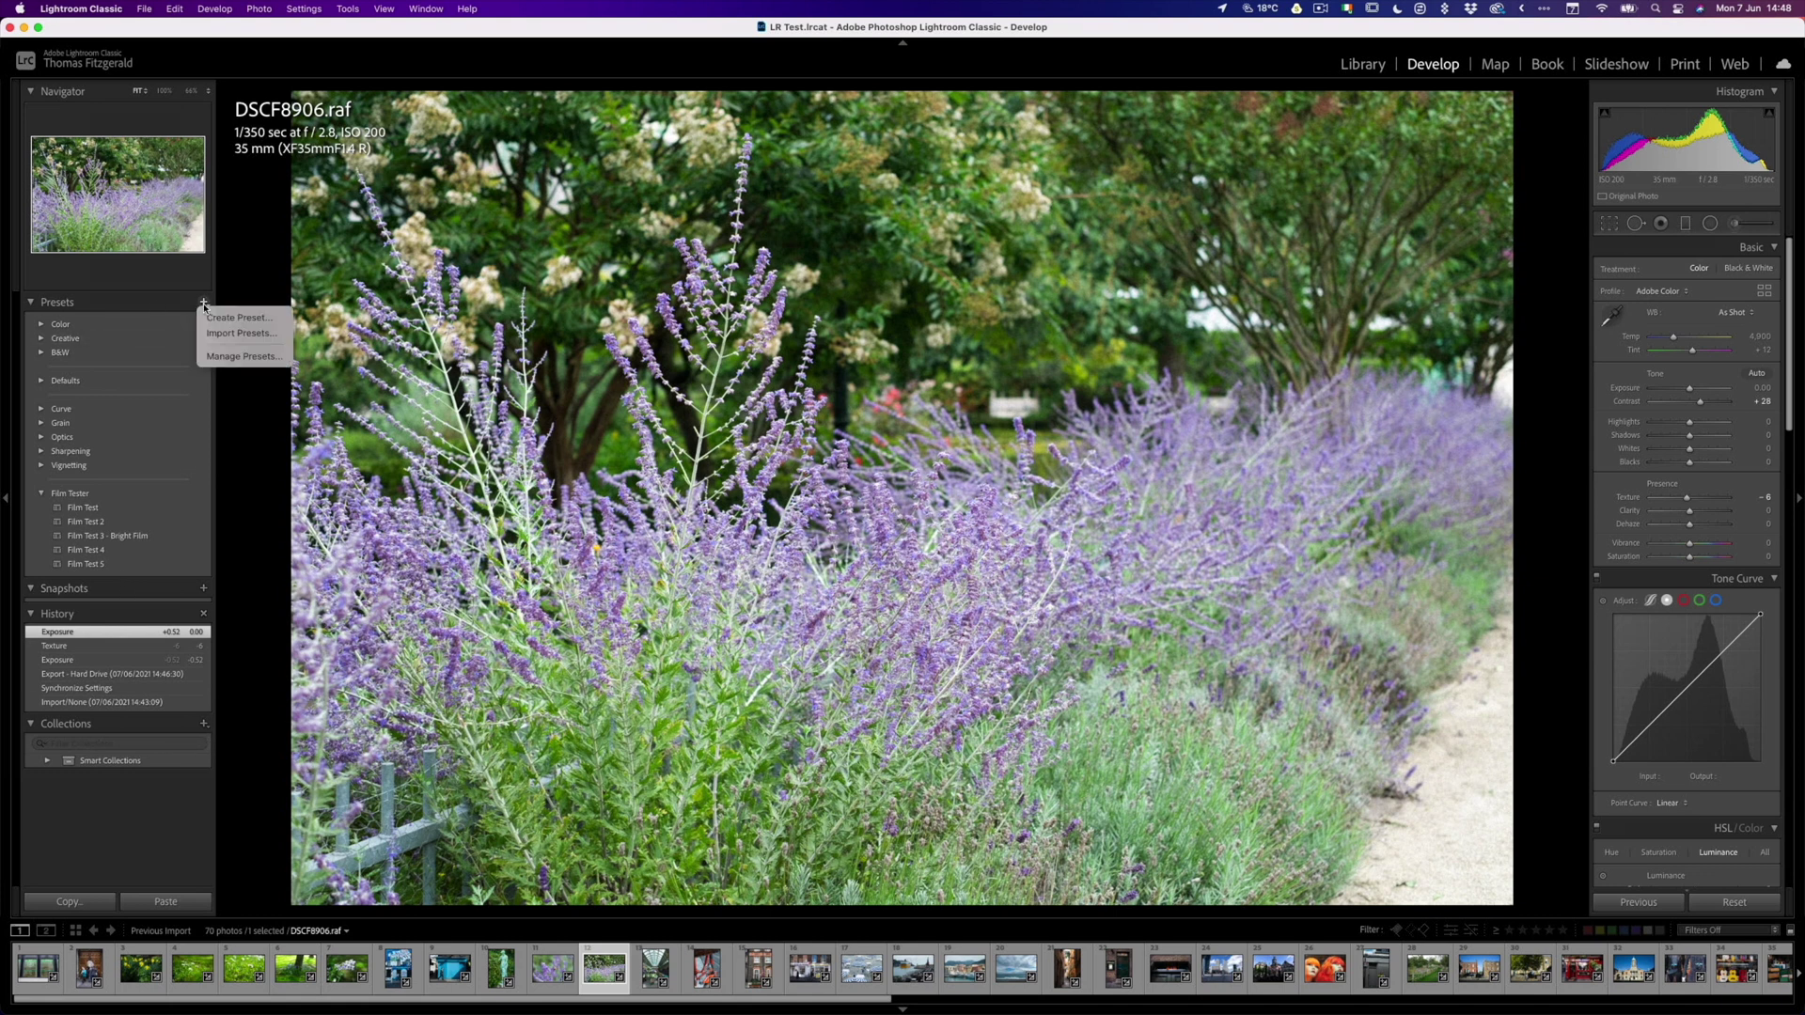
pyautogui.click(241, 318)
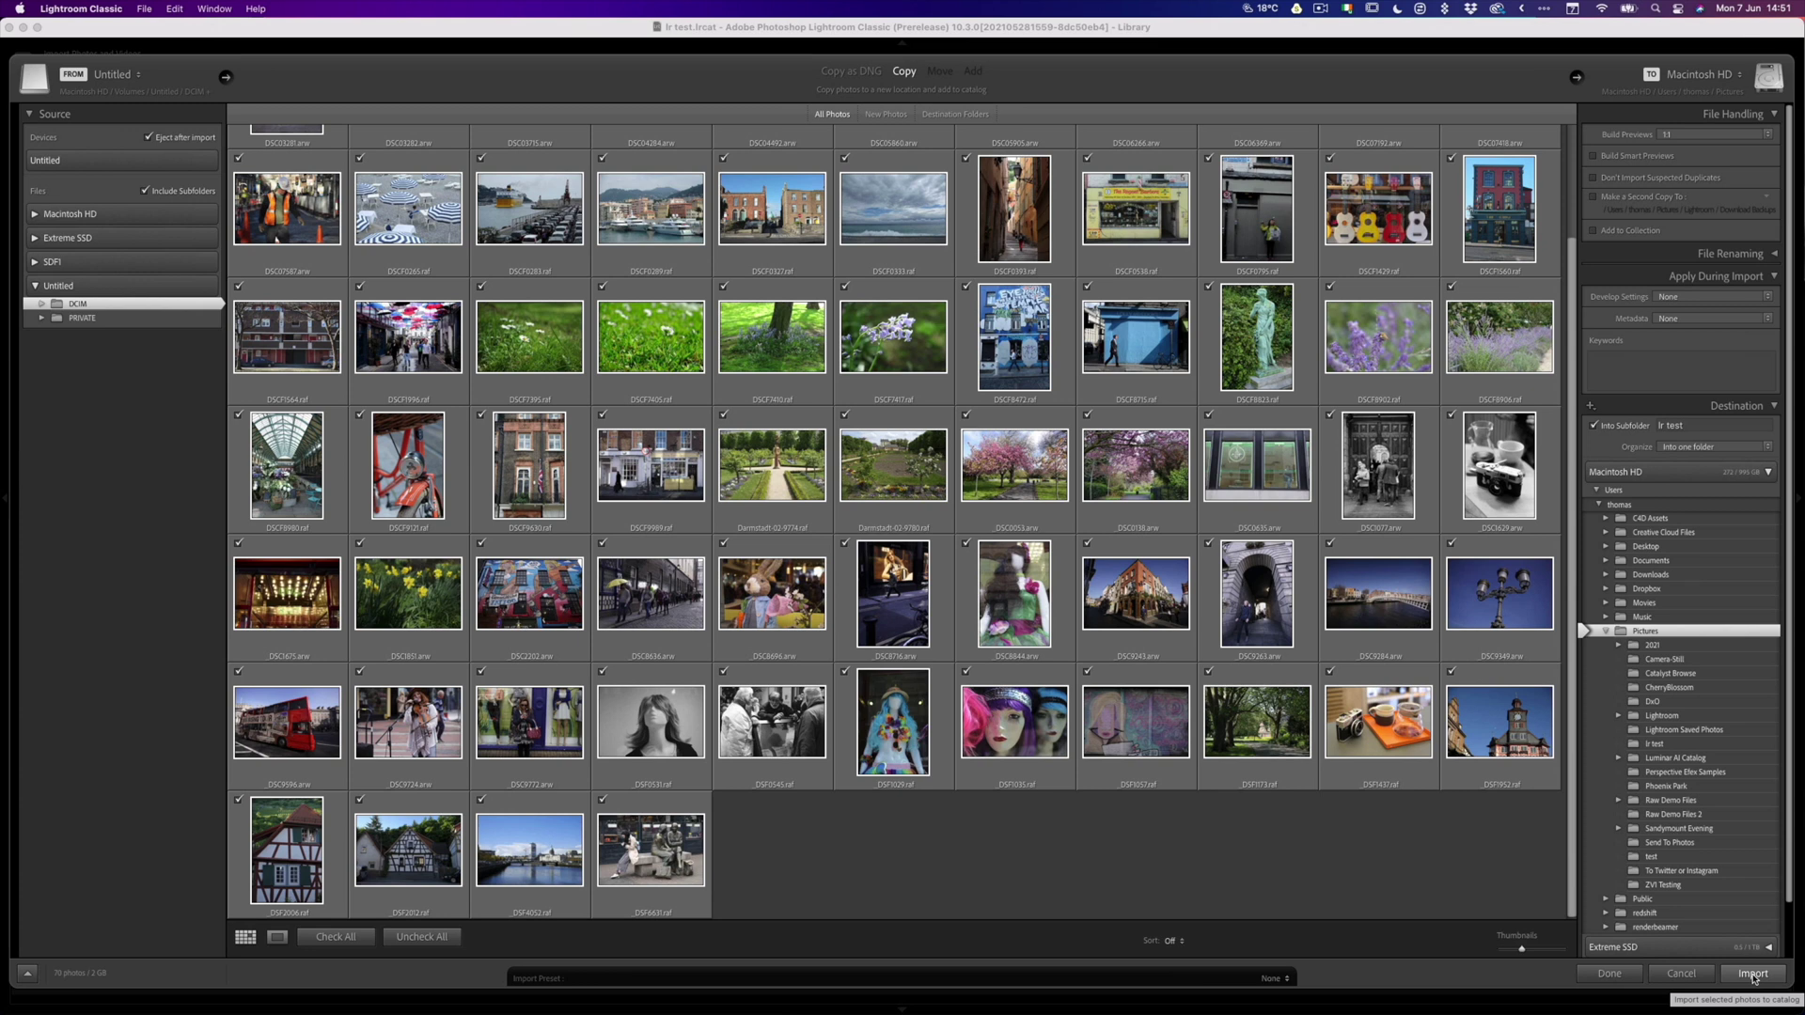
# Import all checked photos from the card into the lr test subfolder in the prerelease version and check the progress
pyautogui.click(1752, 975)
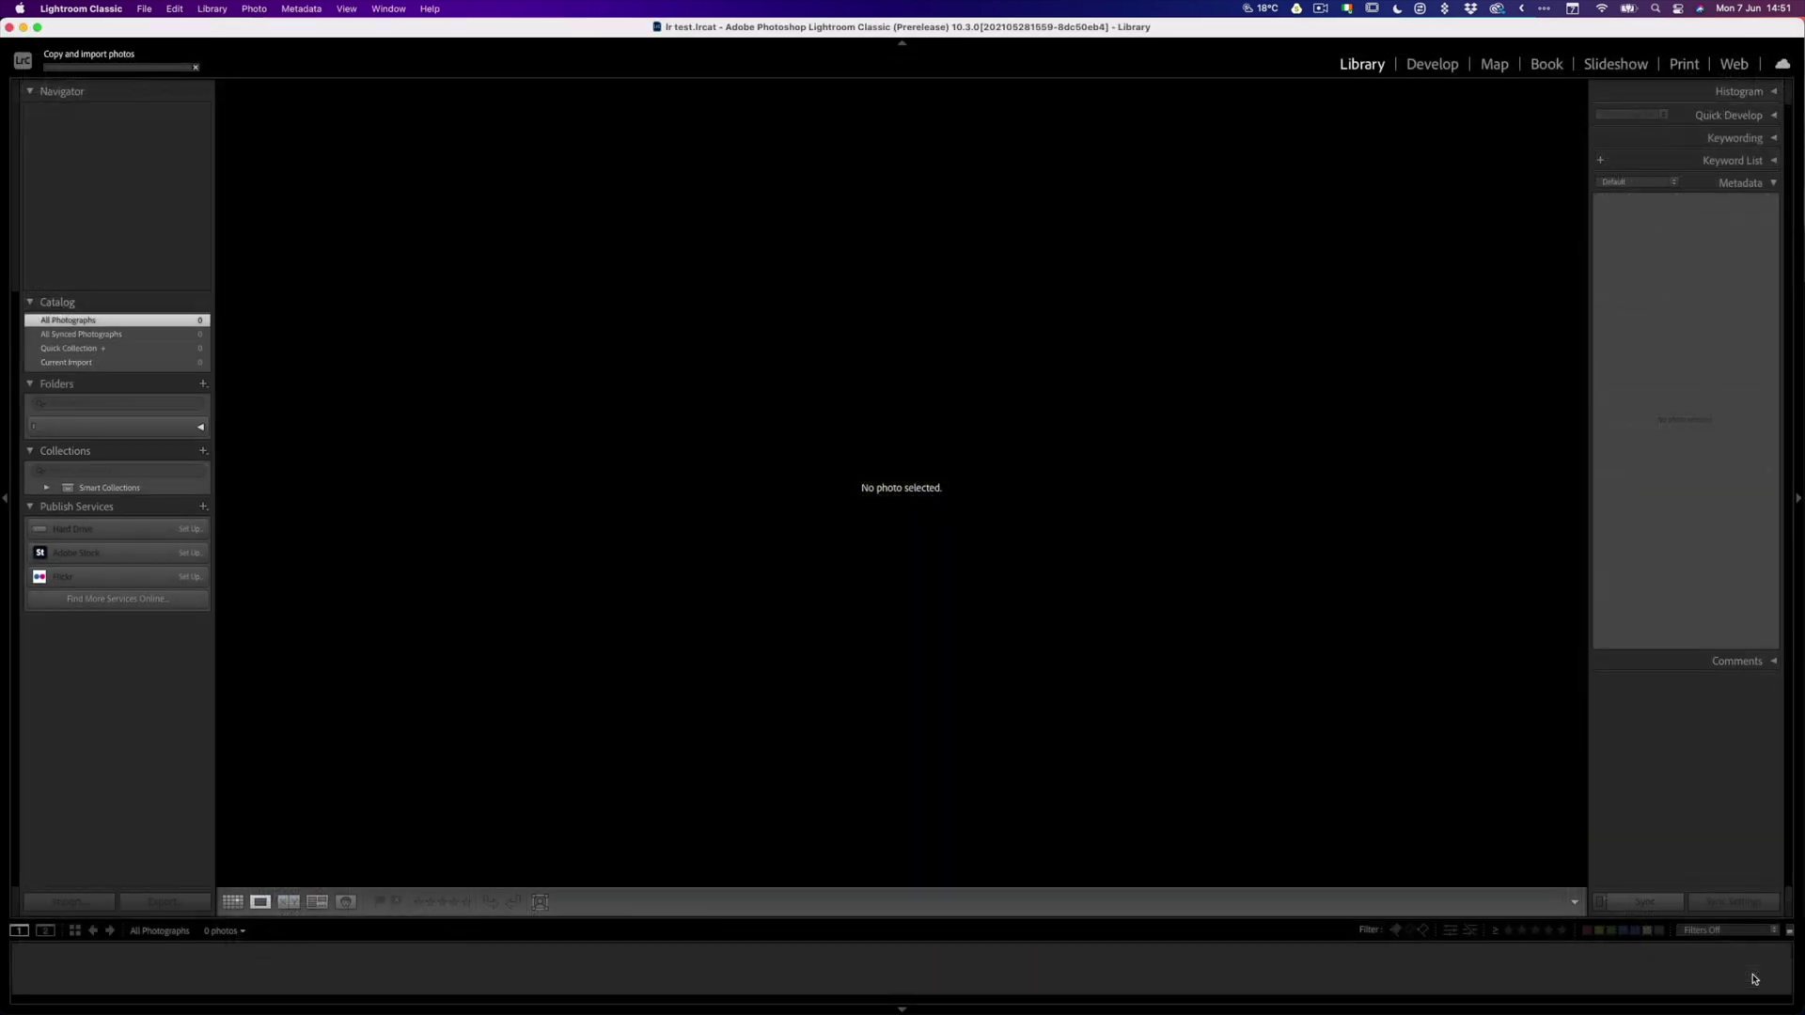
pyautogui.click(89, 58)
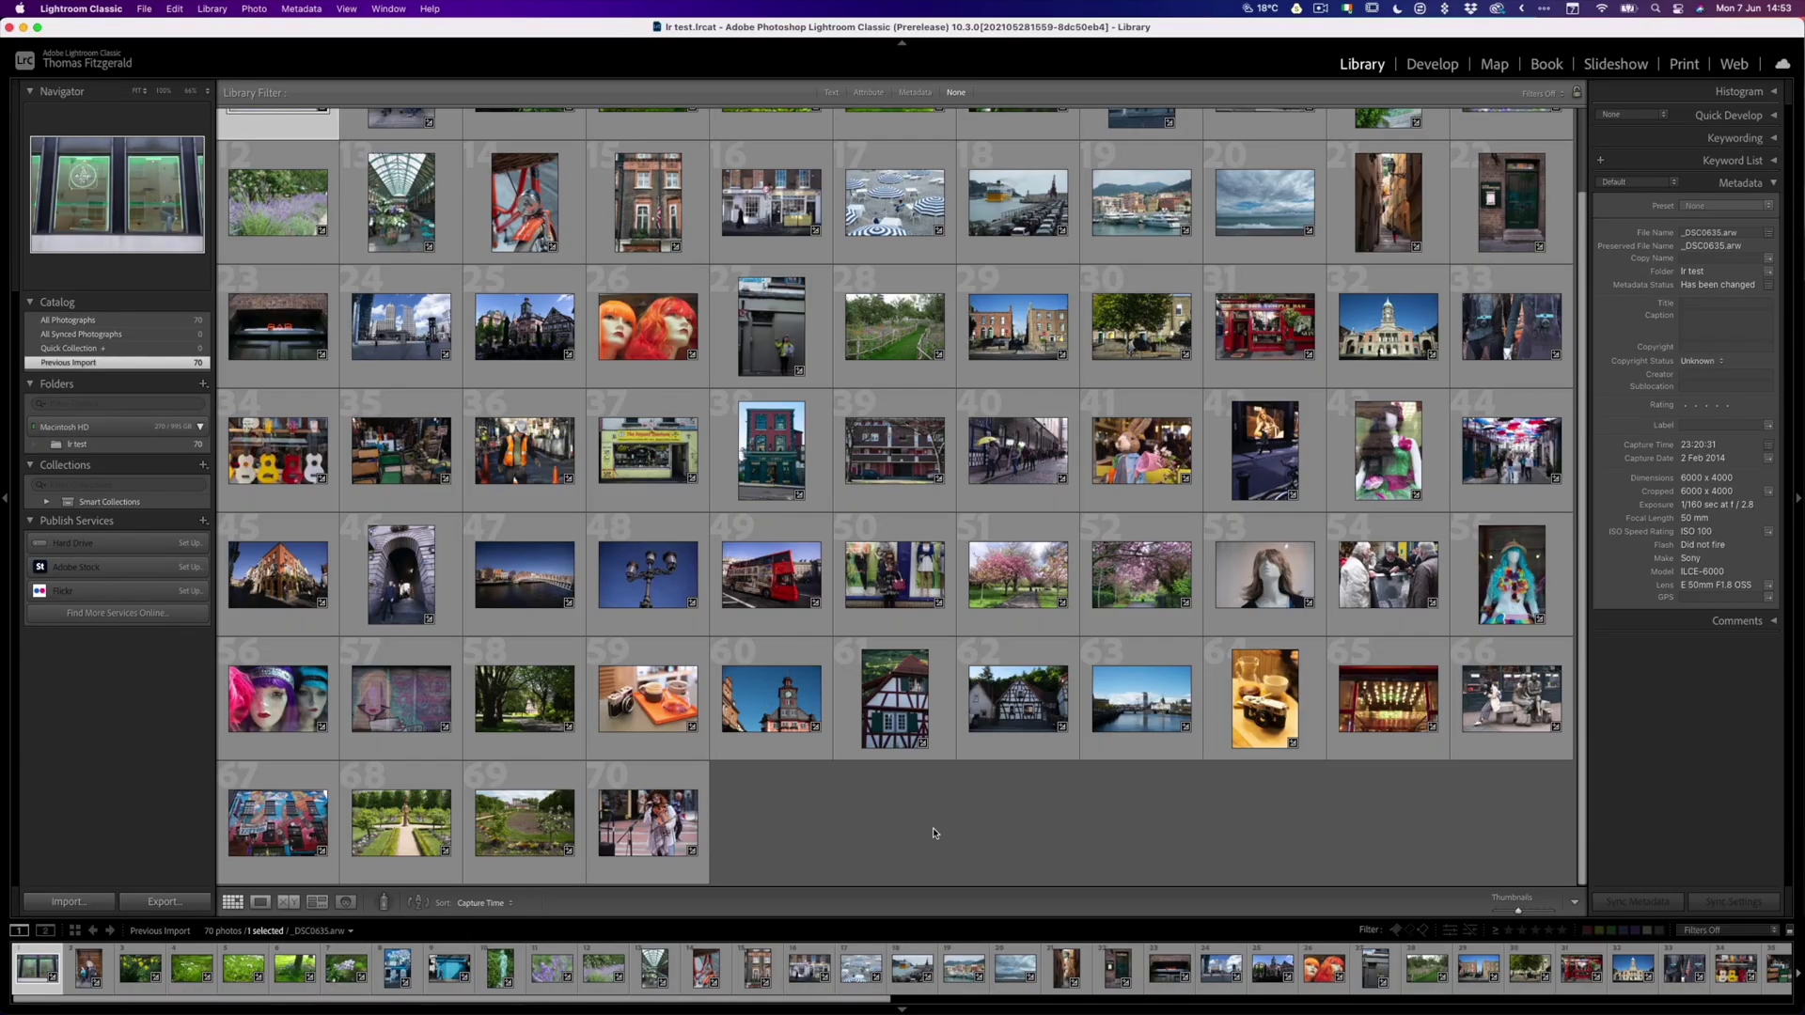
# Open _DSC0635.arw in Develop and apply the "test suite" user preset to it
pyautogui.click(1427, 67)
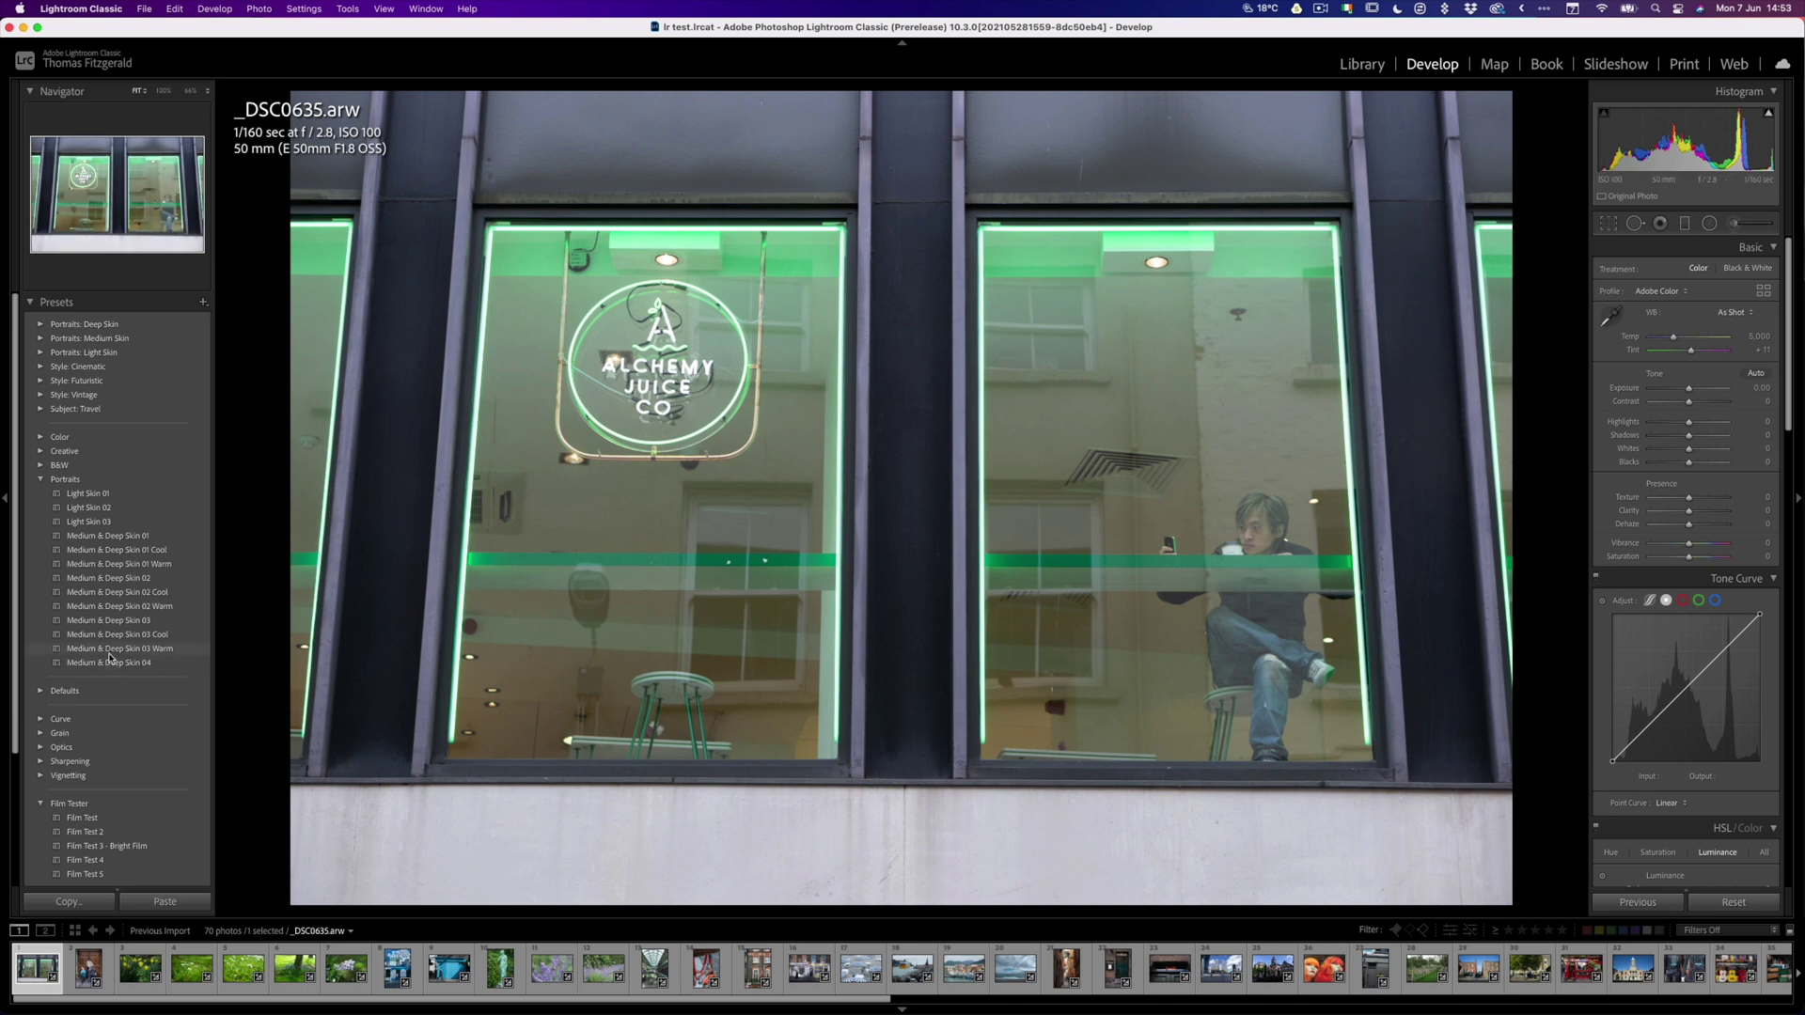
pyautogui.scroll(-5, 110, 658)
pyautogui.click(82, 747)
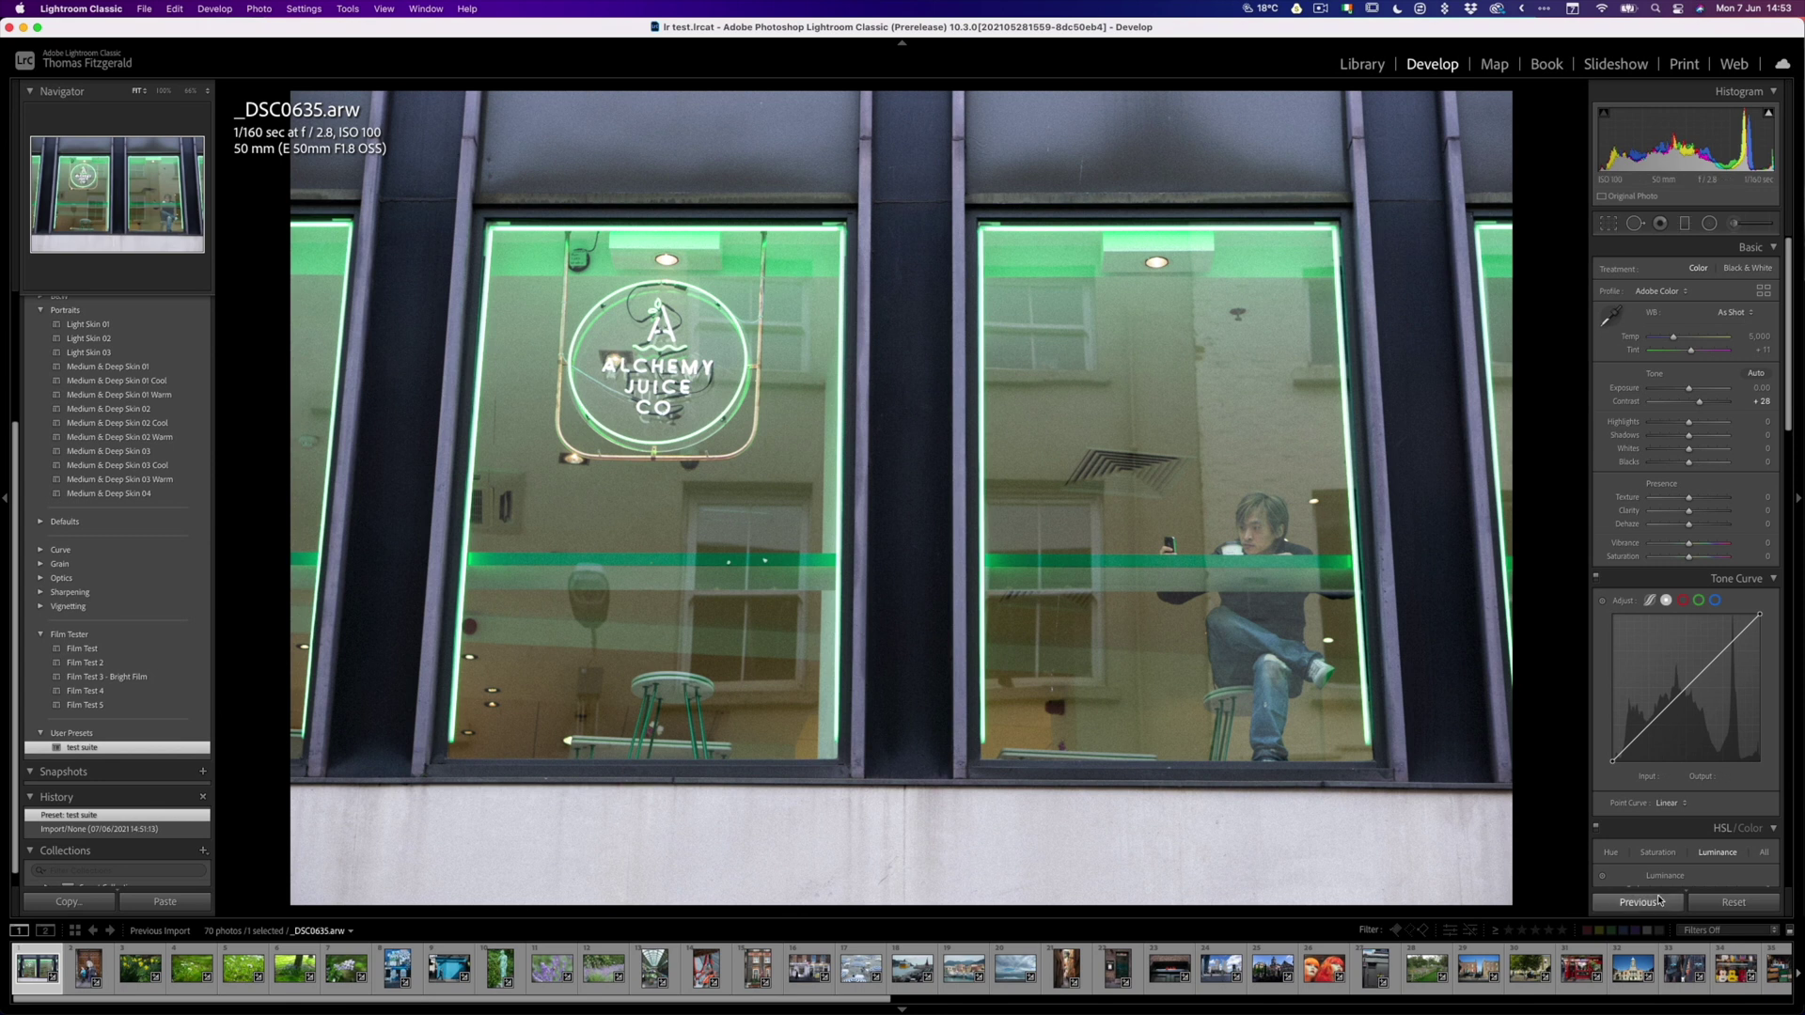
# Select all photos and synchronize the preset photo's Basic Tone and Effects settings across them
pyautogui.scroll(-4, 1682, 752)
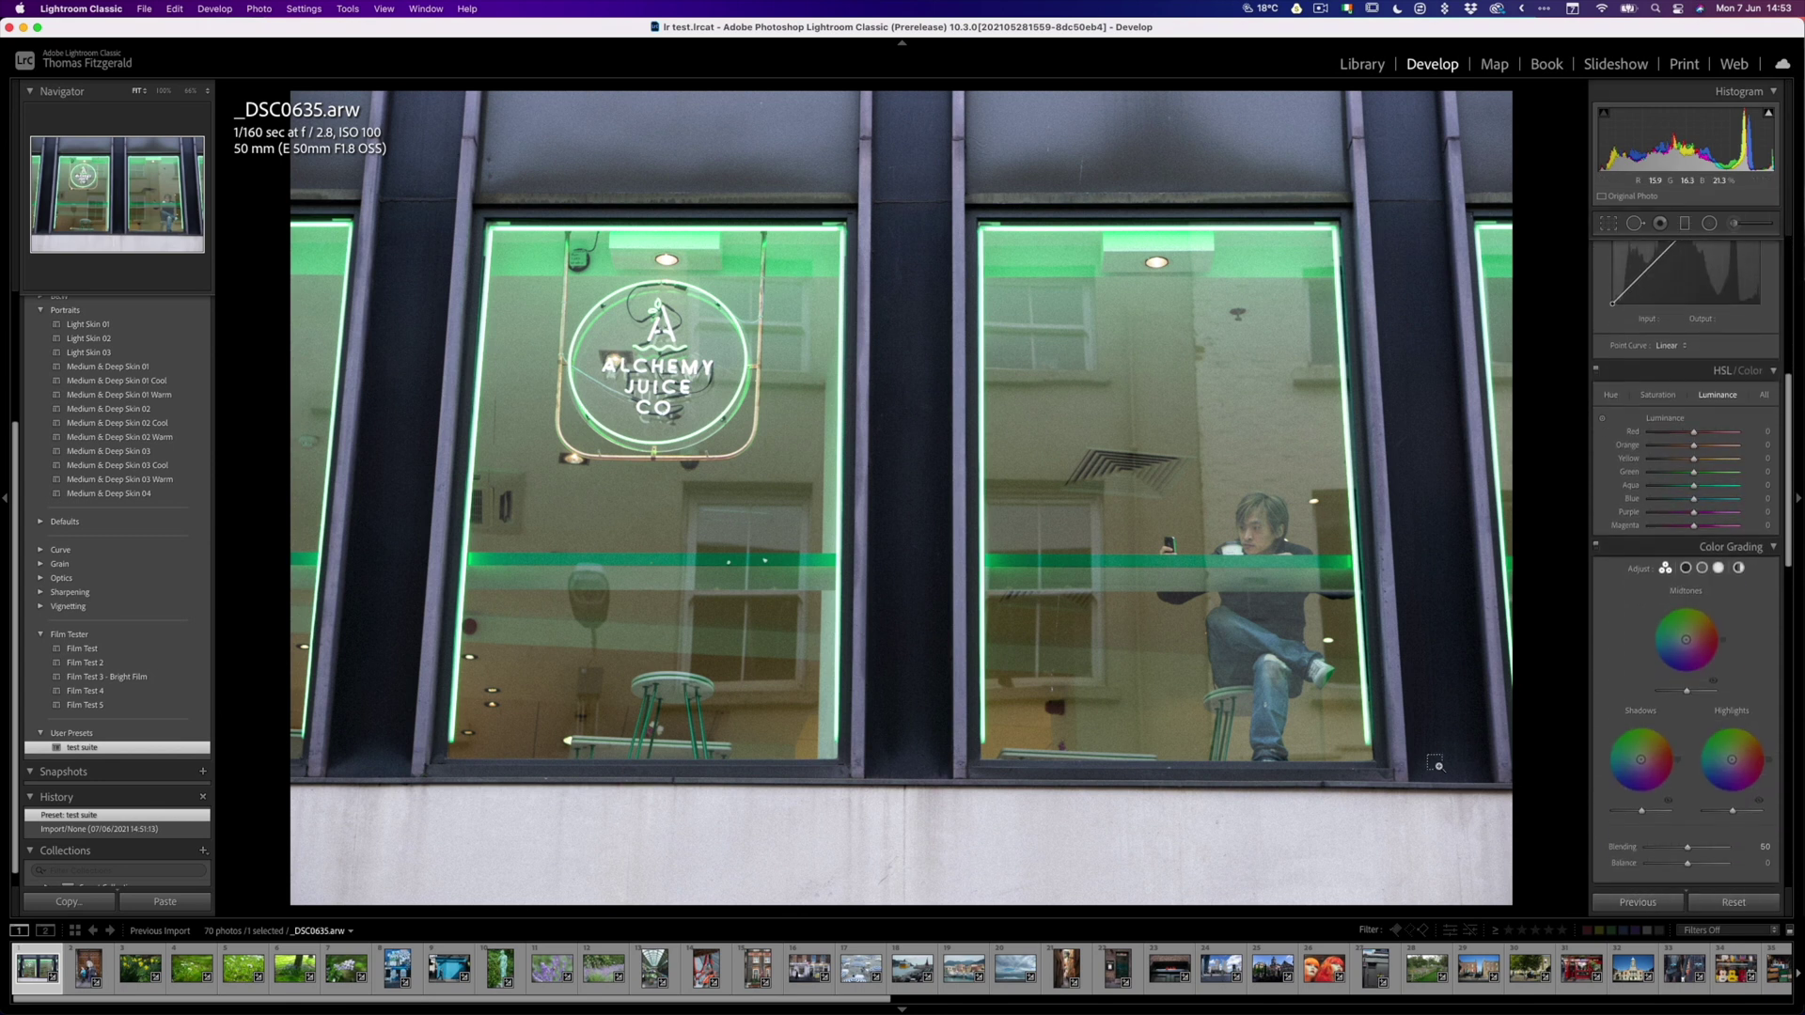
pyautogui.press('super+a')
pyautogui.click(1643, 902)
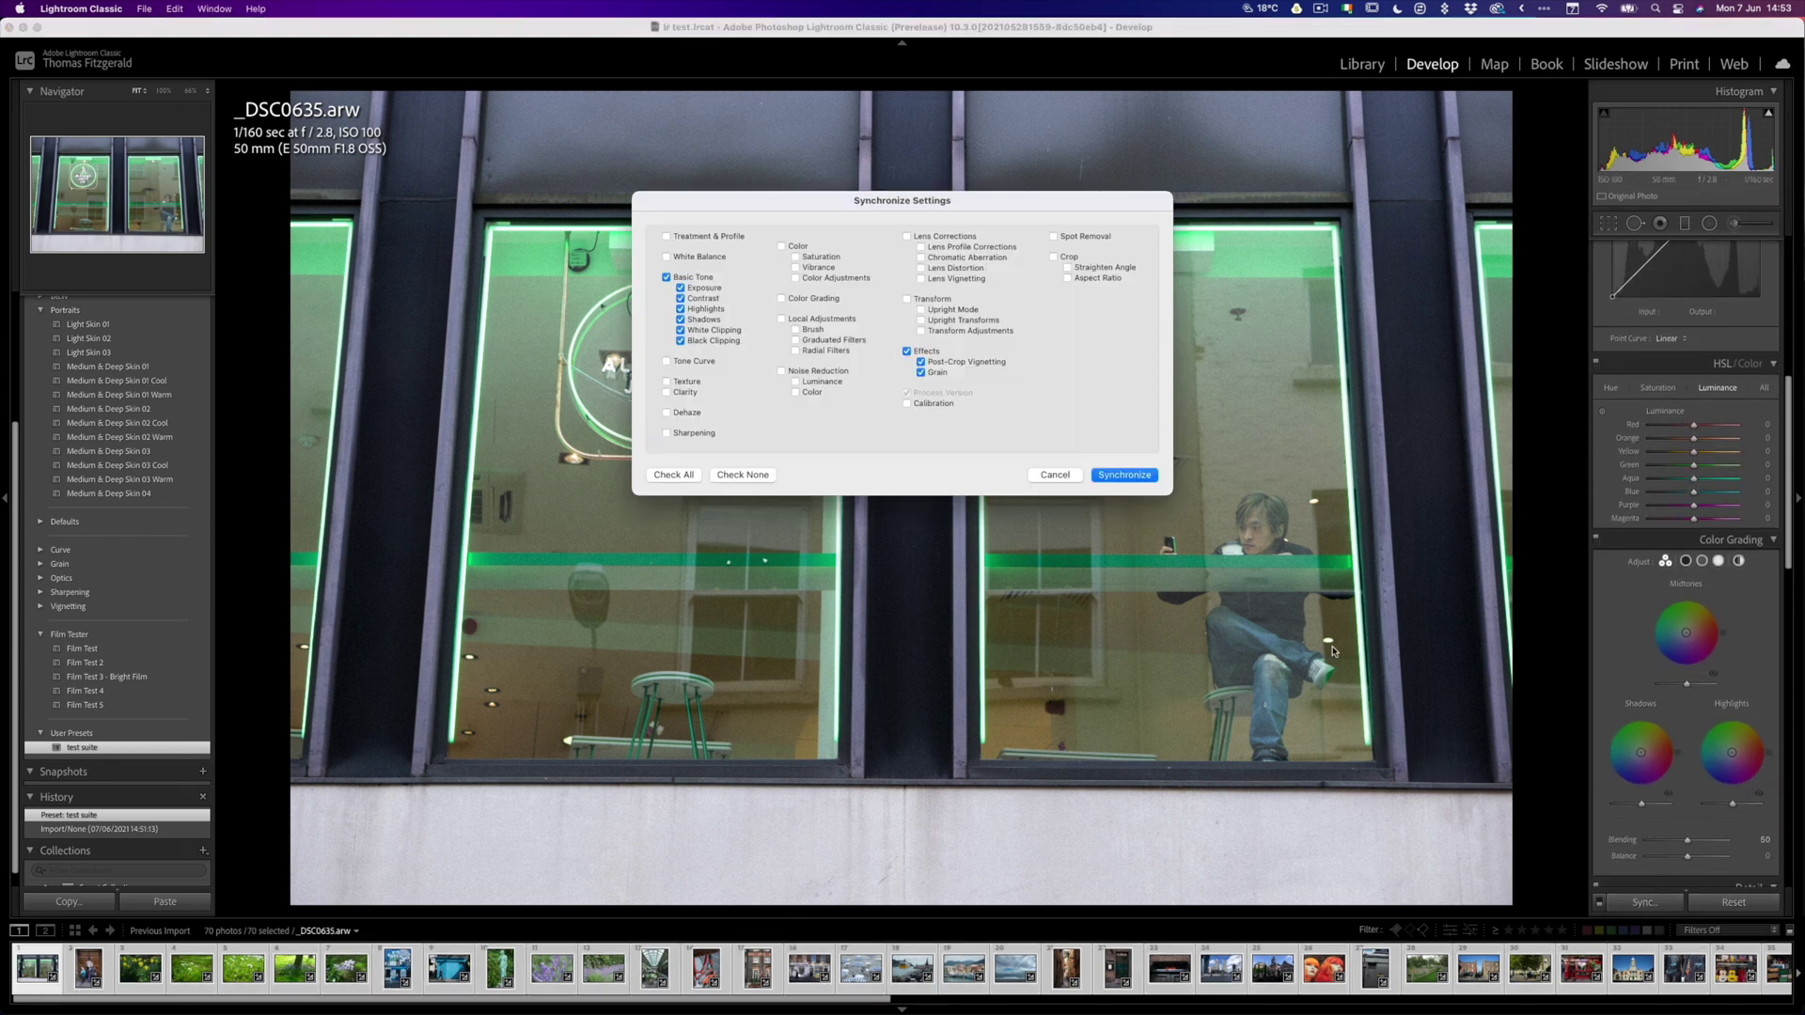
pyautogui.click(1109, 476)
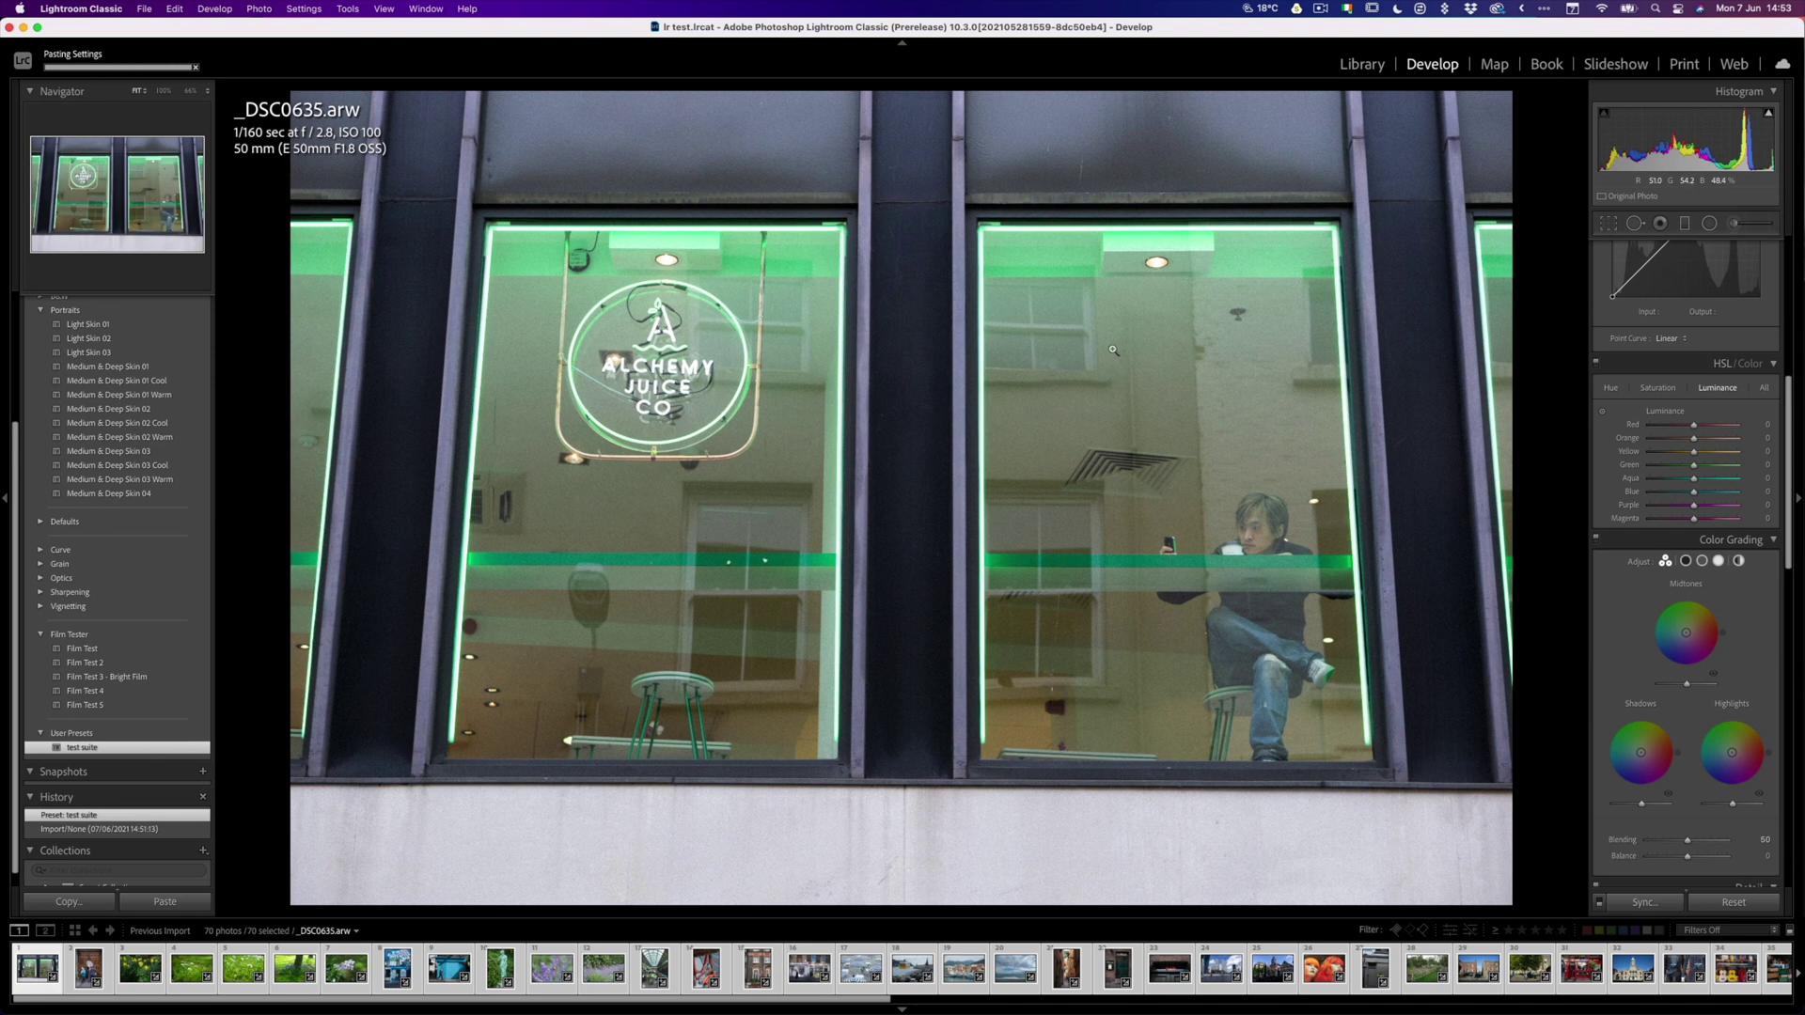
# Export all photos using the saved Retina for Web - No Watermark export preset, into a new Pictures folder named "test export"
pyautogui.click(148, 8)
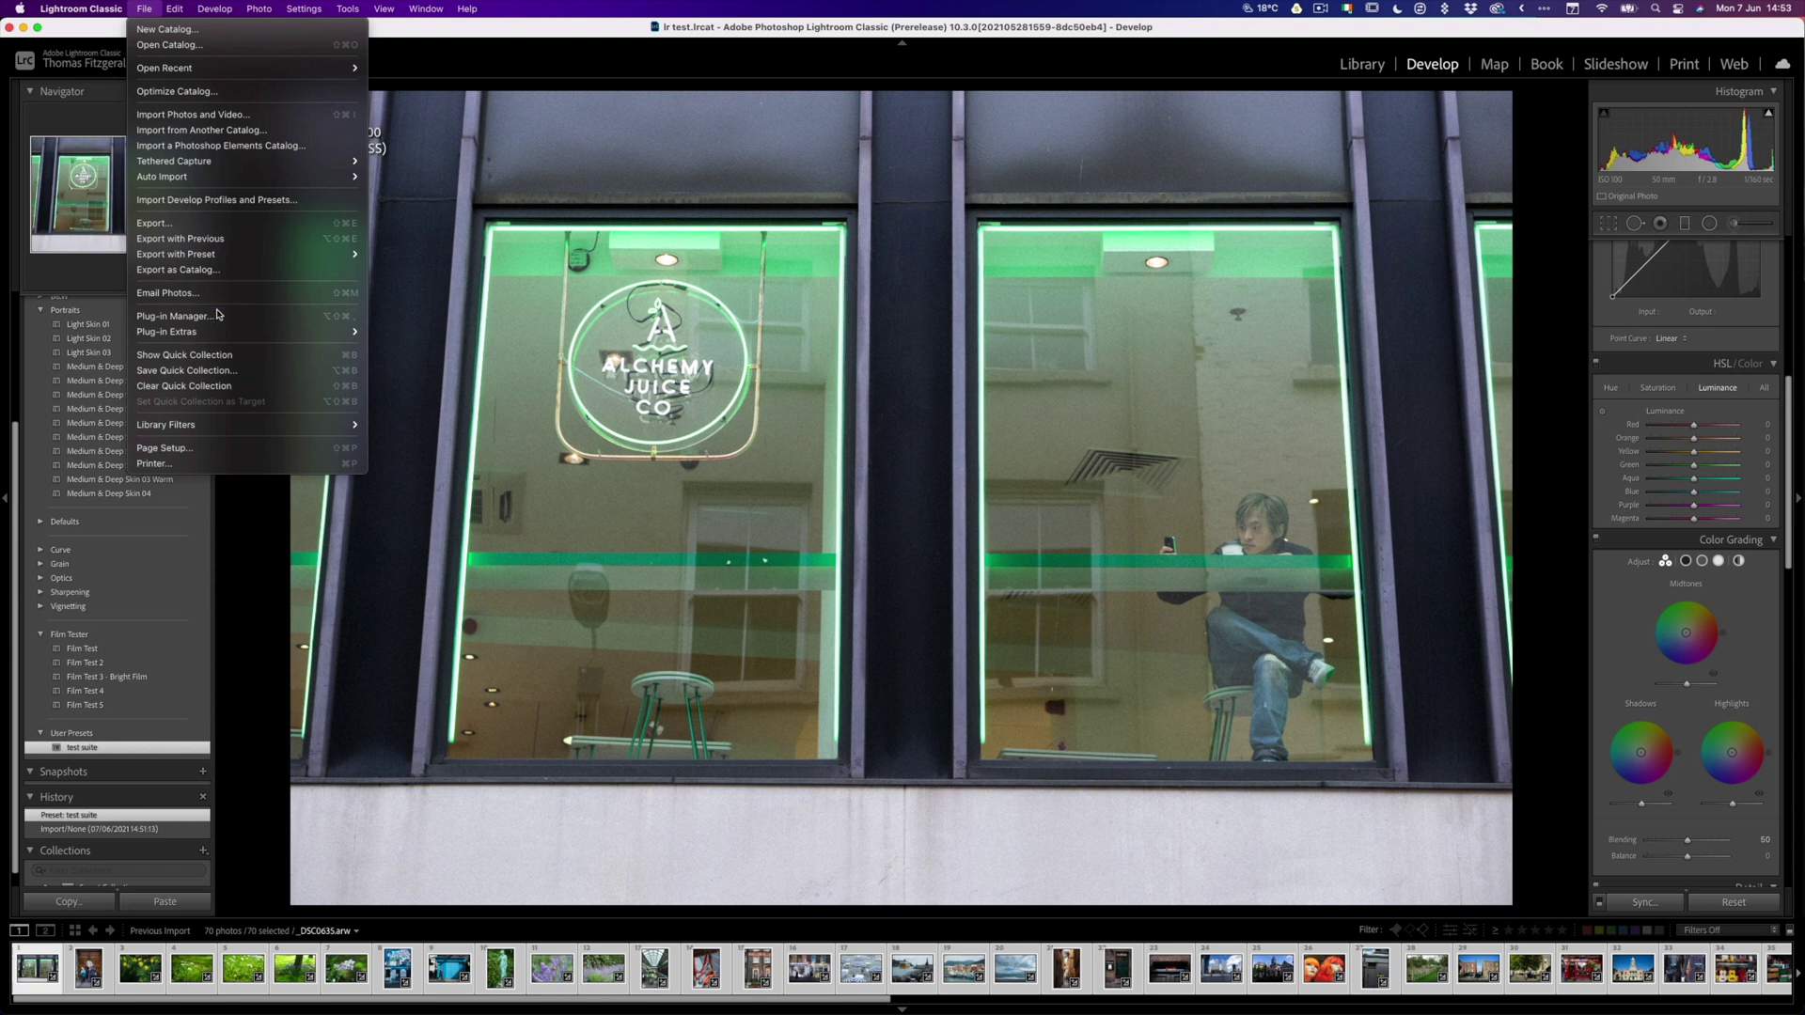
pyautogui.moveTo(212, 254)
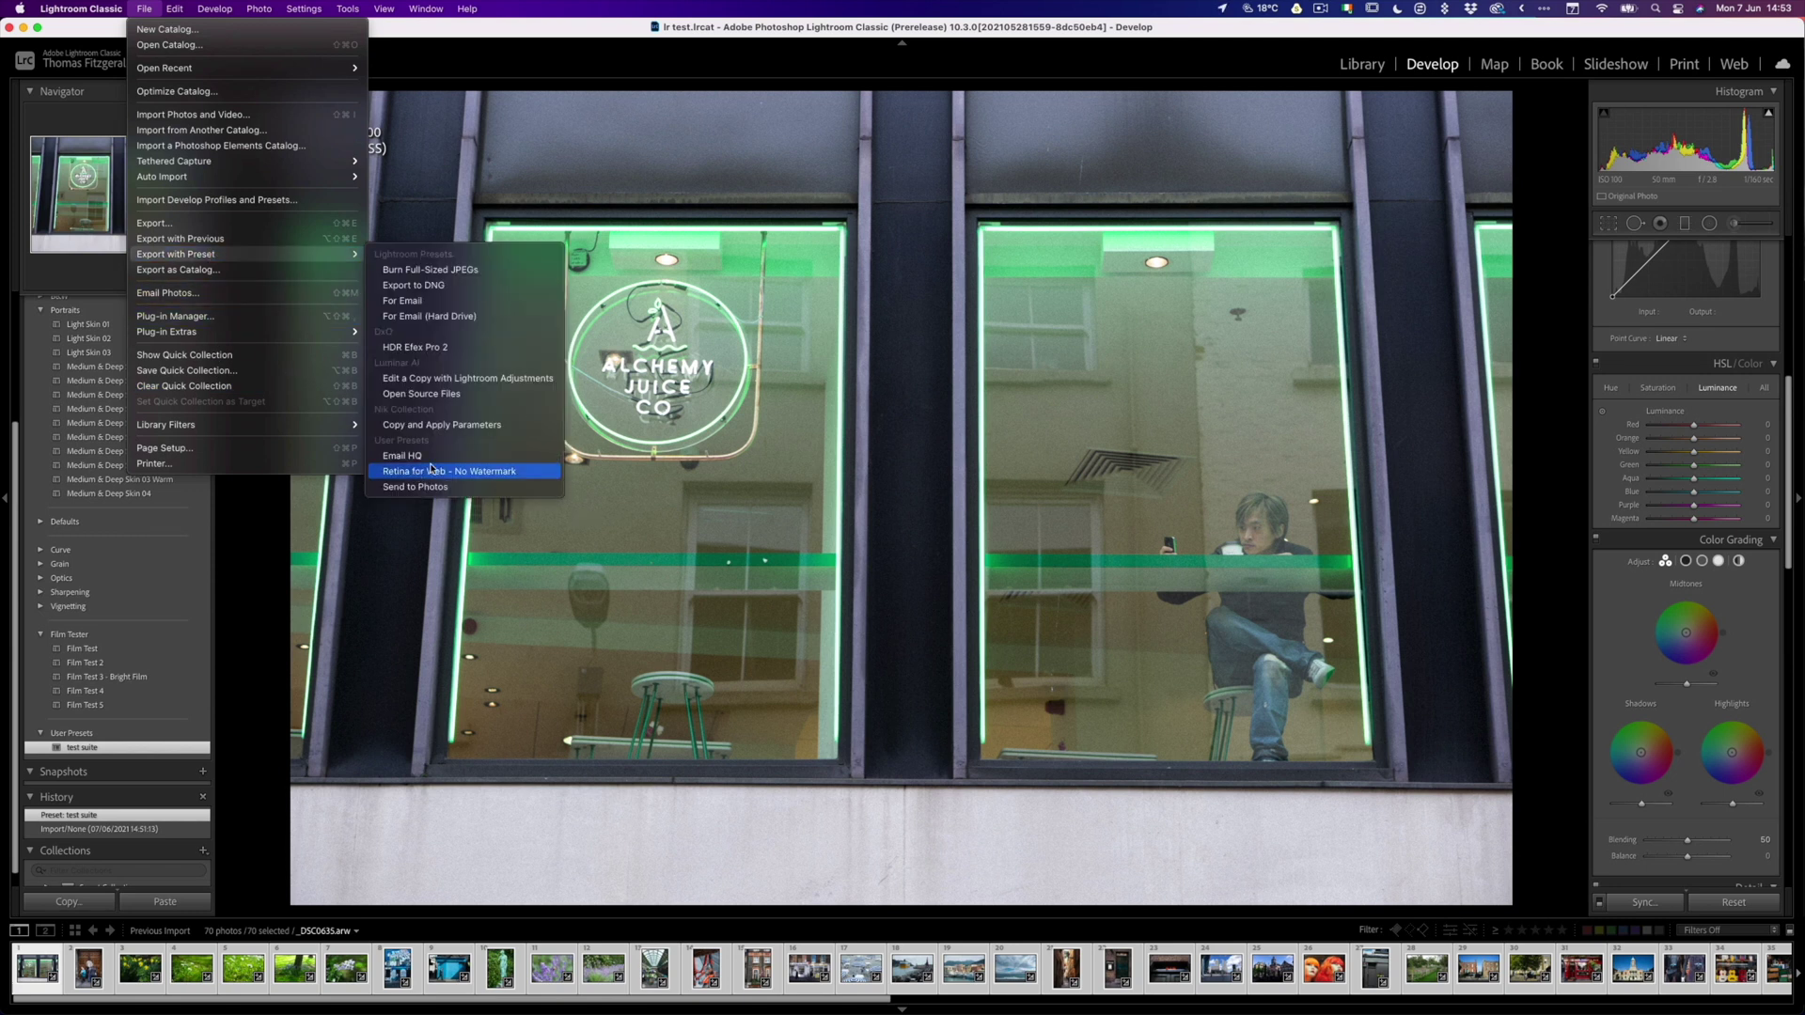
pyautogui.click(514, 475)
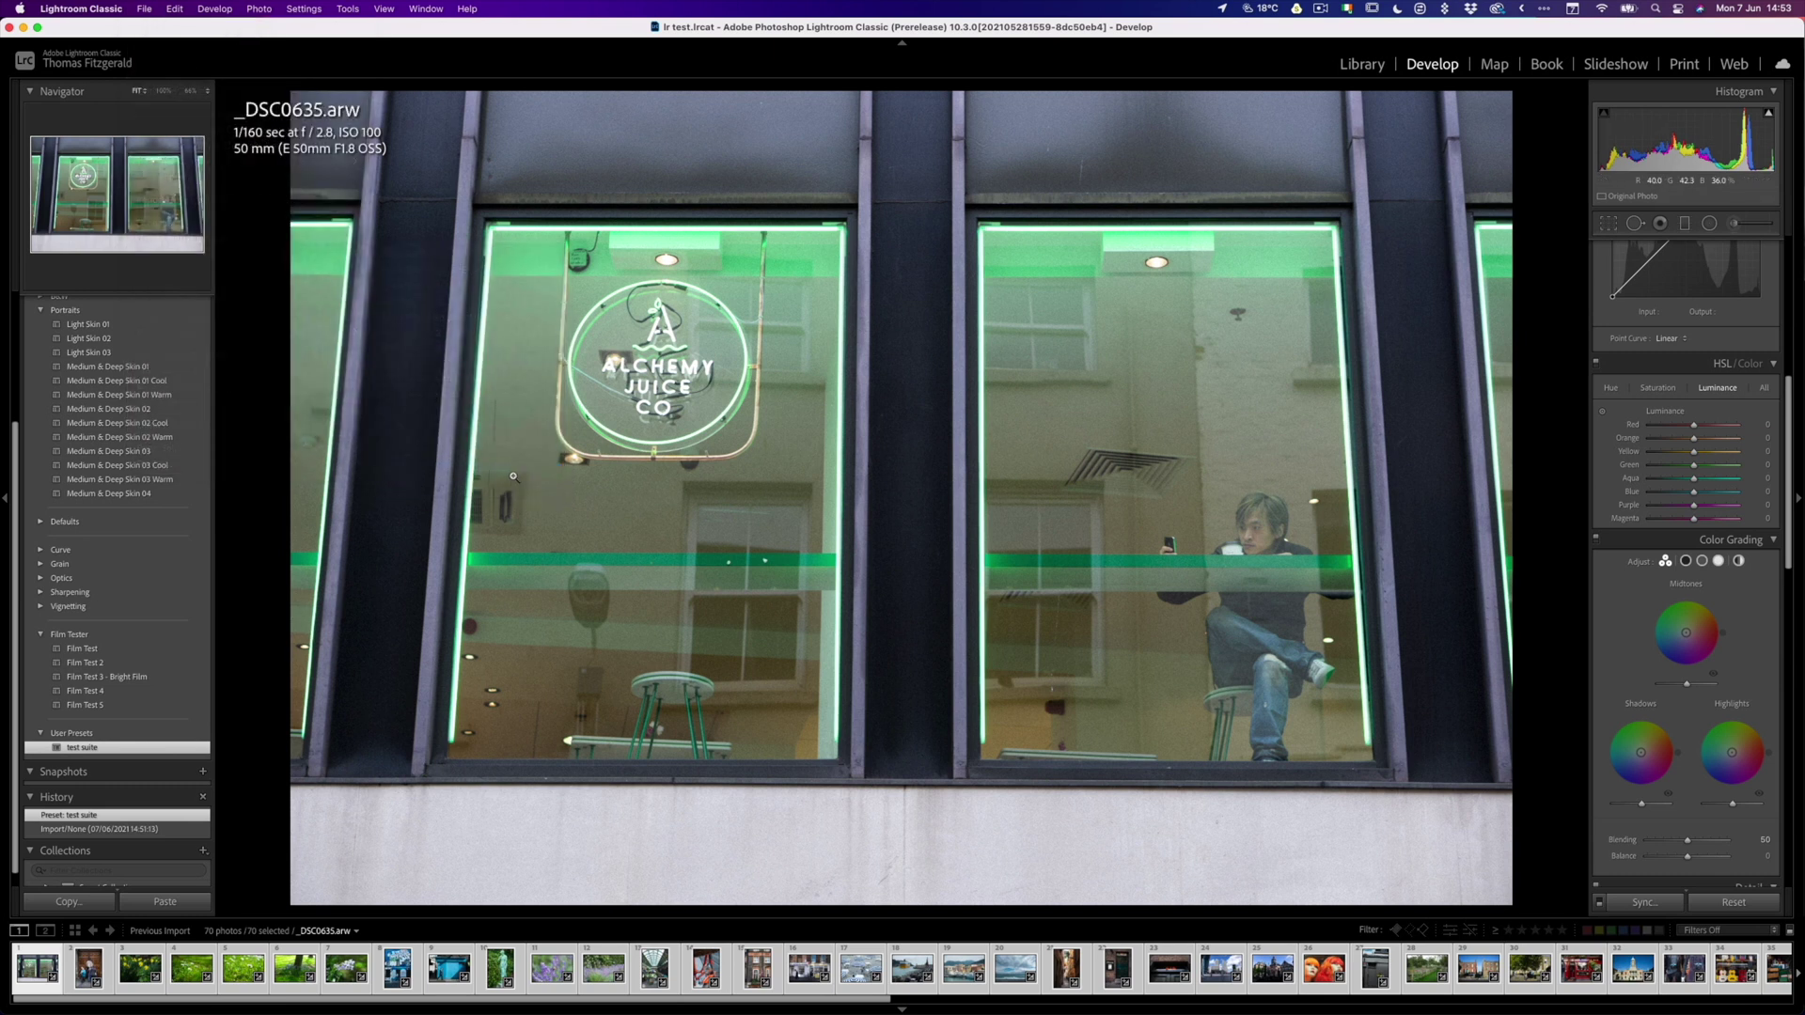
pyautogui.click(777, 483)
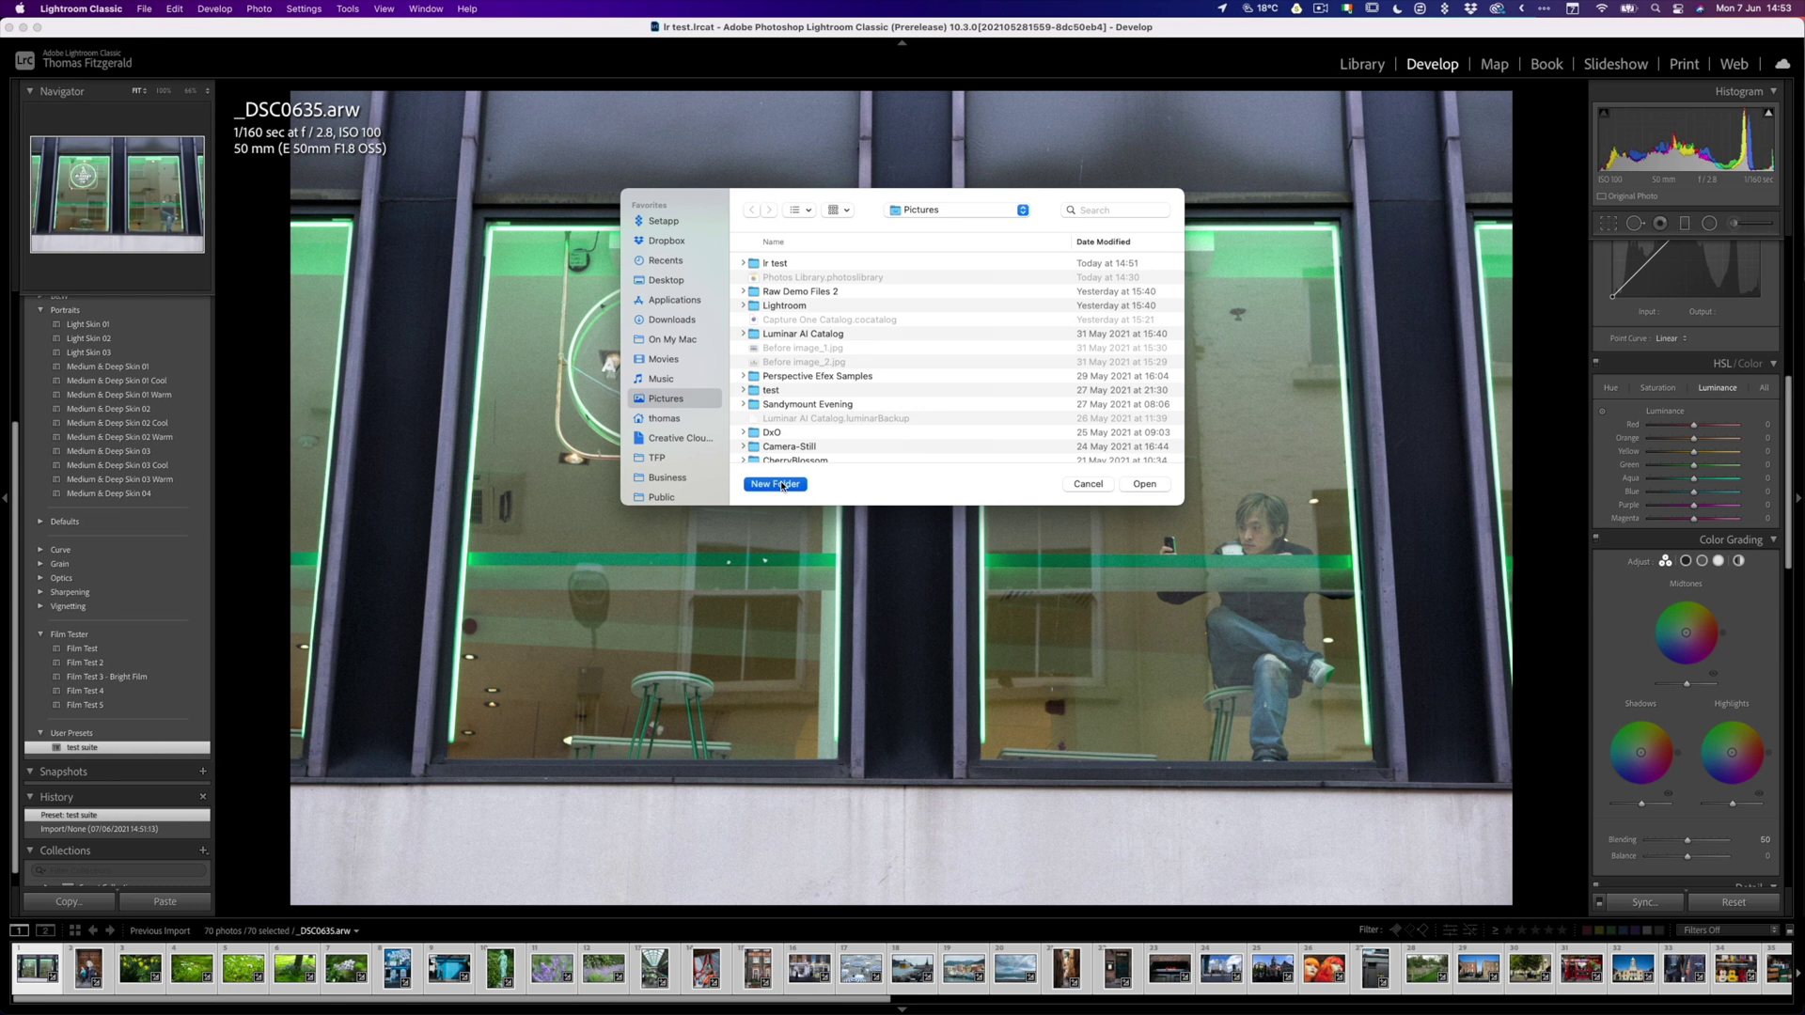
pyautogui.write('test export')
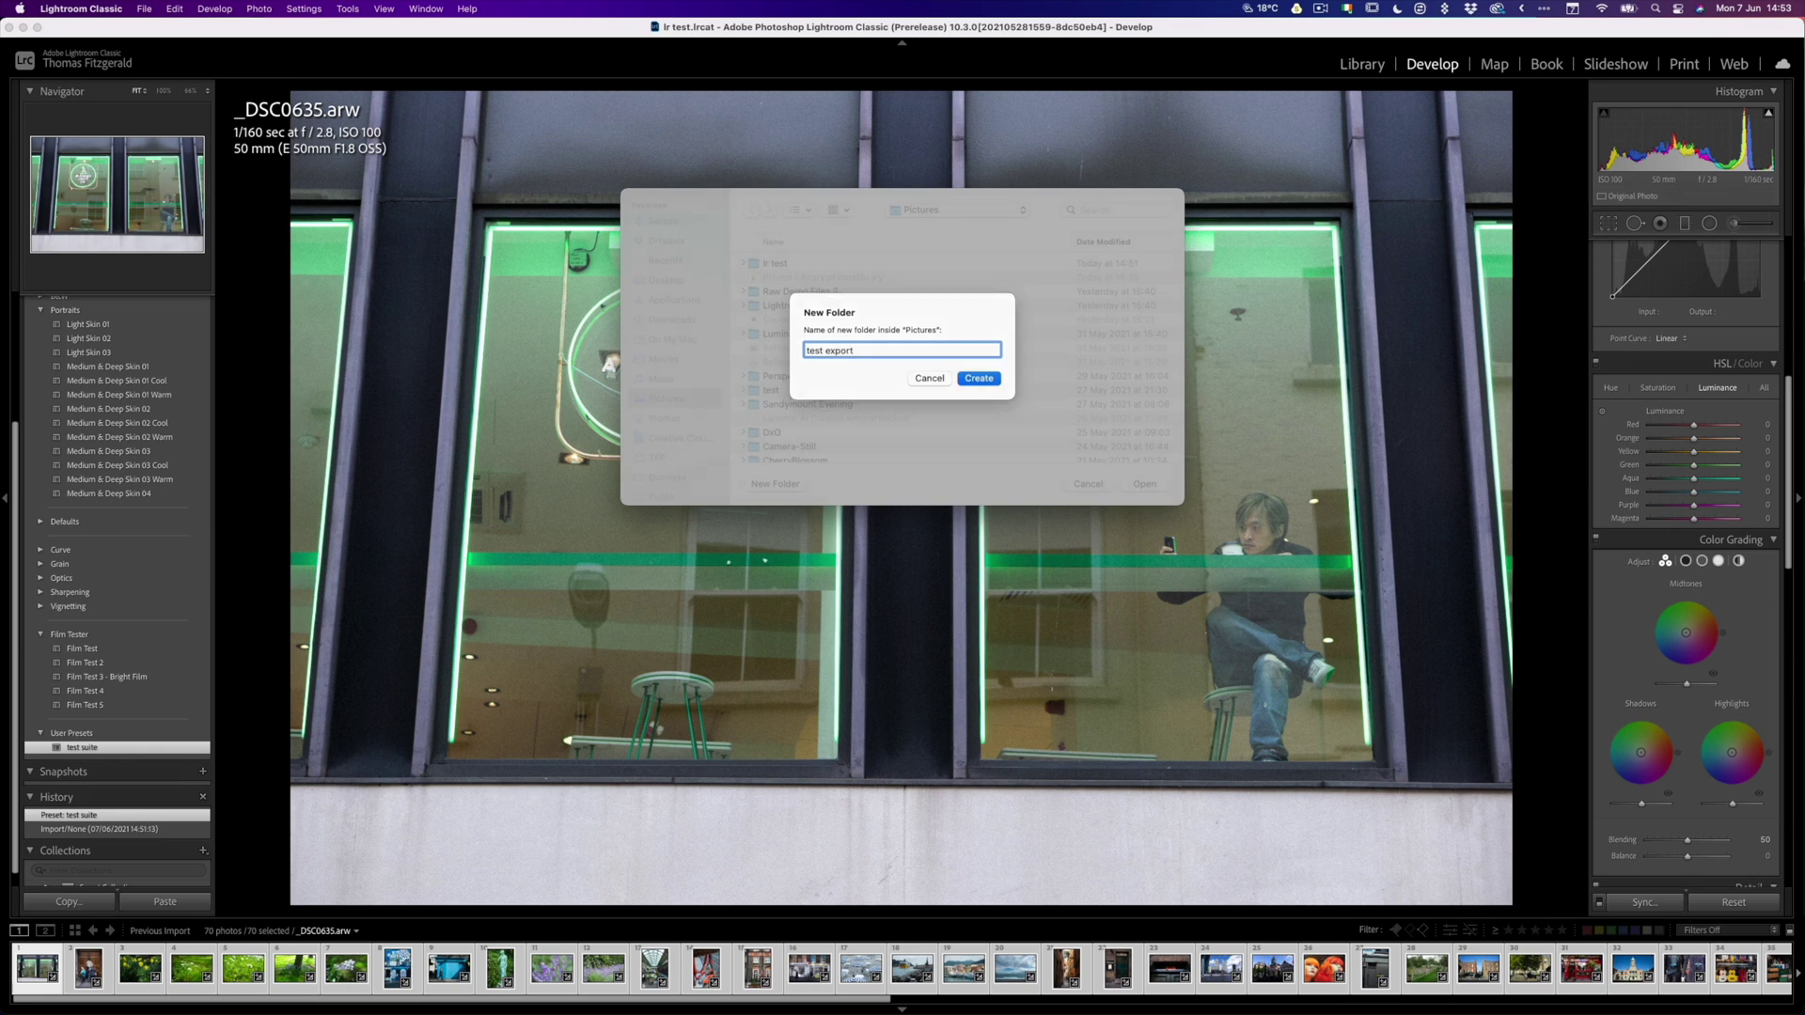
pyautogui.press('Return')
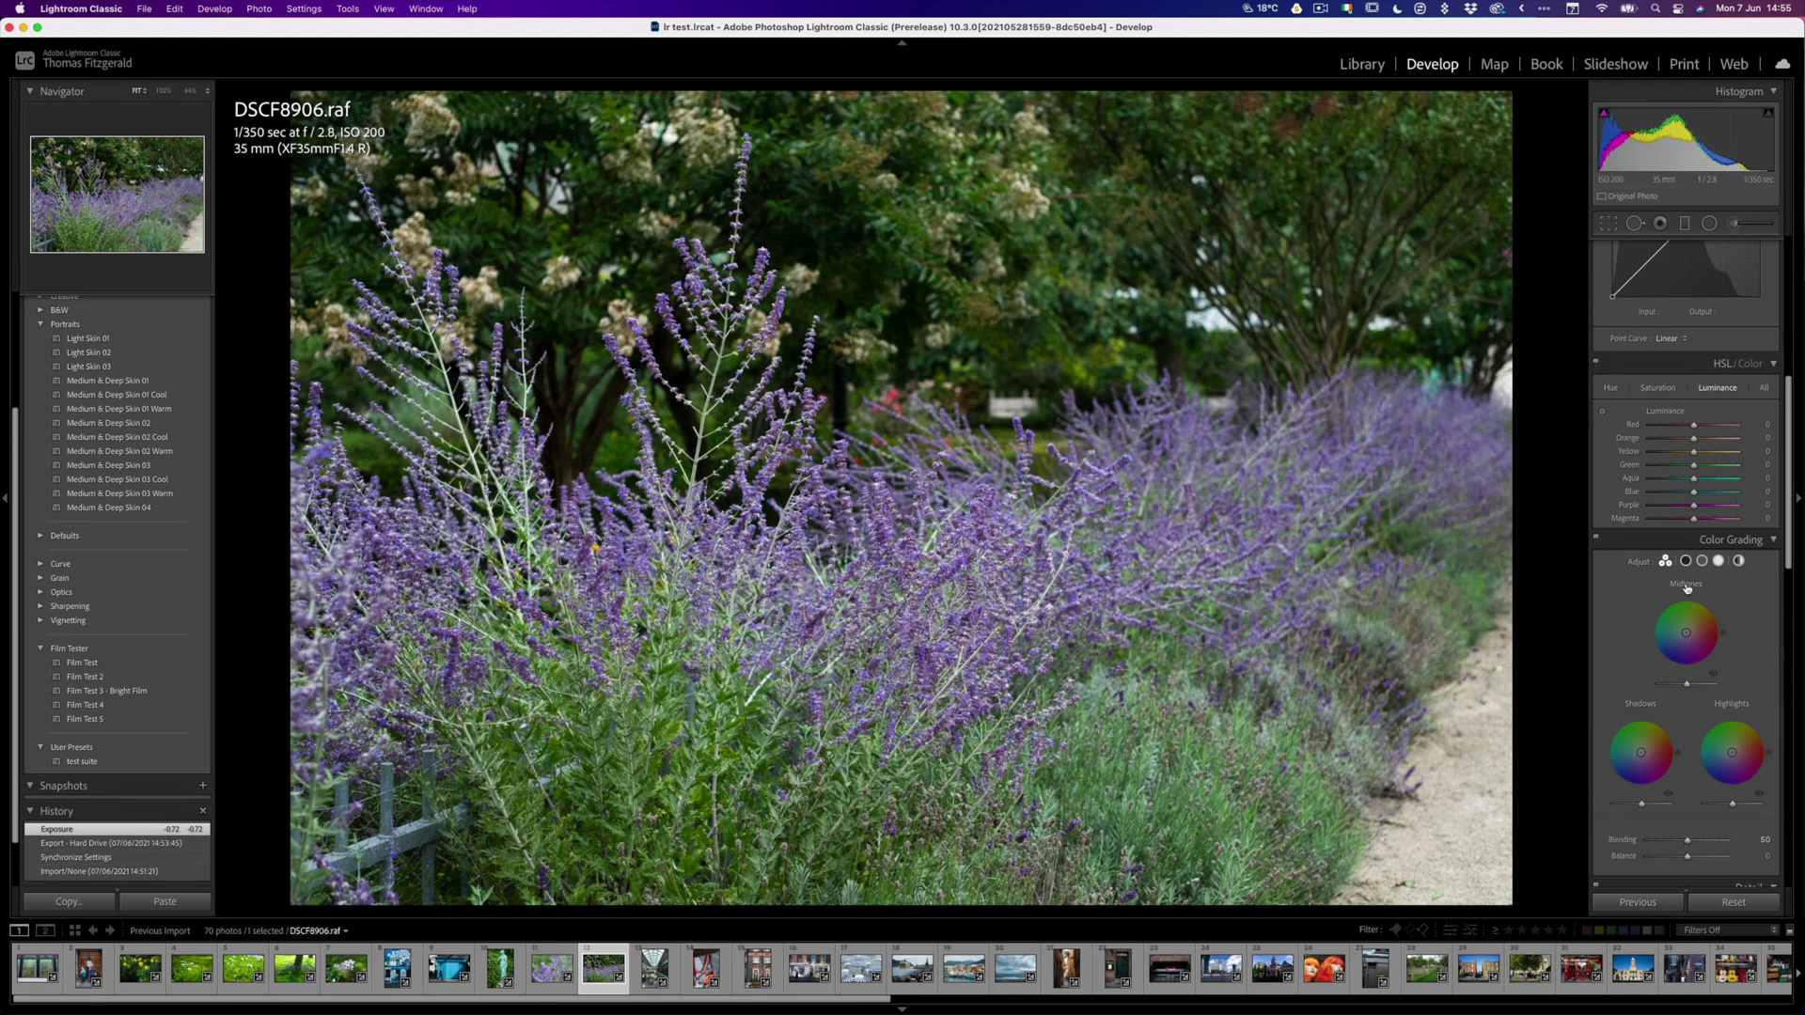
# Tint the shadows of DSCF8906.raf in Color Grading with a hue of 226
pyautogui.moveTo(1640, 752)
pyautogui.mouseDown()
pyautogui.moveTo(1618, 768)
pyautogui.moveTo(1633, 767)
pyautogui.mouseUp()
pyautogui.scroll(5, 1663, 593)
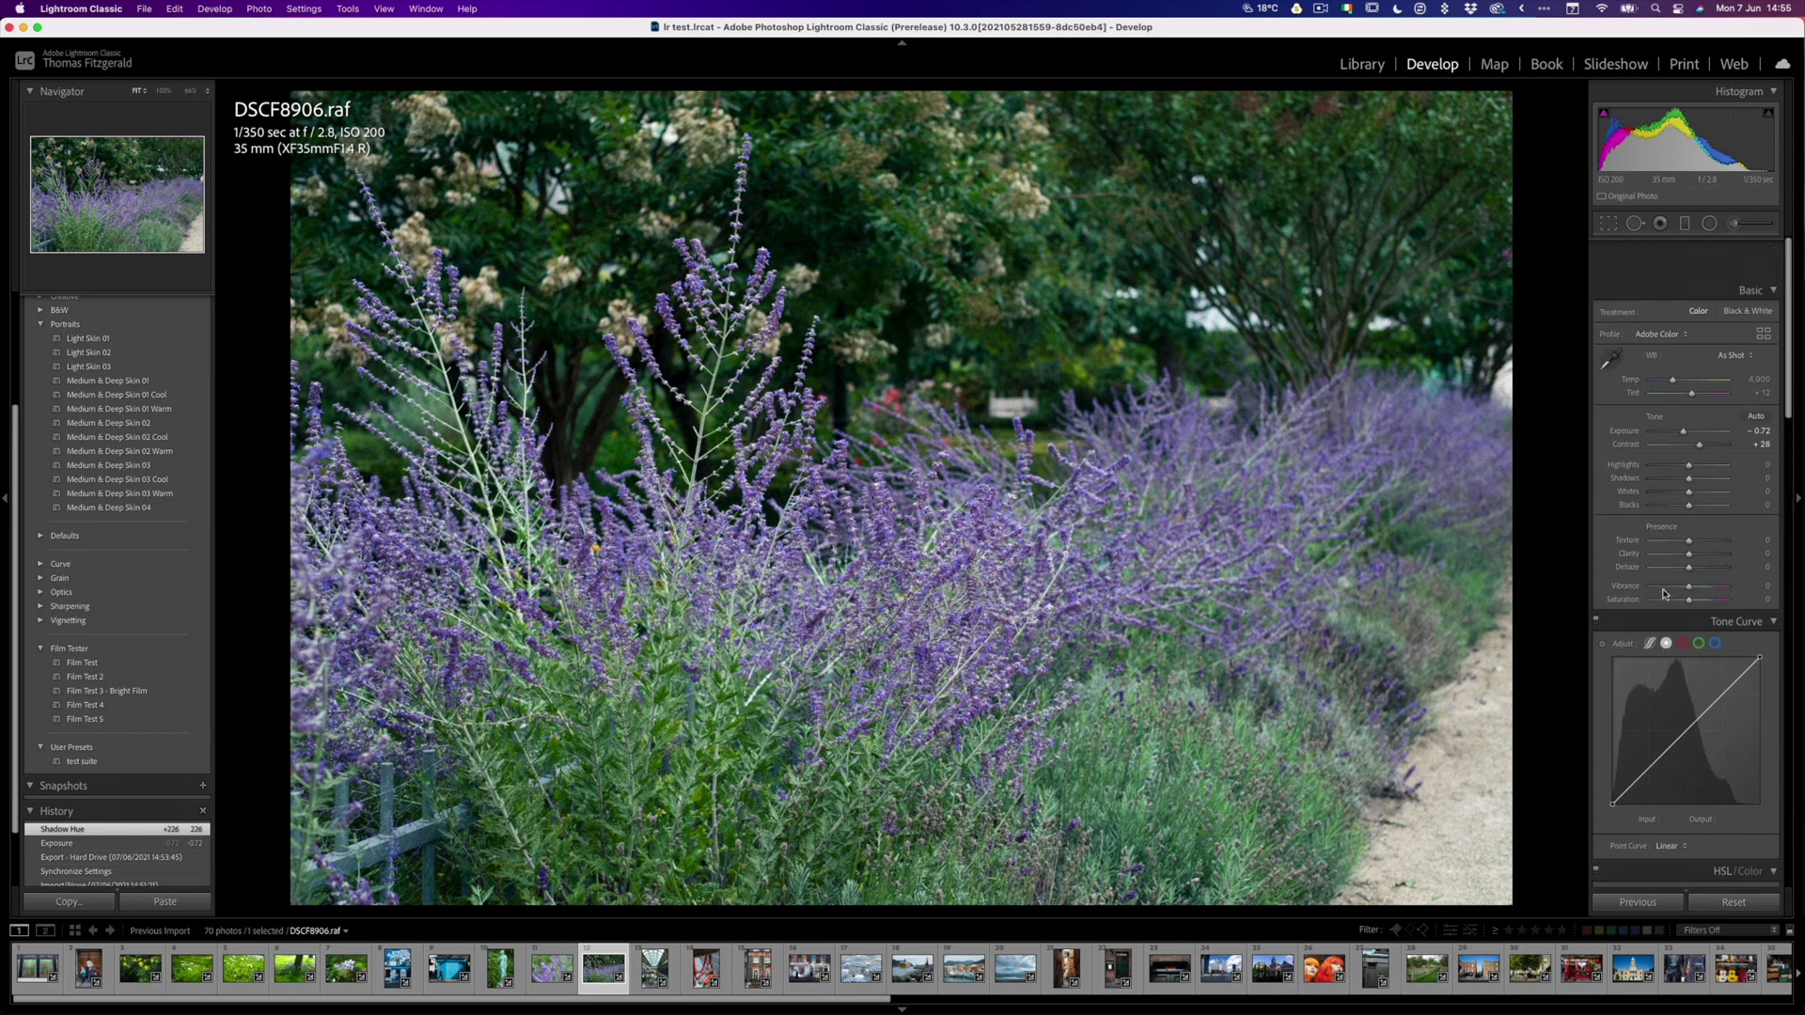
# Set Clarity to +28 and raise Exposure to -0.56 on the lavender photo, adjusting the exposure directly on the histogram
pyautogui.scroll(-1, 1663, 593)
pyautogui.click(1703, 512)
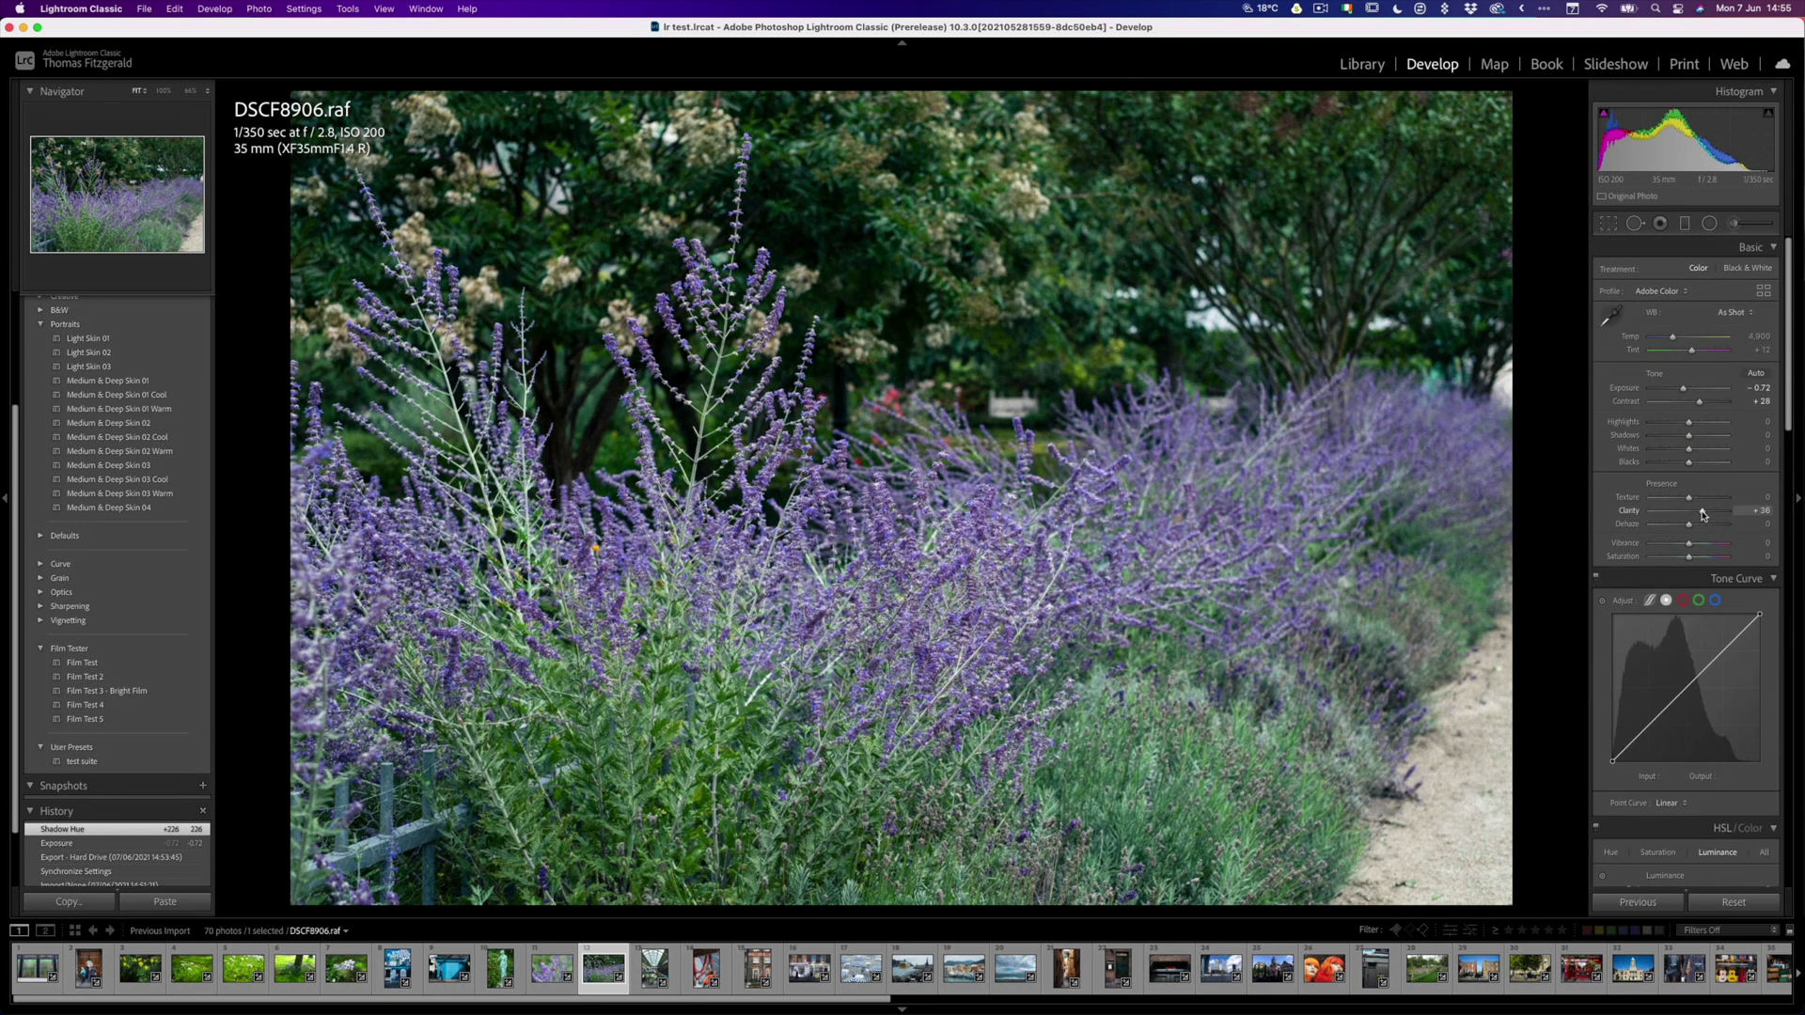
pyautogui.moveTo(1703, 512); pyautogui.dragTo(1702, 513)
pyautogui.scroll(-1, 1702, 512)
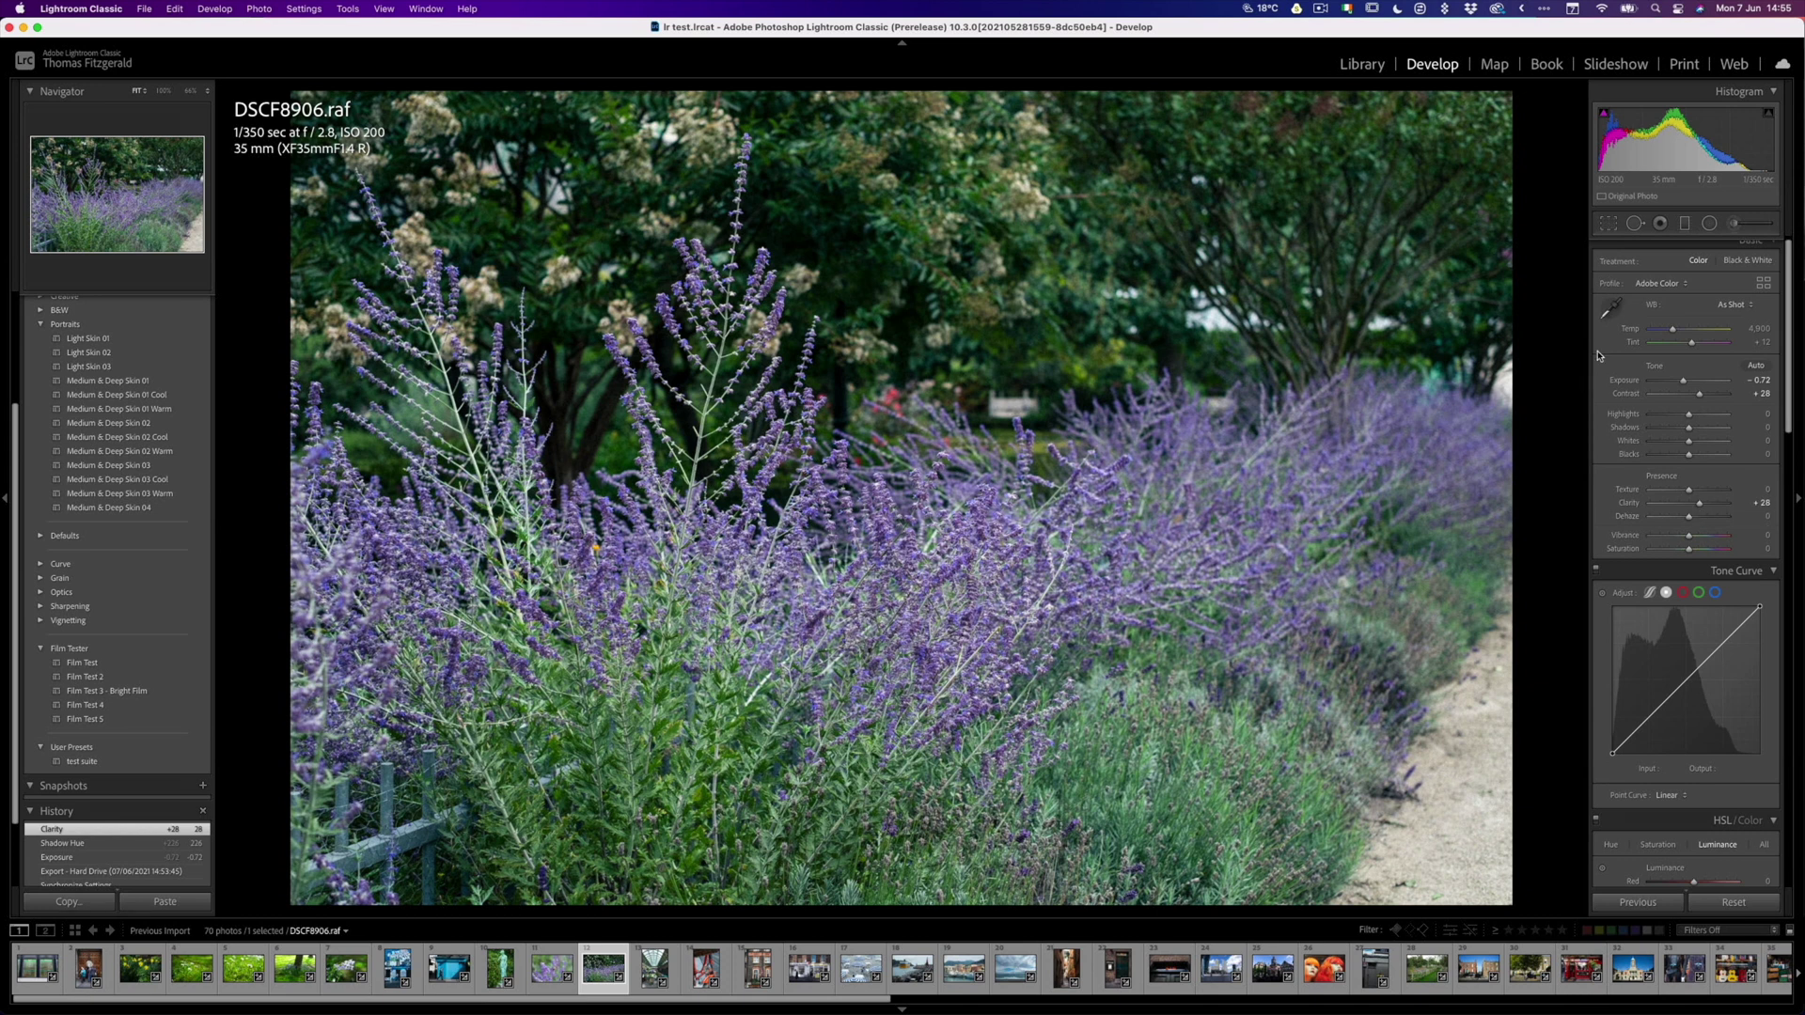
pyautogui.moveTo(1640, 122)
pyautogui.mouseDown()
pyautogui.moveTo(1692, 132)
pyautogui.moveTo(1665, 141)
pyautogui.mouseUp()
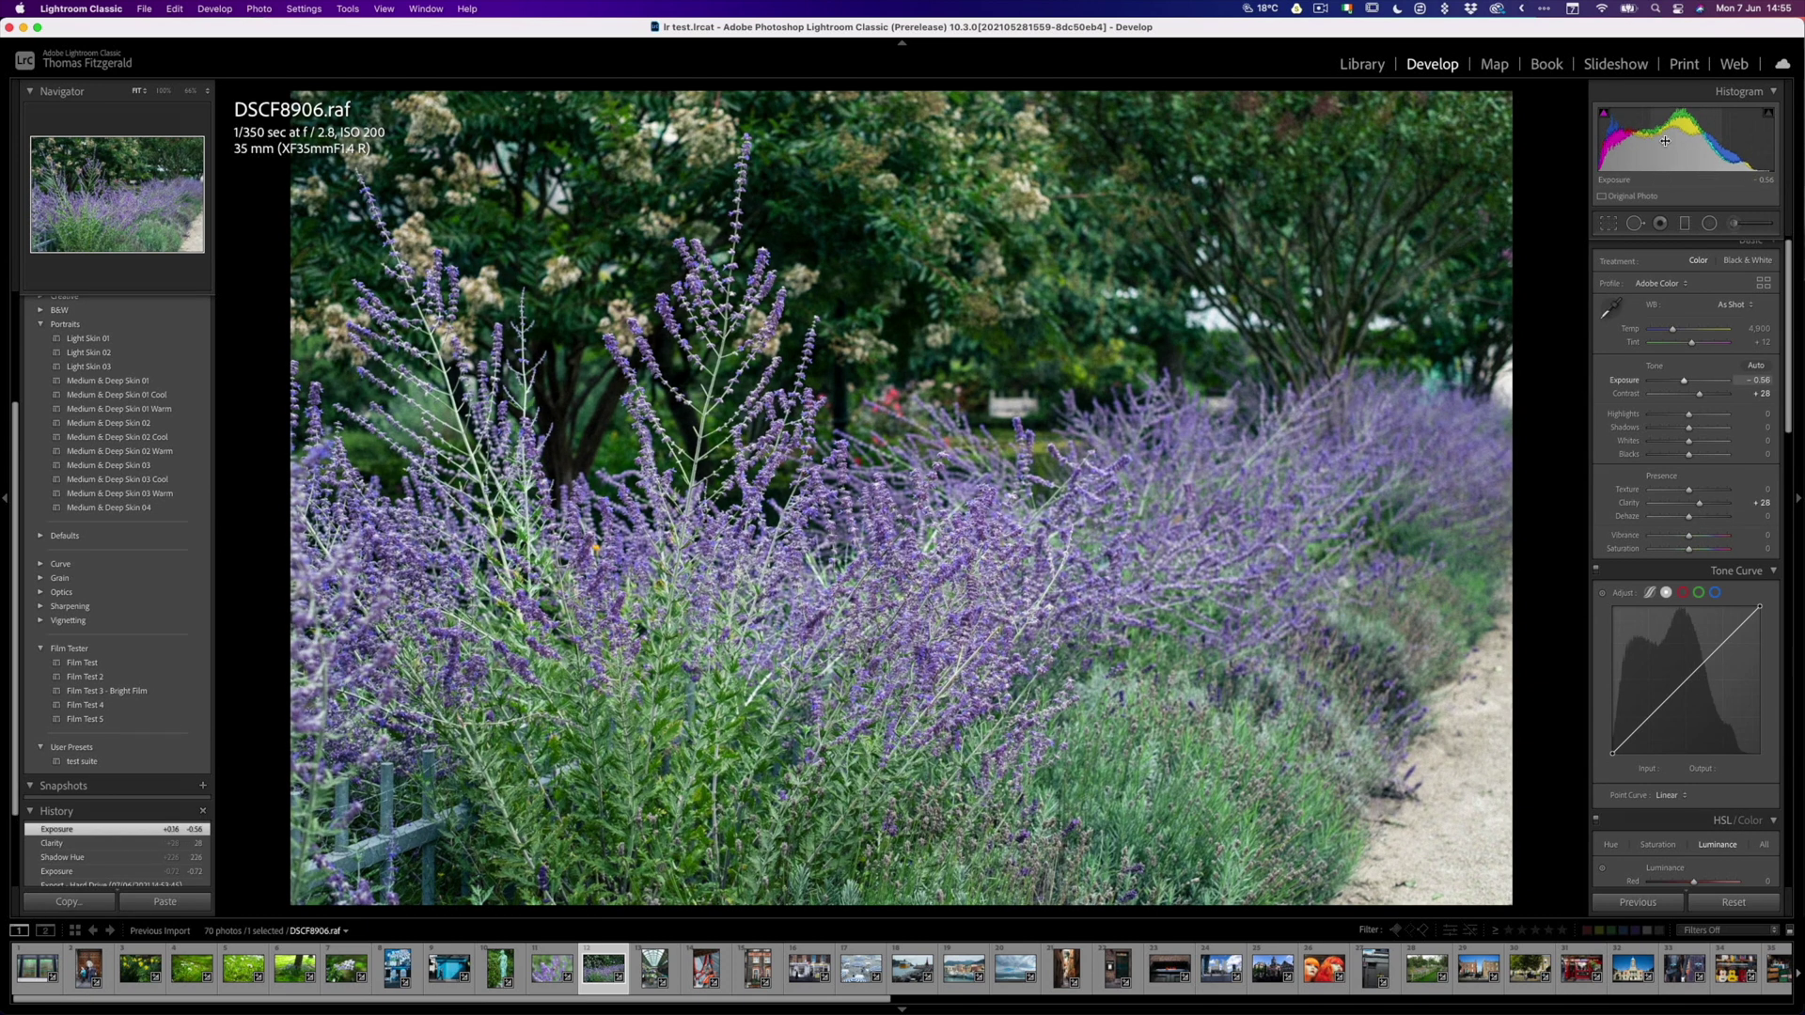
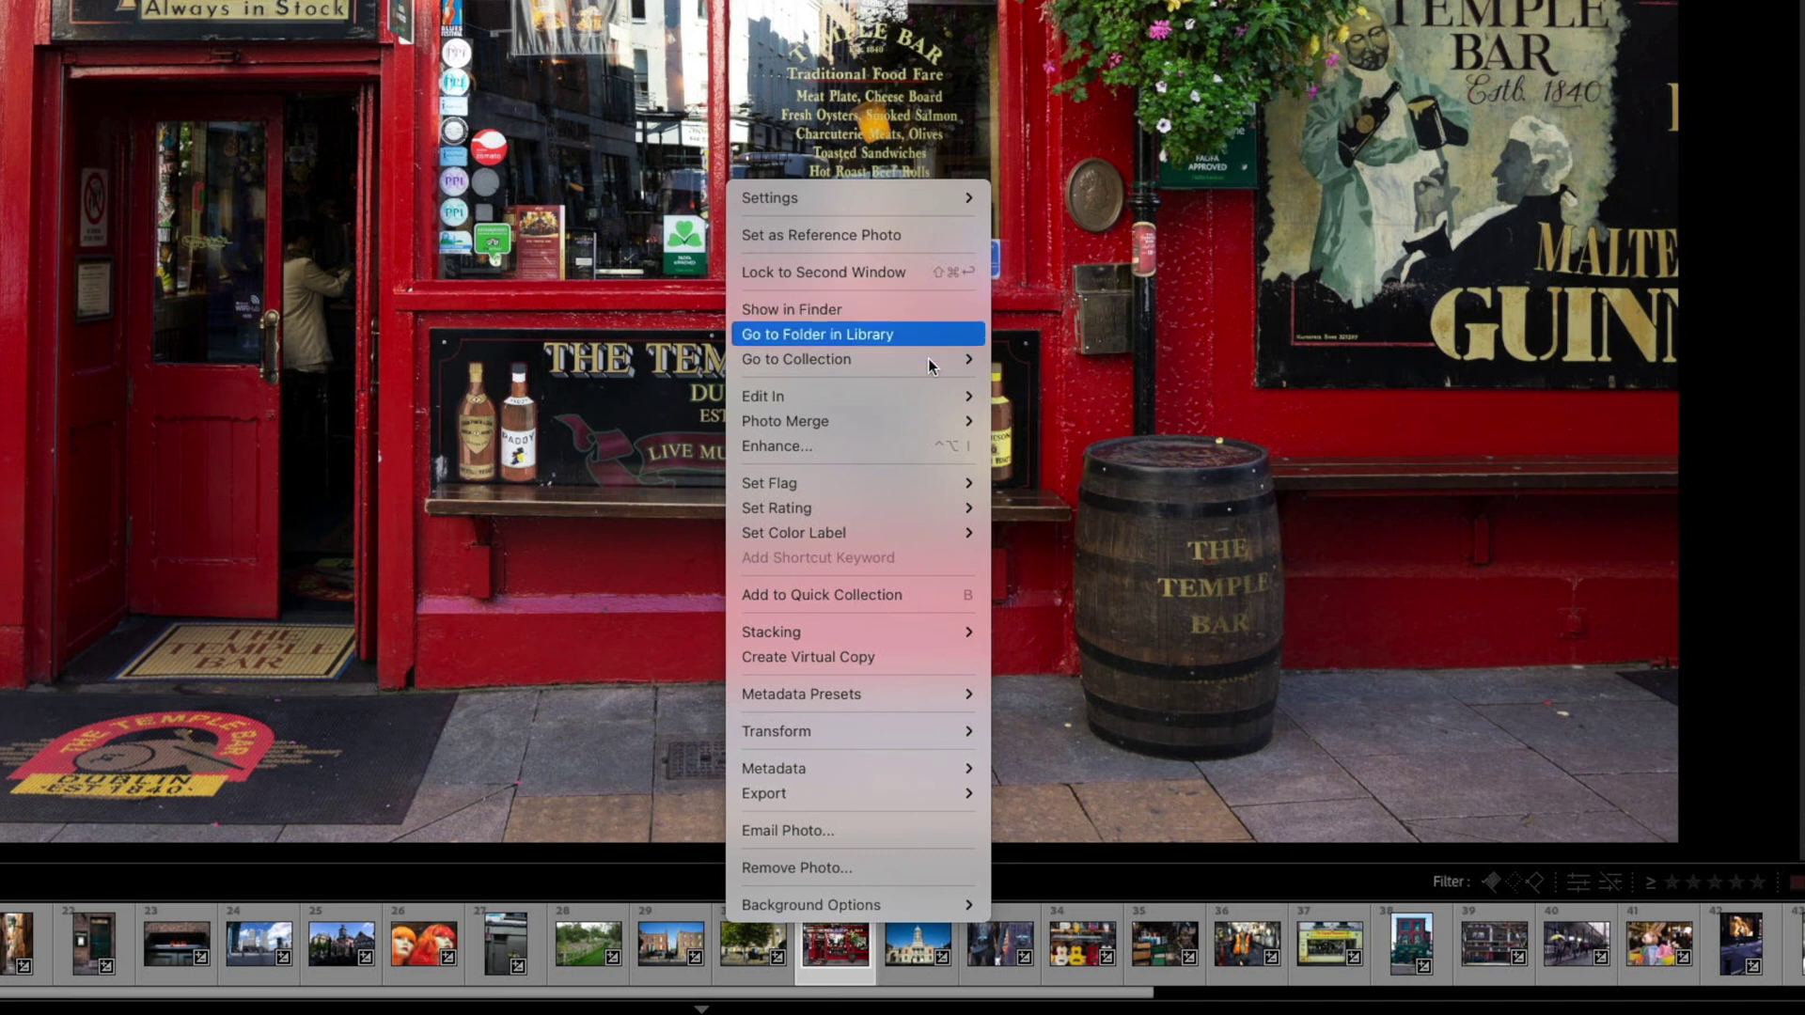
# Enhance DSC06266.arw with Super Resolution, inspecting several areas in the preview and keeping Create Stack enabled
pyautogui.click(849, 448)
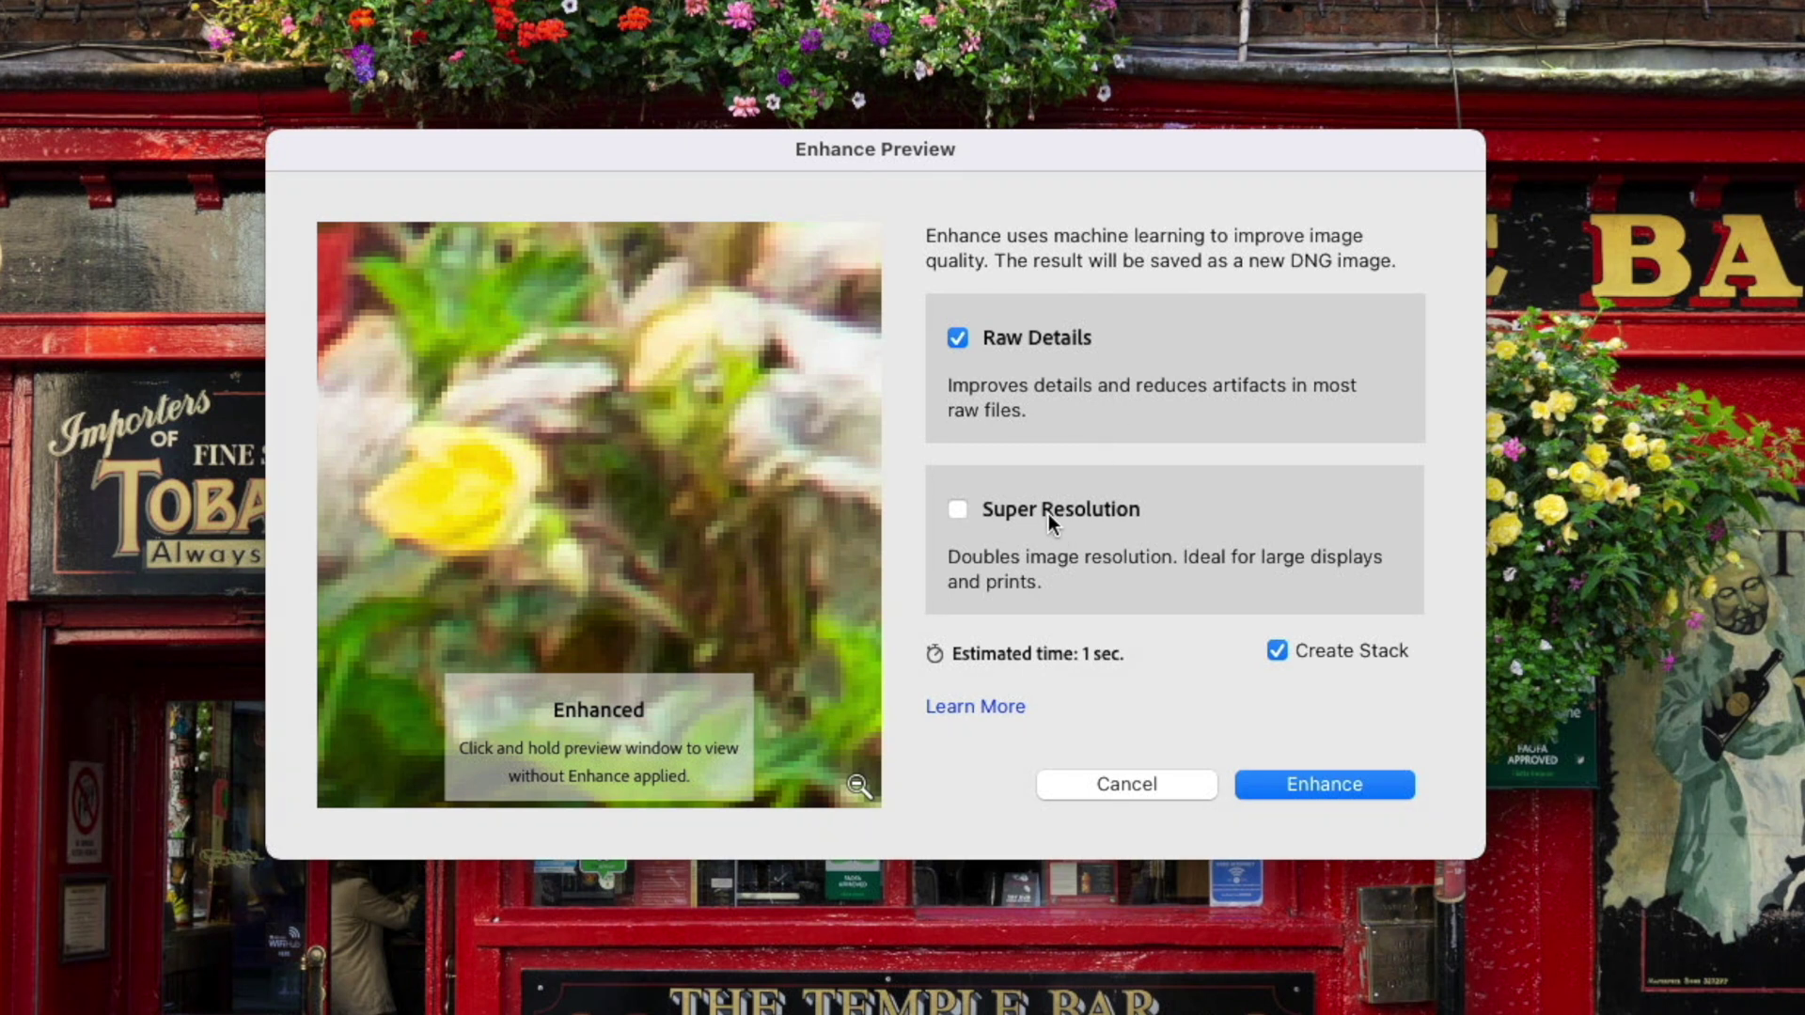
pyautogui.click(955, 512)
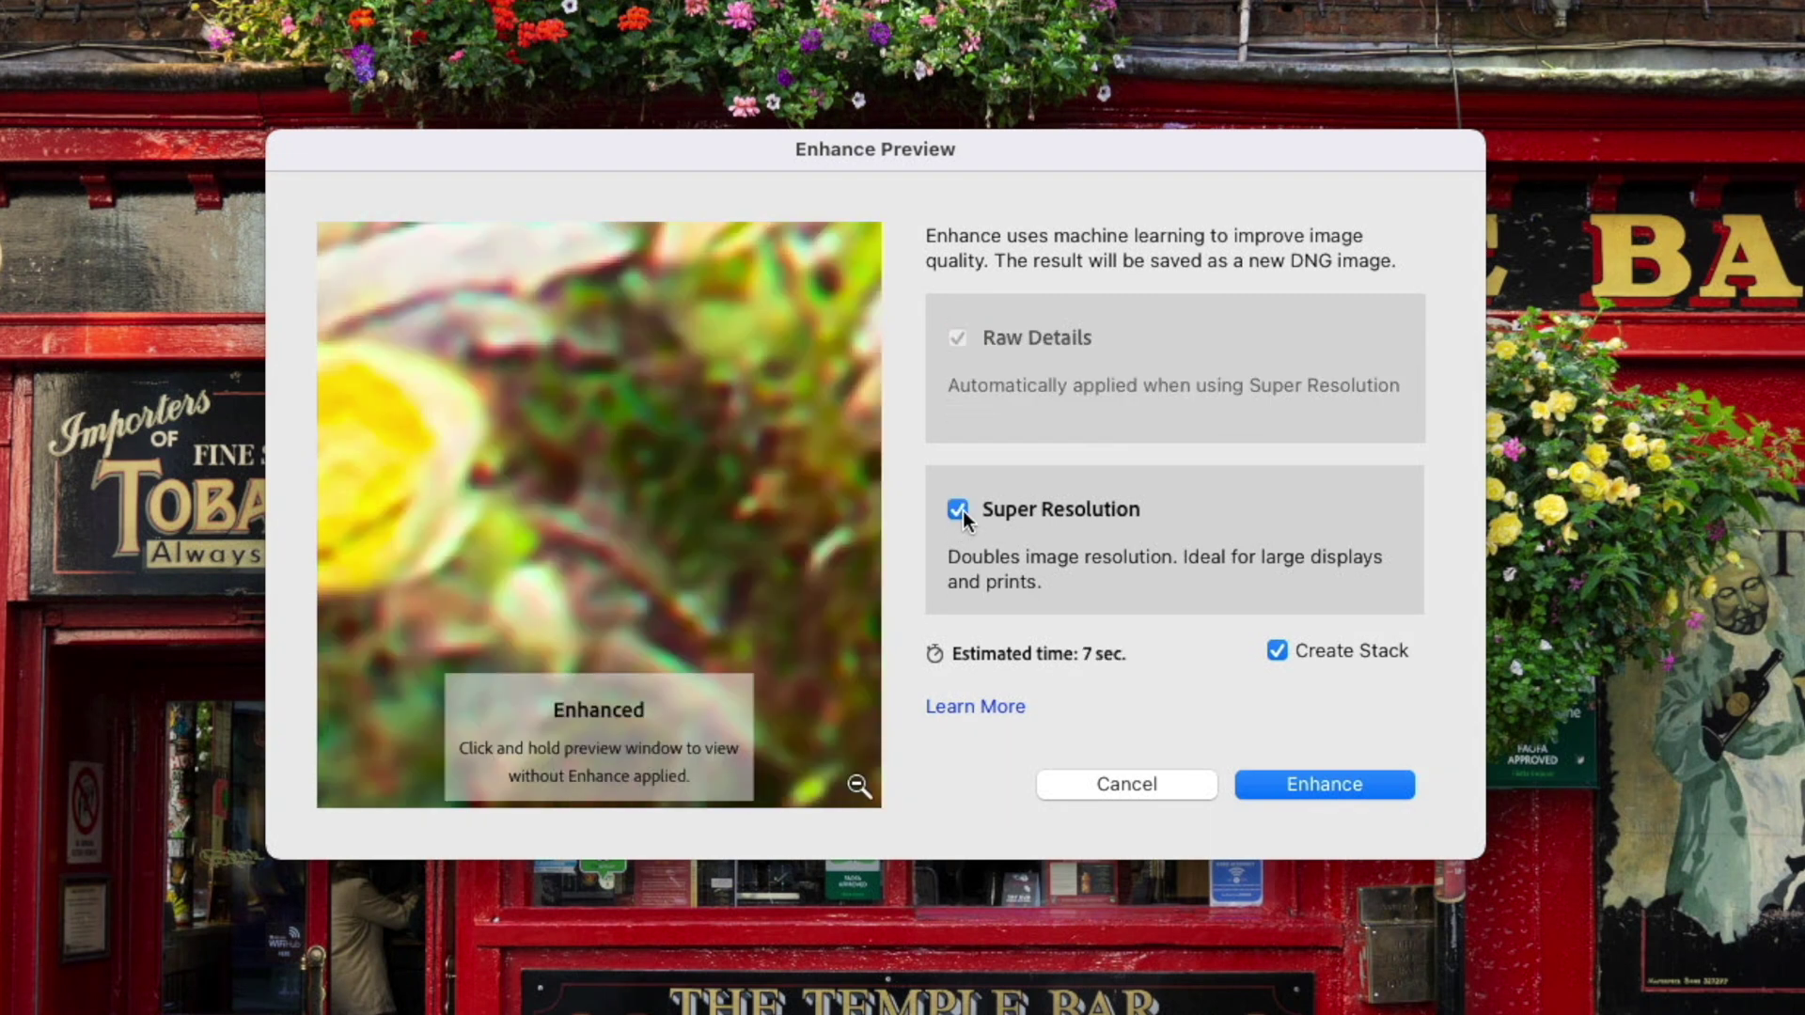
pyautogui.moveTo(616, 484); pyautogui.dragTo(705, 575)
pyautogui.moveTo(443, 492); pyautogui.dragTo(765, 395)
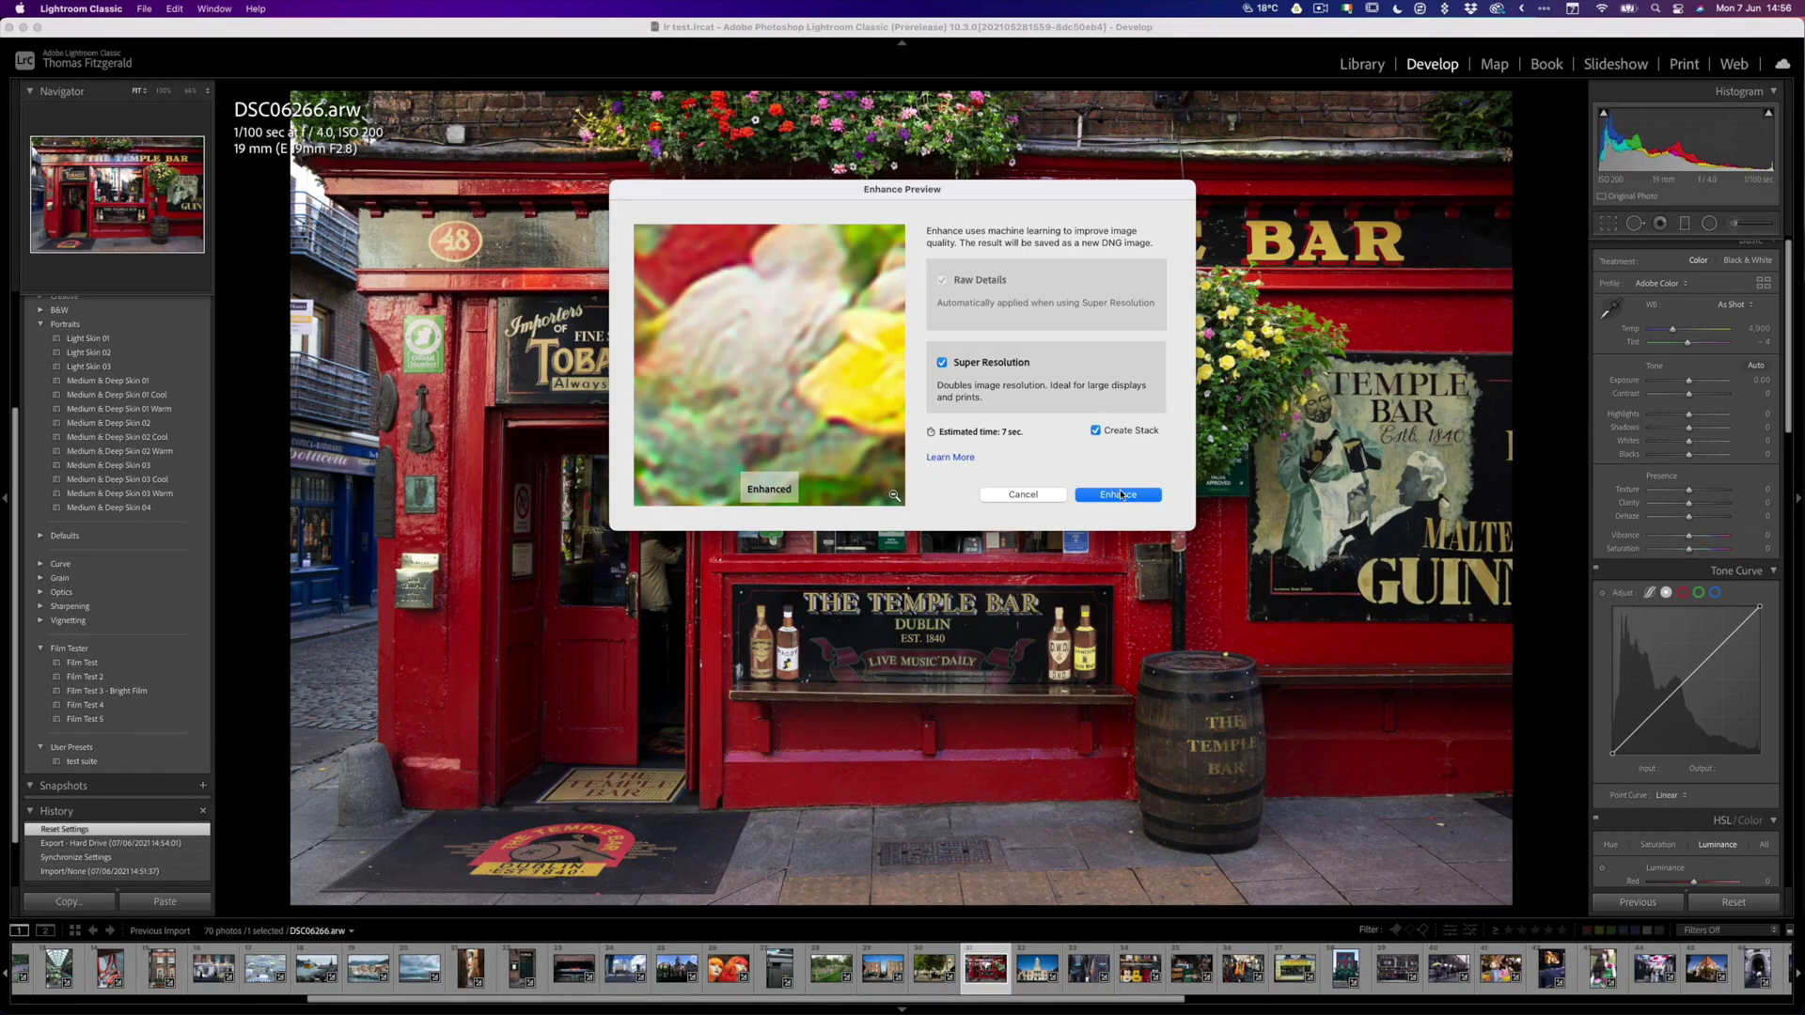
pyautogui.click(1118, 495)
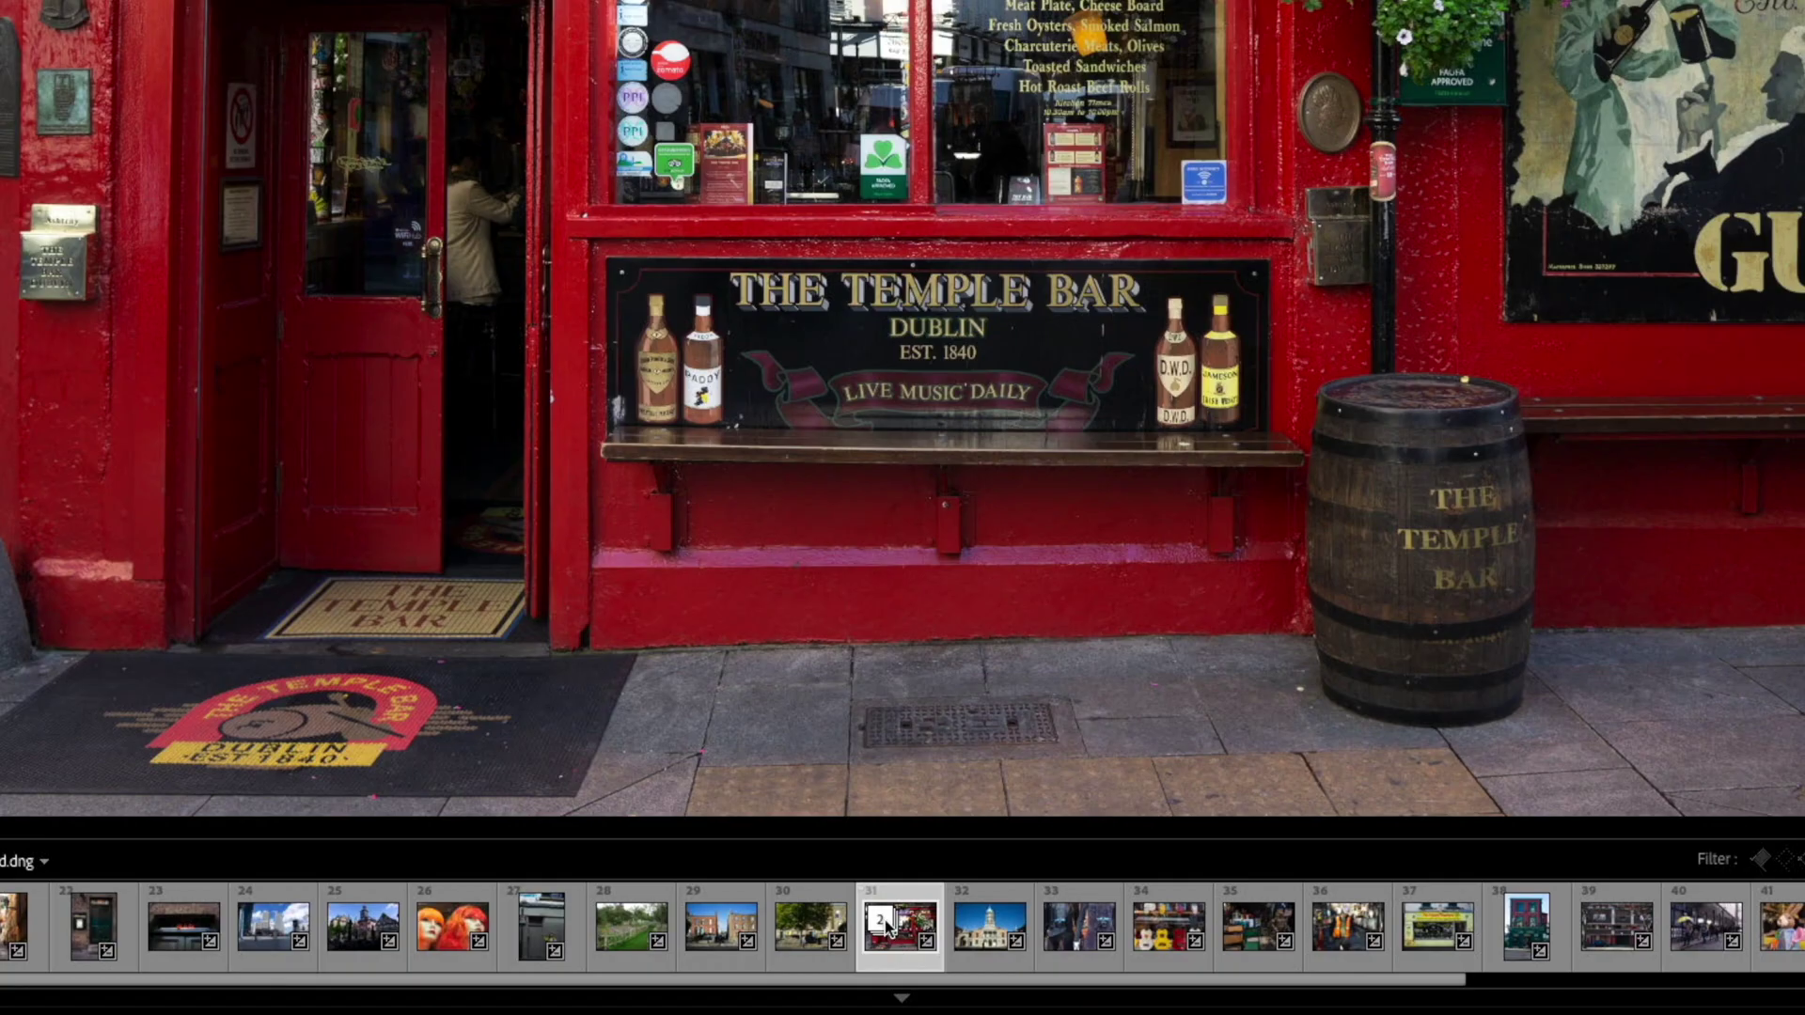
# Expand the Temple Bar photo's stack in the filmstrip, view the original and select the enhanced DNG
pyautogui.click(888, 964)
pyautogui.click(985, 943)
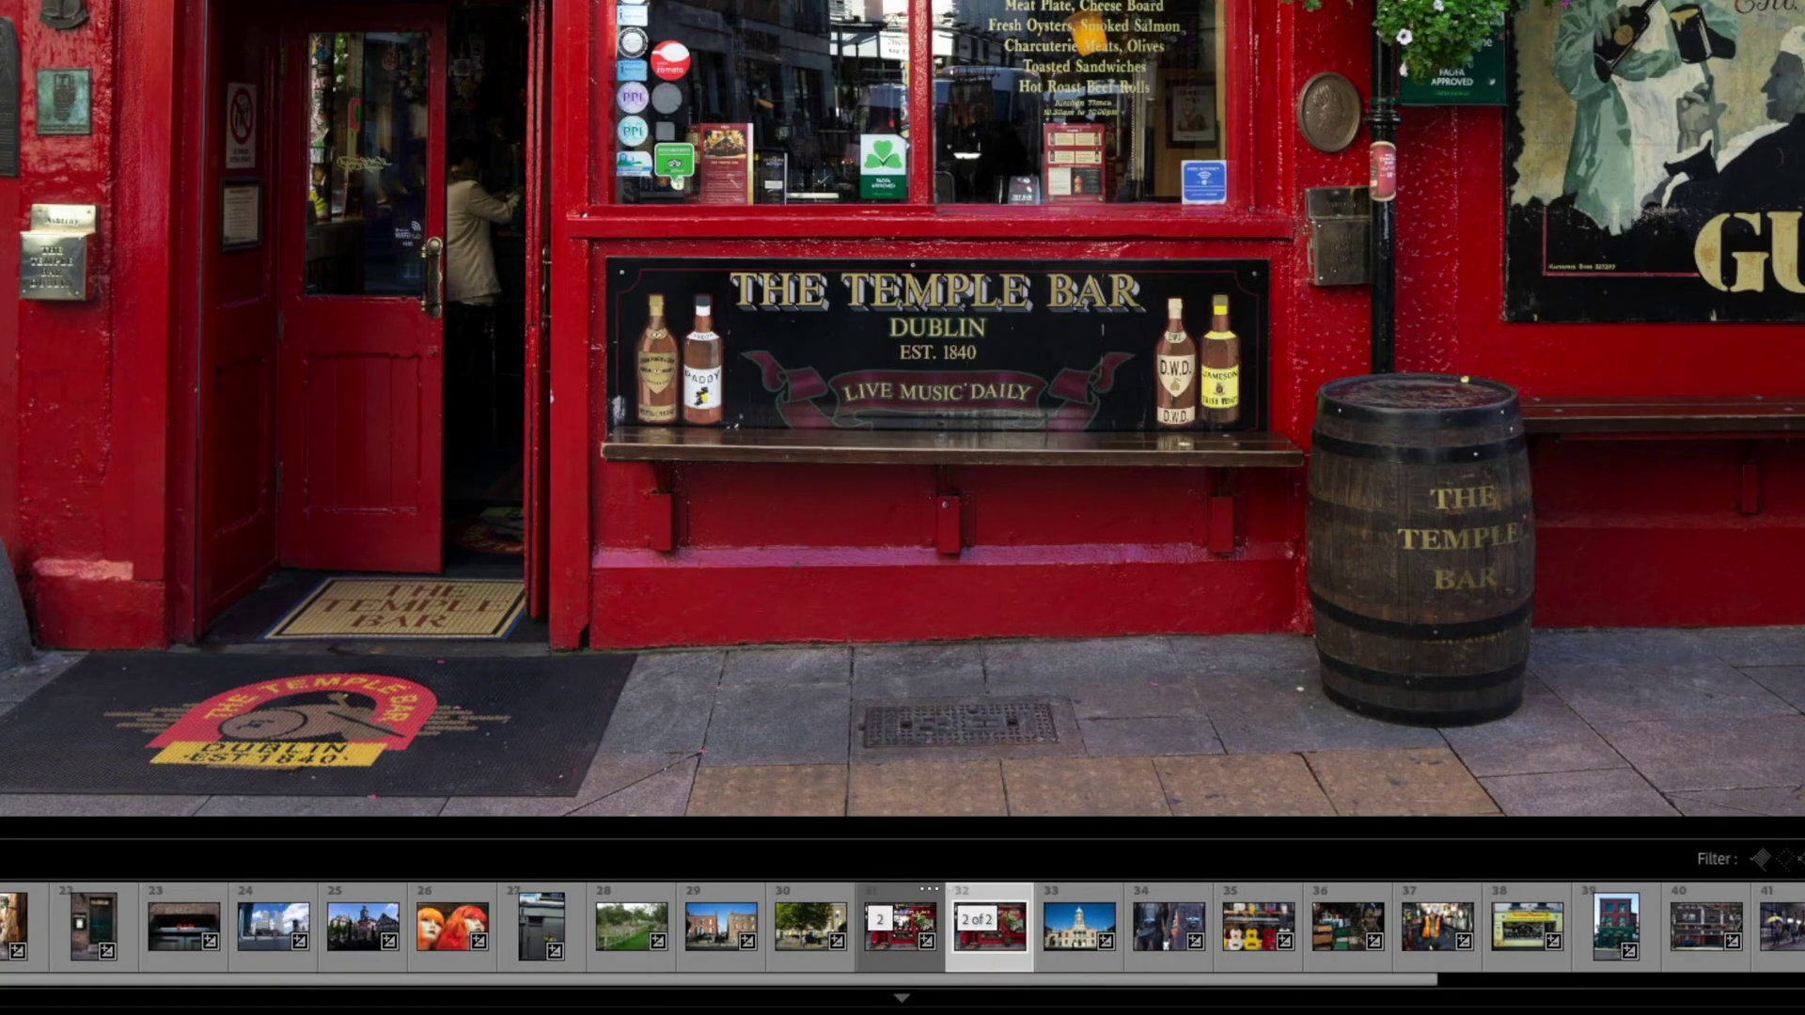
pyautogui.click(888, 955)
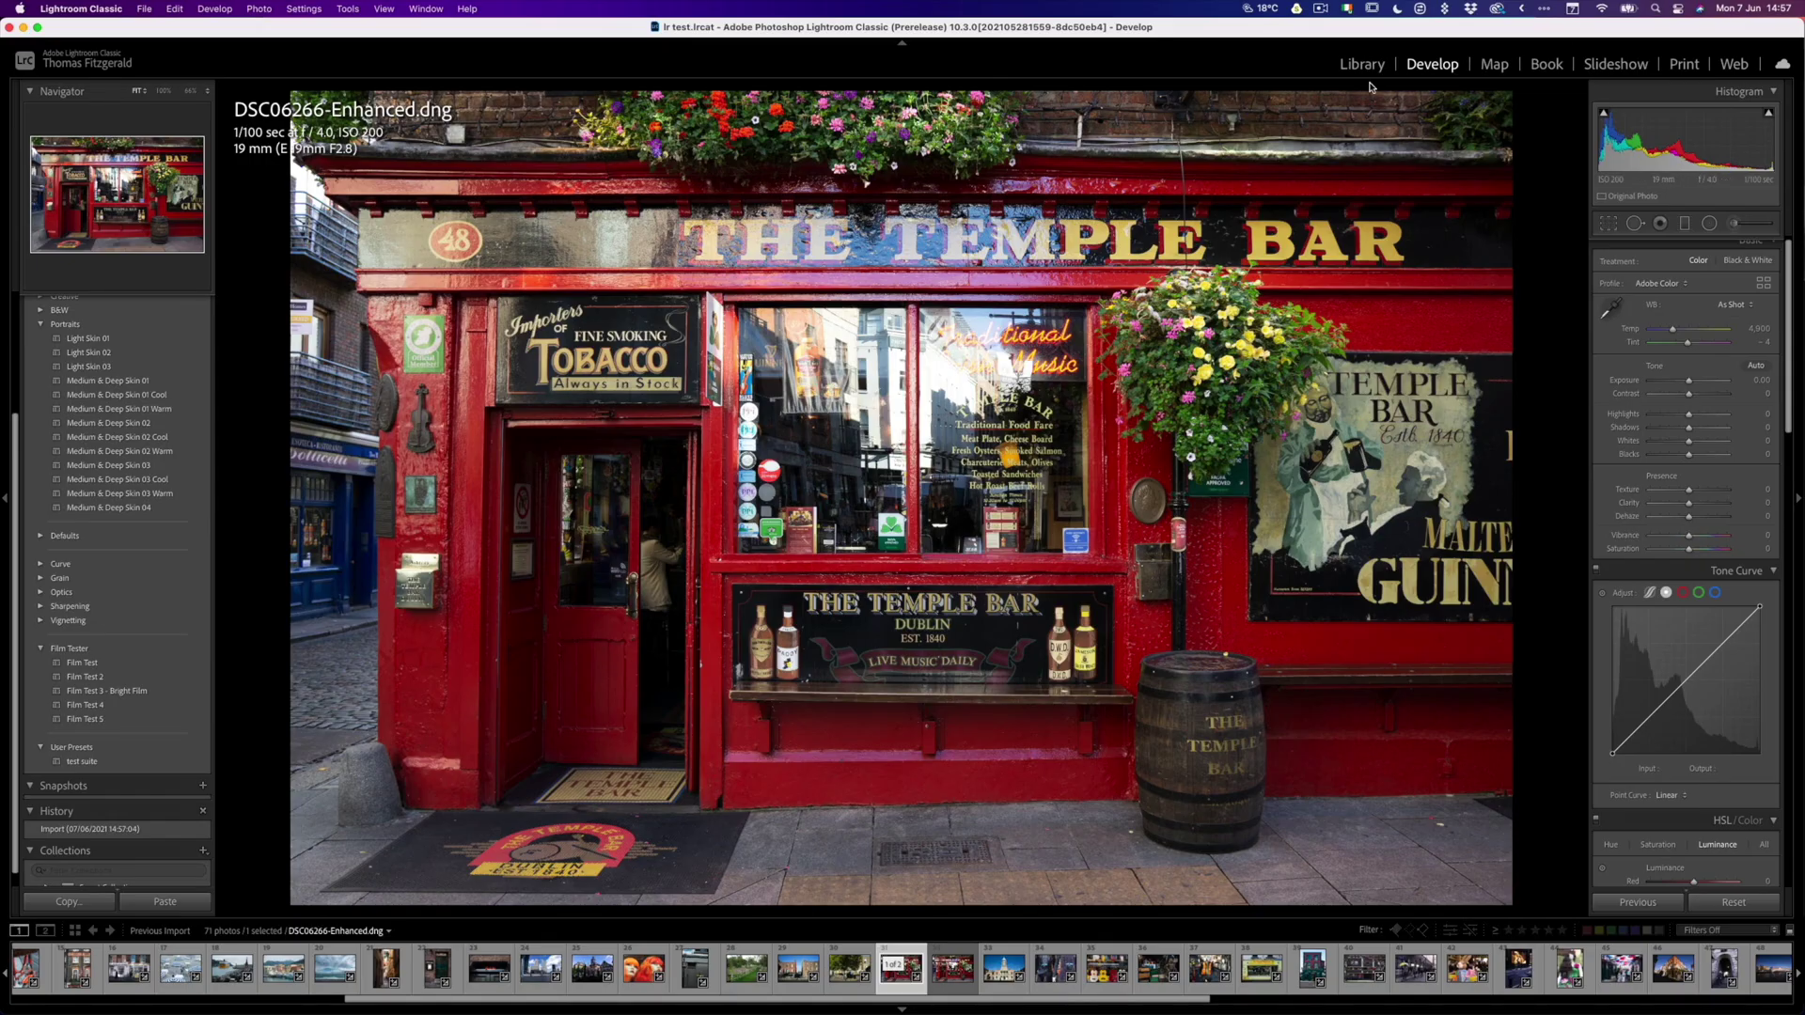
# Show DSC06266-Enhanced.dng and DSC06266.arw side by side in the Library's Compare view
pyautogui.click(1362, 64)
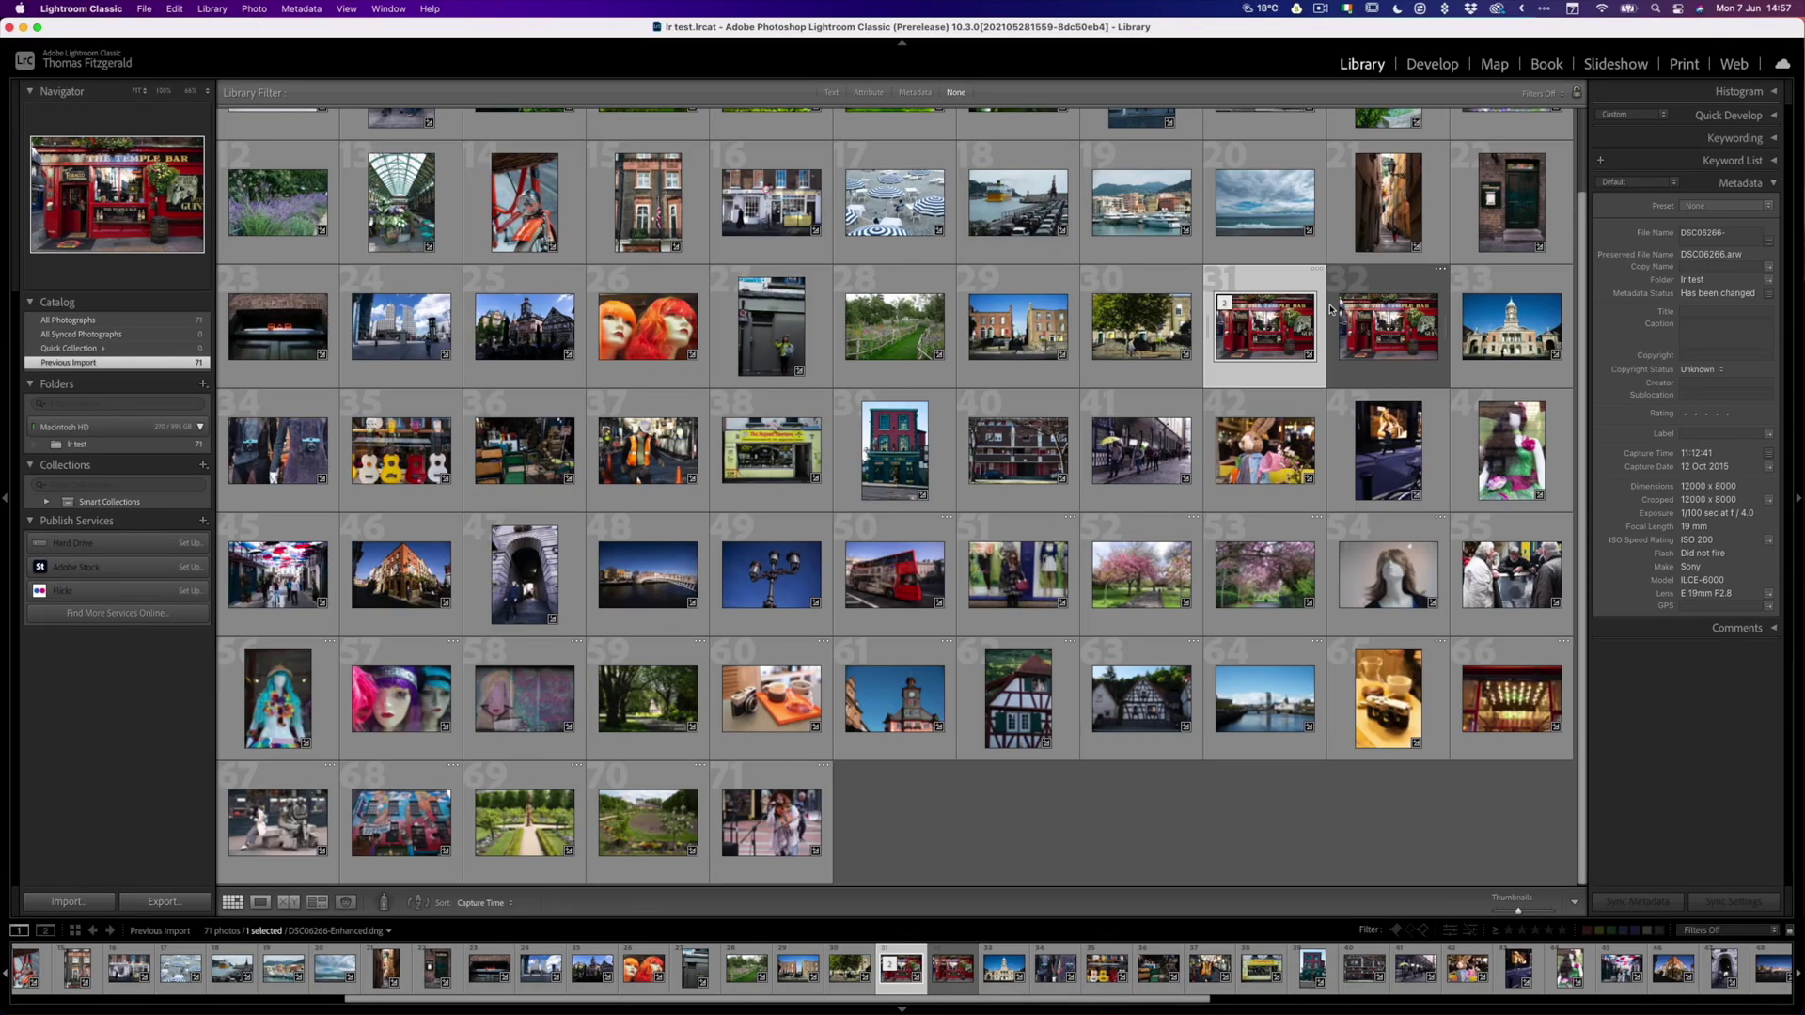
pyautogui.keyDown('super'); pyautogui.click(1377, 320); pyautogui.keyUp('super')
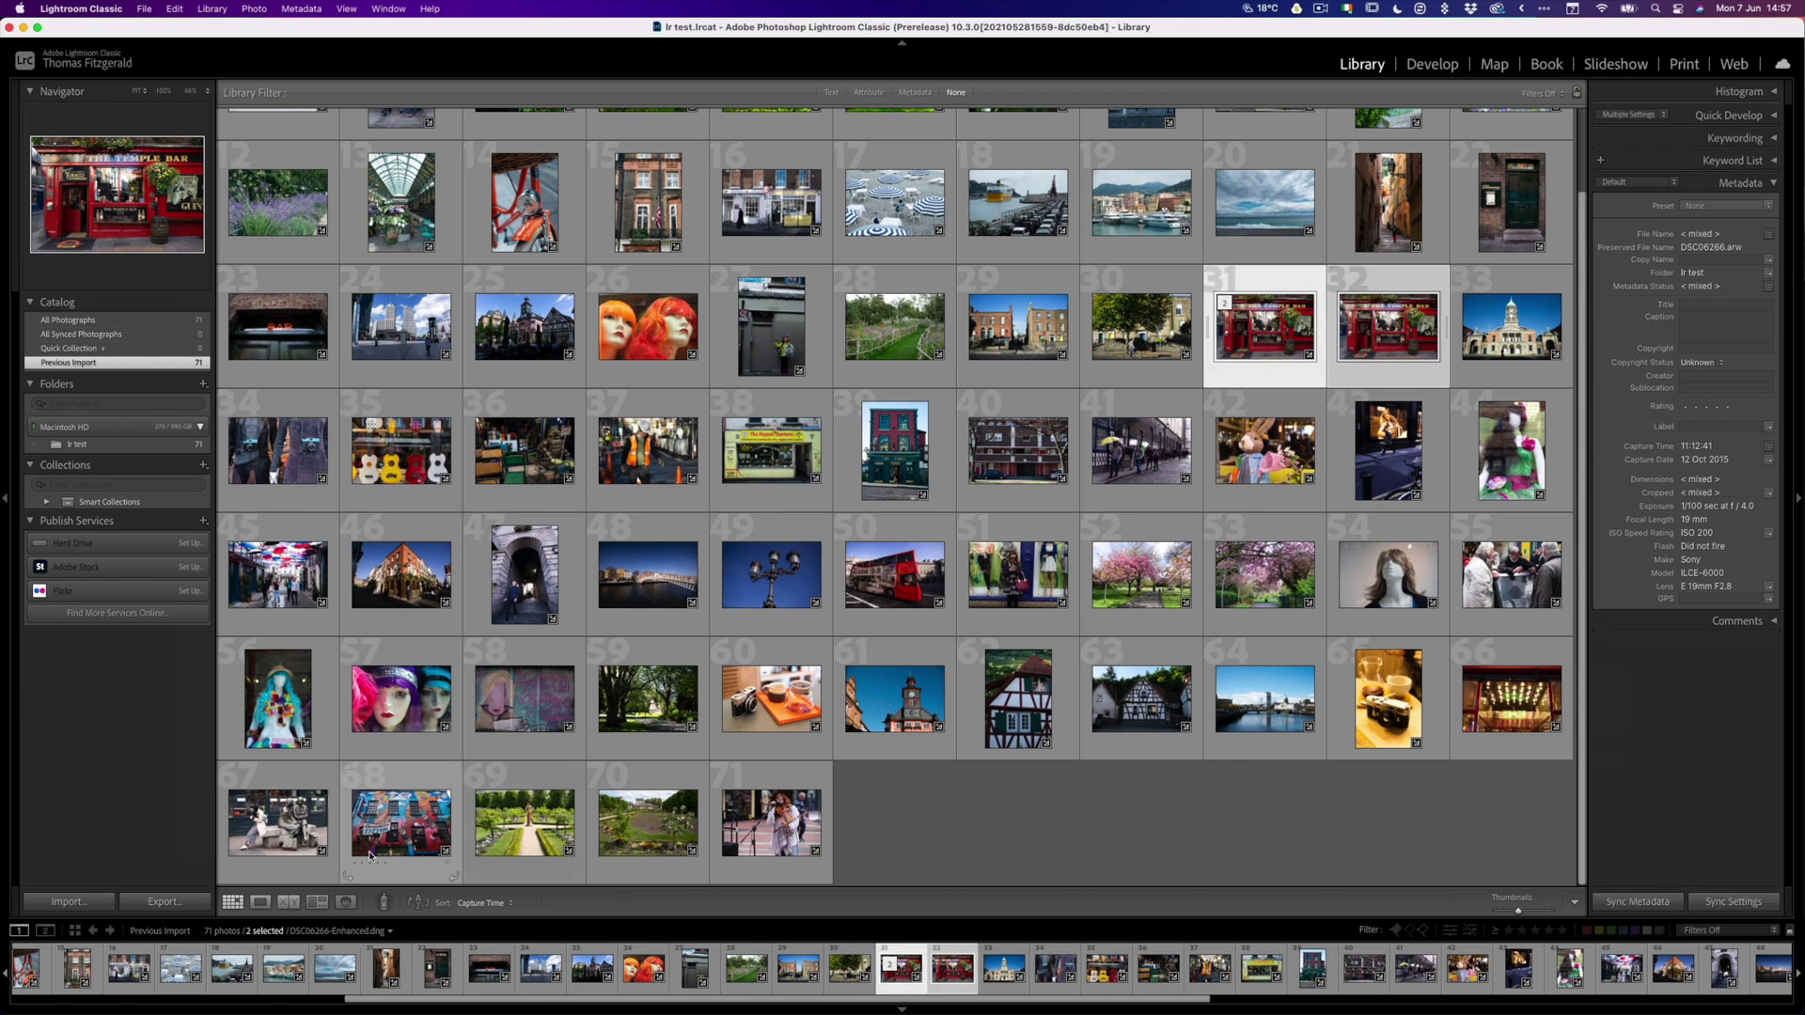
pyautogui.click(291, 902)
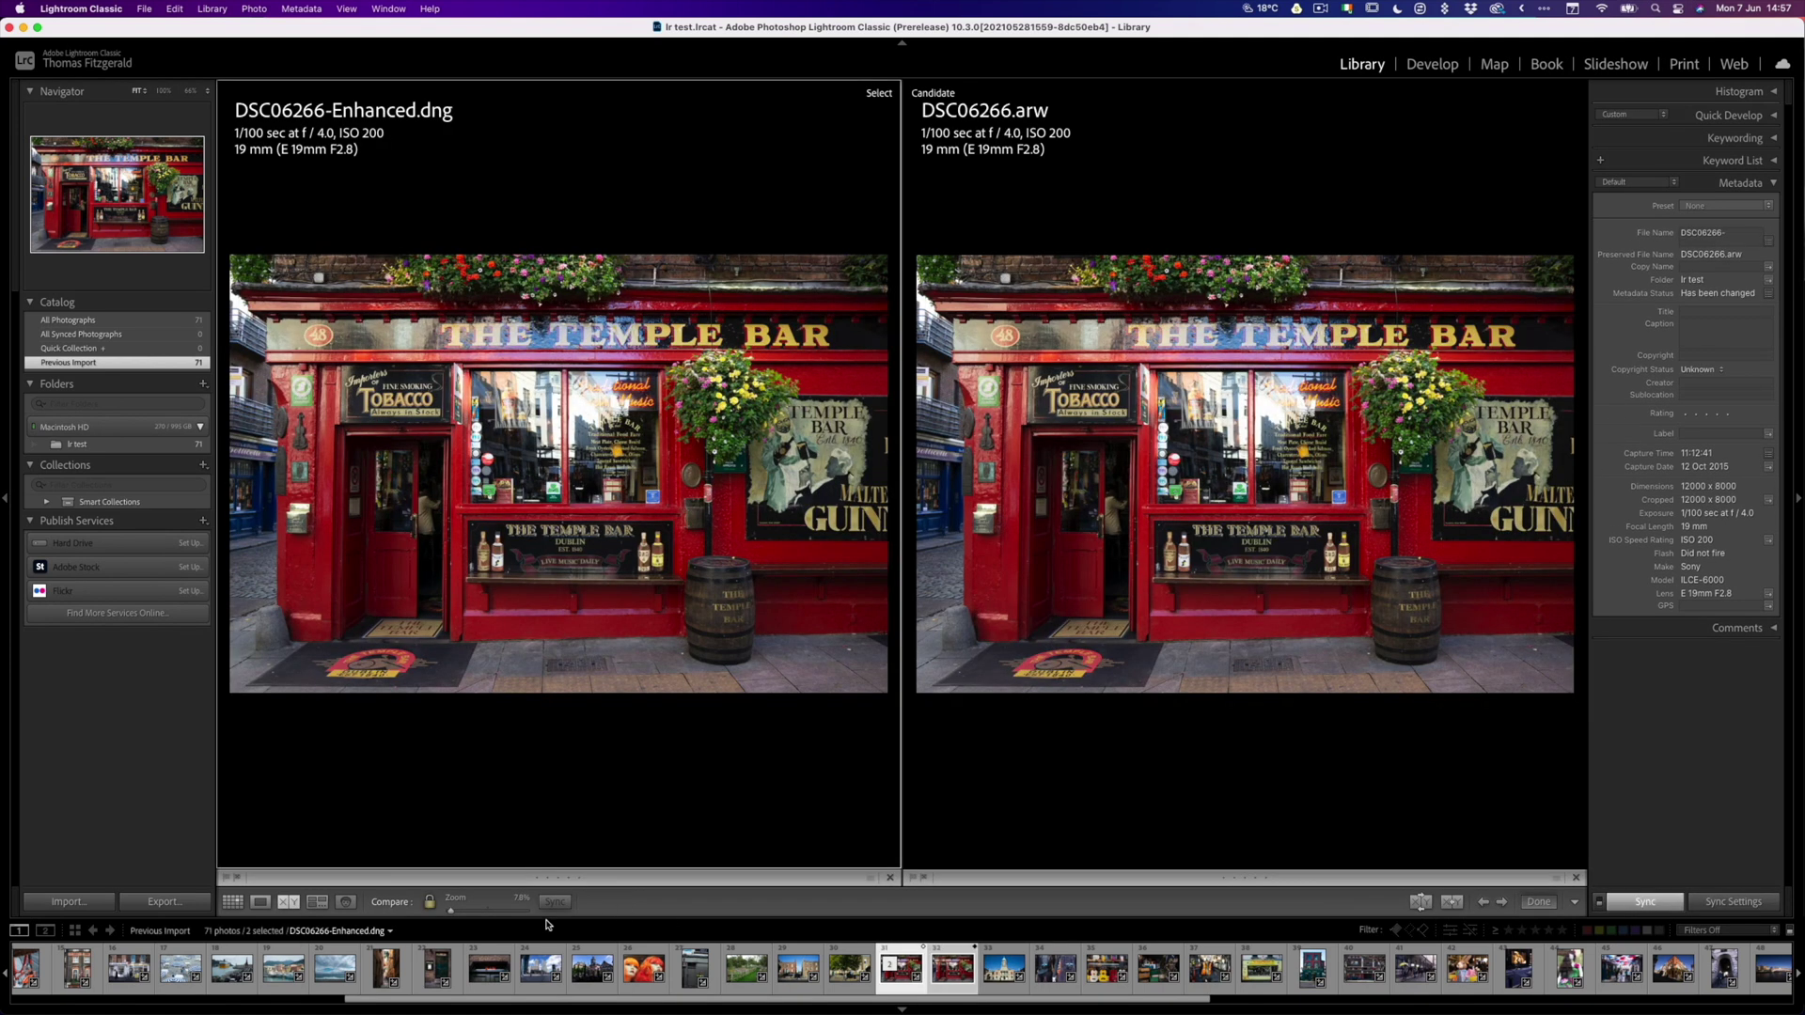
# Zoom both Temple Bar photos to 100% and examine the detail in the window sticker and pub sign lettering
pyautogui.click(551, 470)
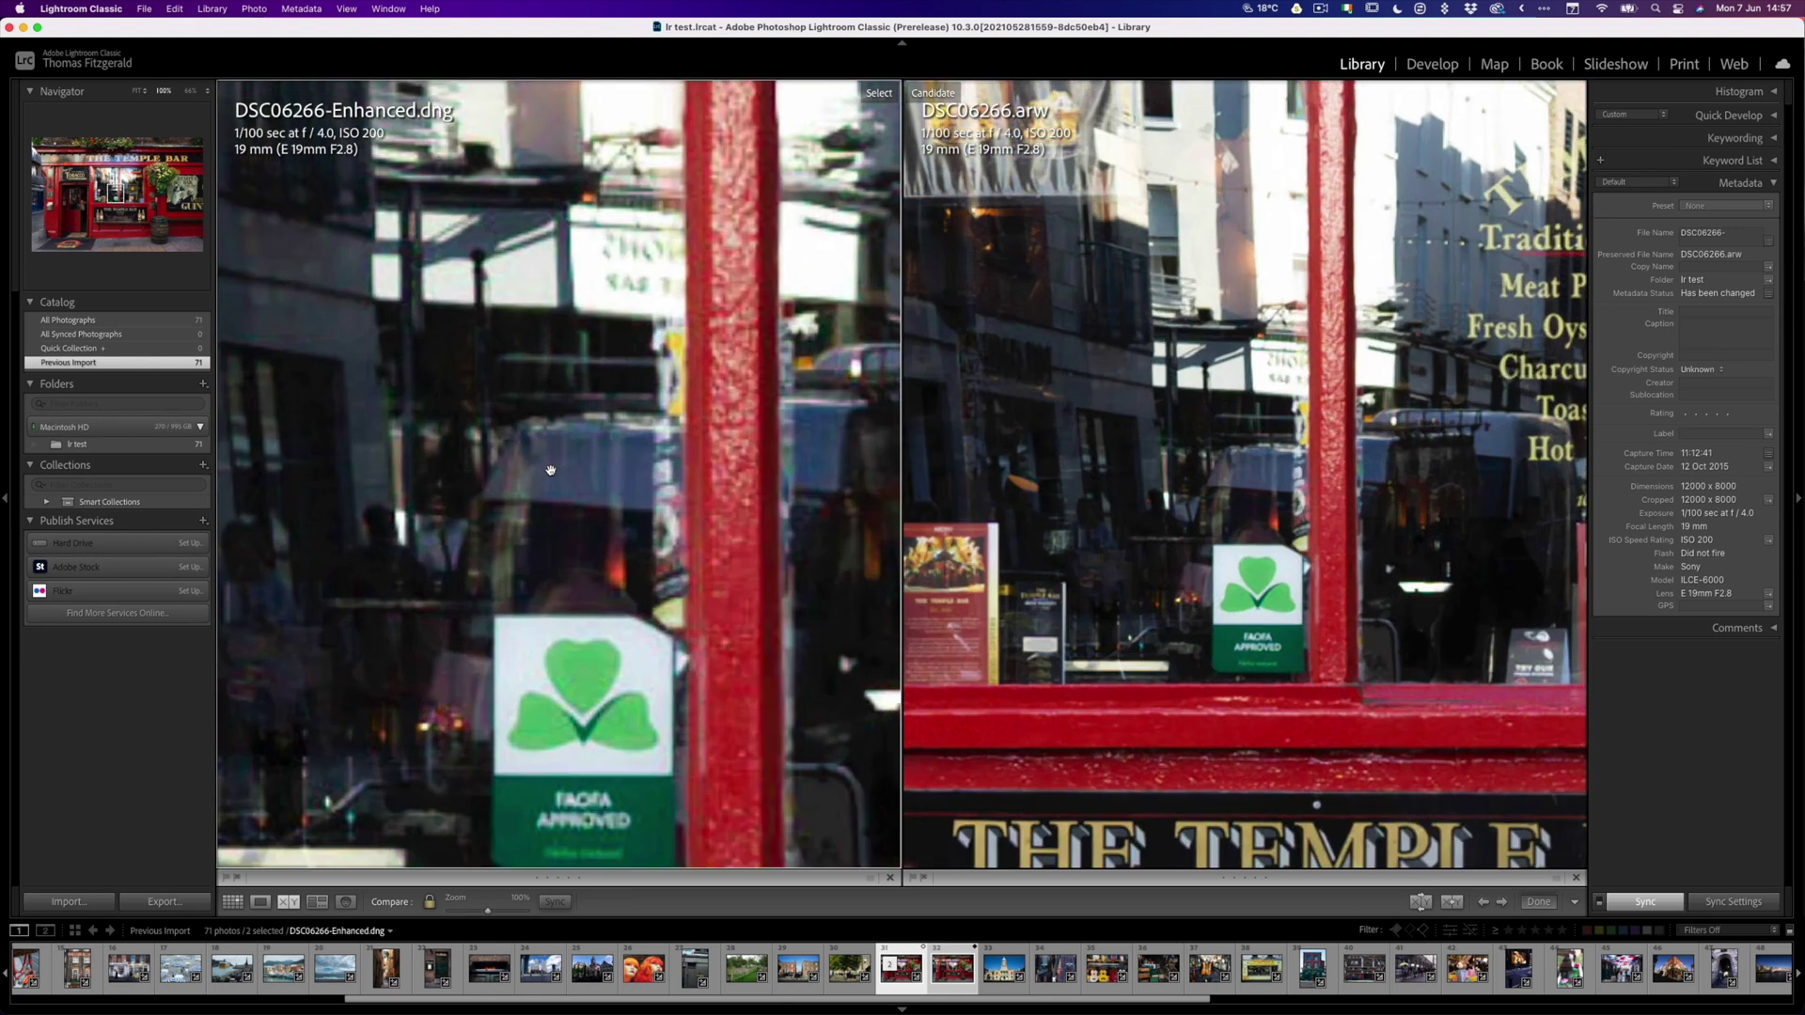
pyautogui.moveTo(621, 616); pyautogui.dragTo(646, 190)
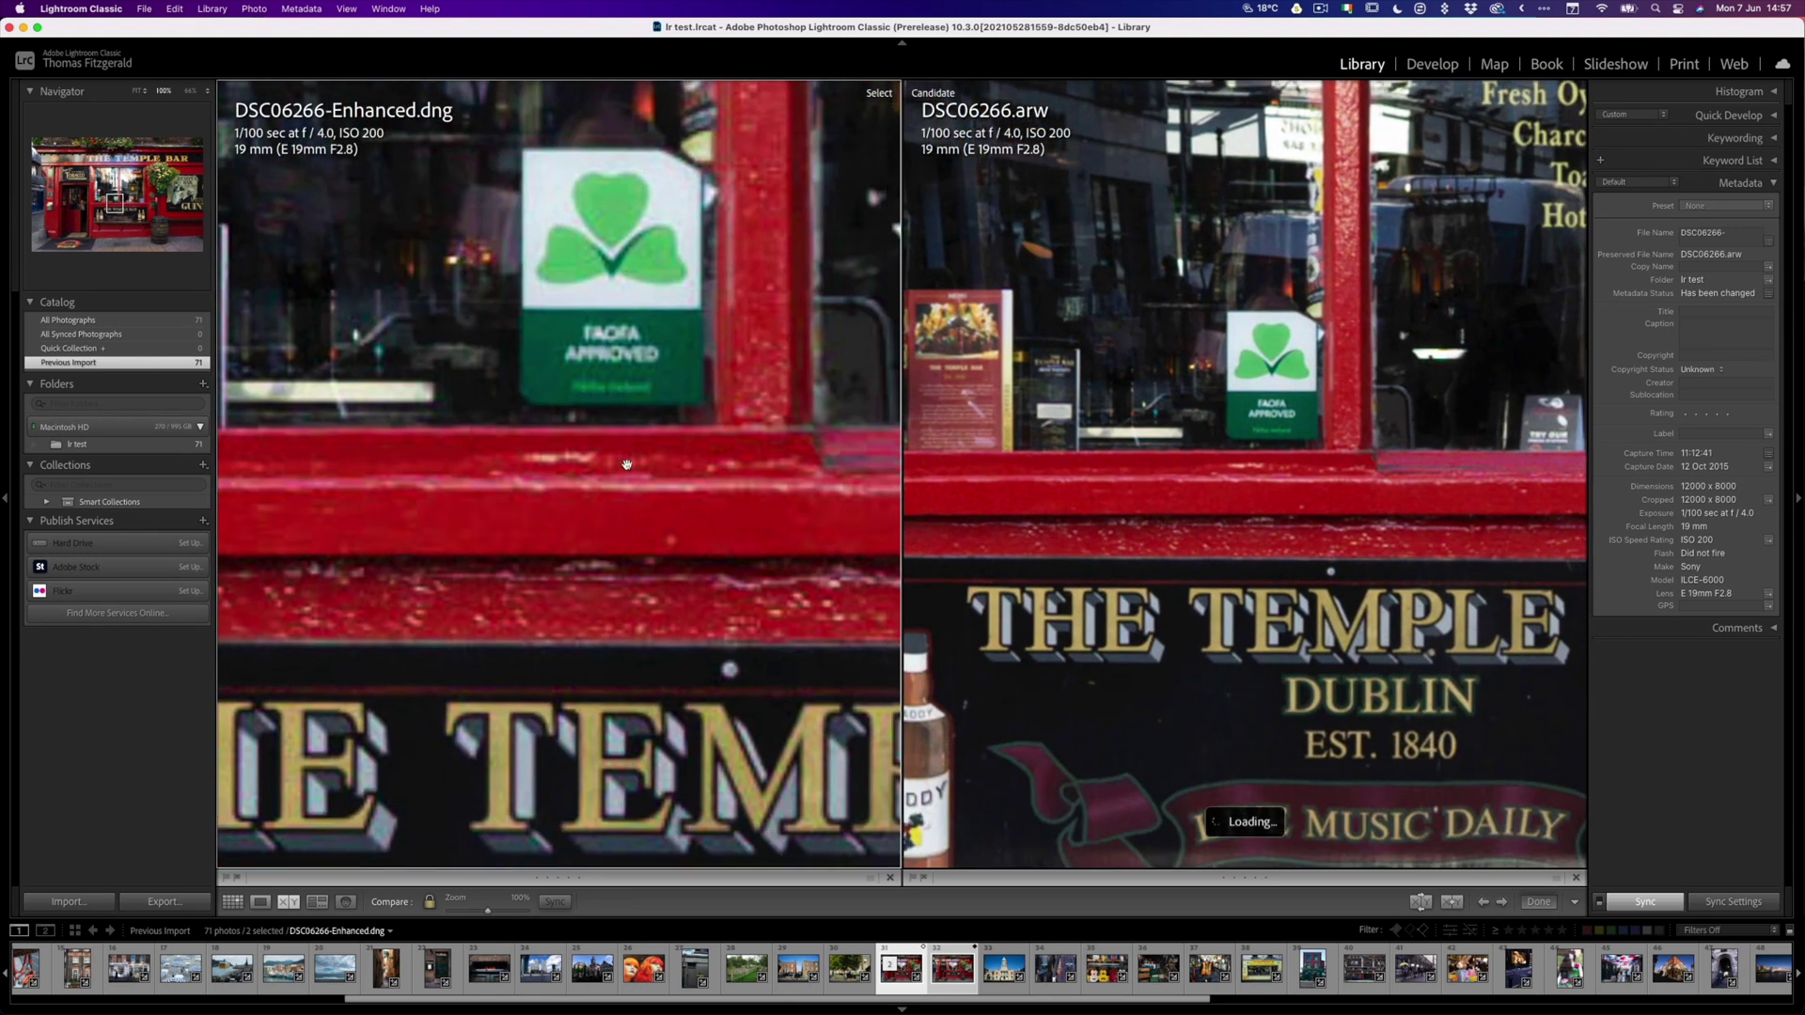
pyautogui.moveTo(646, 462); pyautogui.dragTo(688, 413)
pyautogui.moveTo(1253, 409)
pyautogui.mouseDown()
pyautogui.moveTo(1250, 325)
pyautogui.moveTo(1247, 400)
pyautogui.moveTo(1243, 377)
pyautogui.mouseUp()
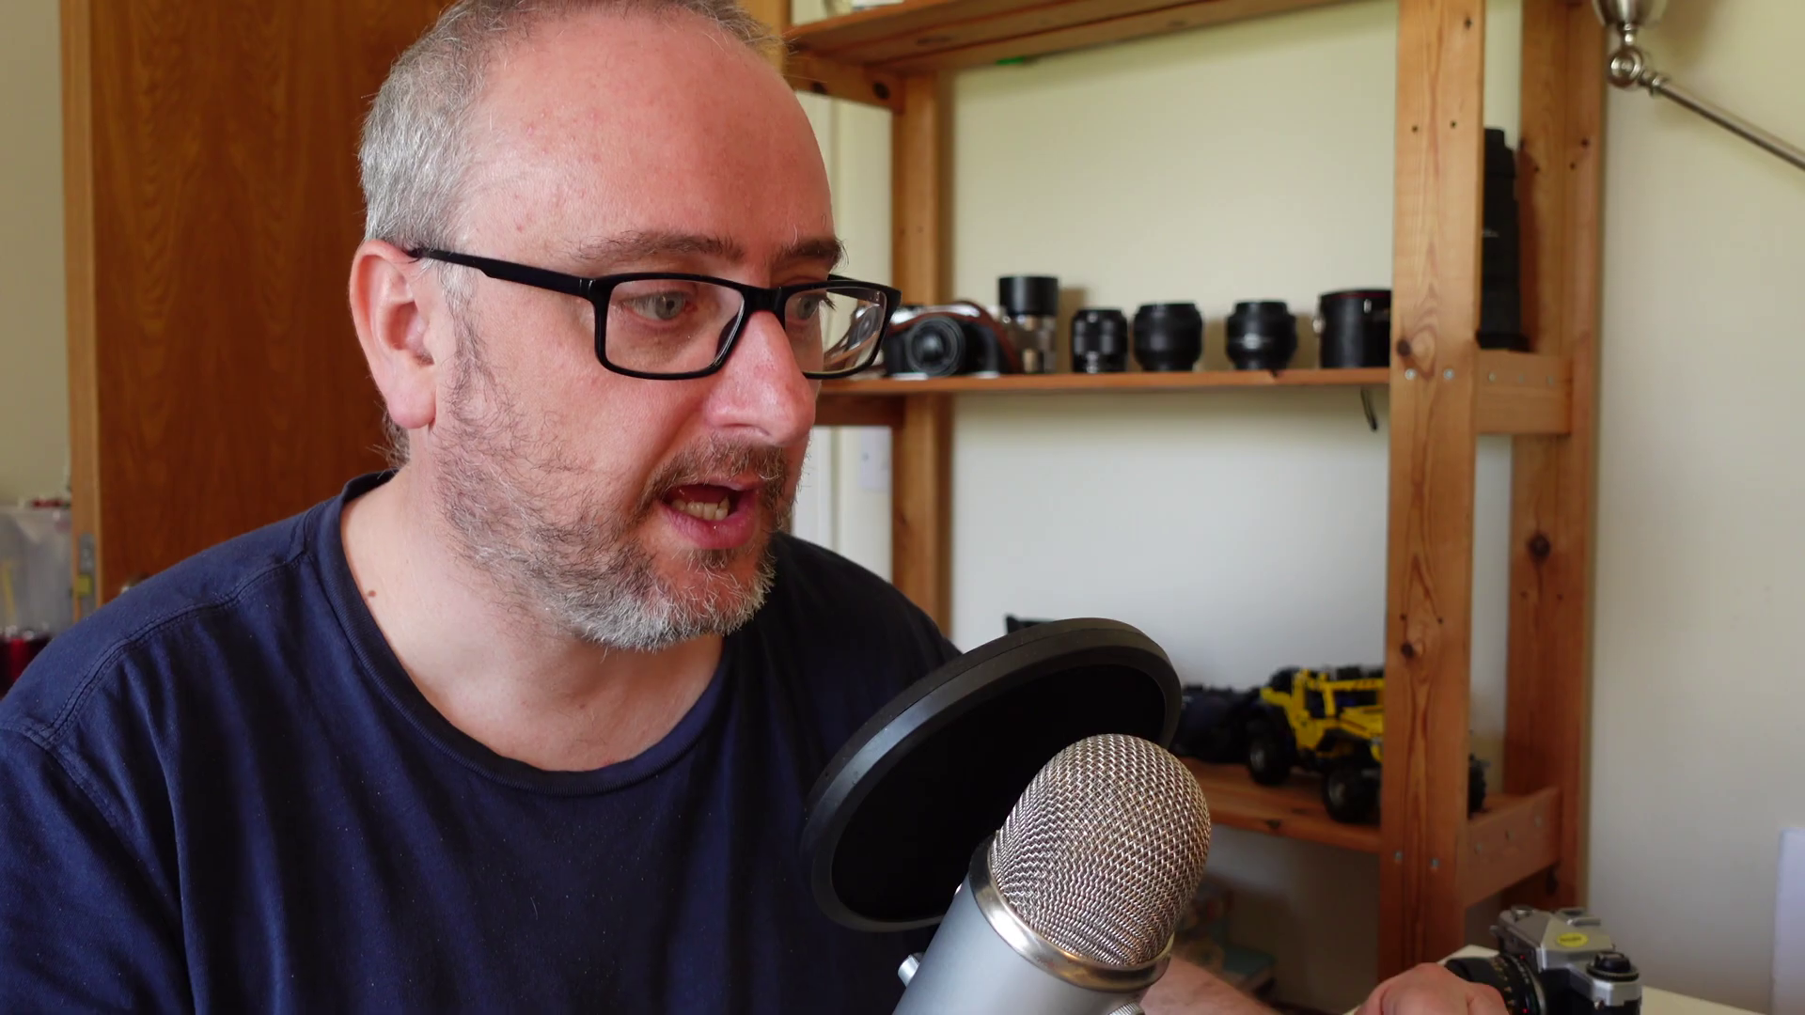